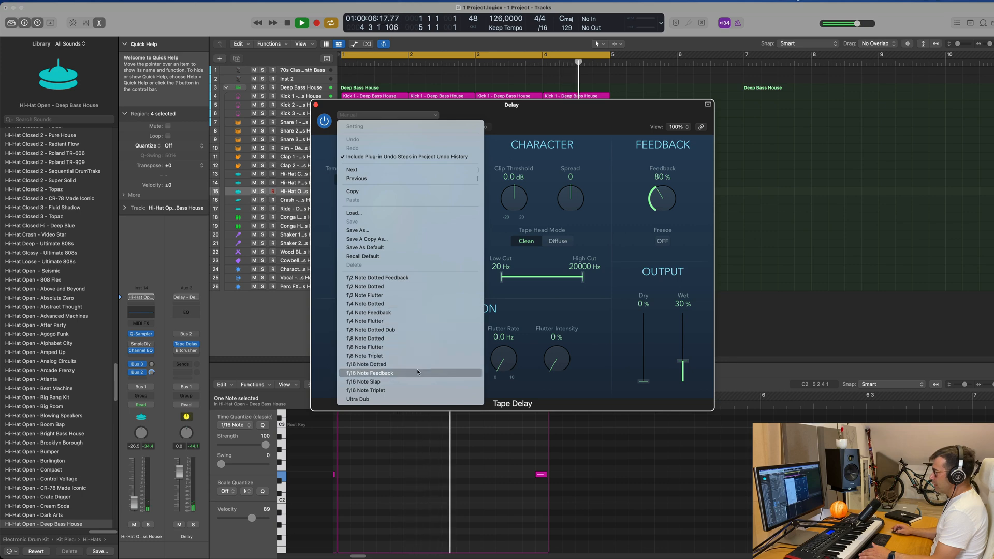
Try the 1/16 Note Feedback preset in Tape Delay, switch to 1/16 Note Dotted, and close the plug-in
{"action": "left_click", "coordinate": [417, 372]}
{"action": "left_click_drag", "start_coordinate": [548, 111], "coordinate": [594, 106]}
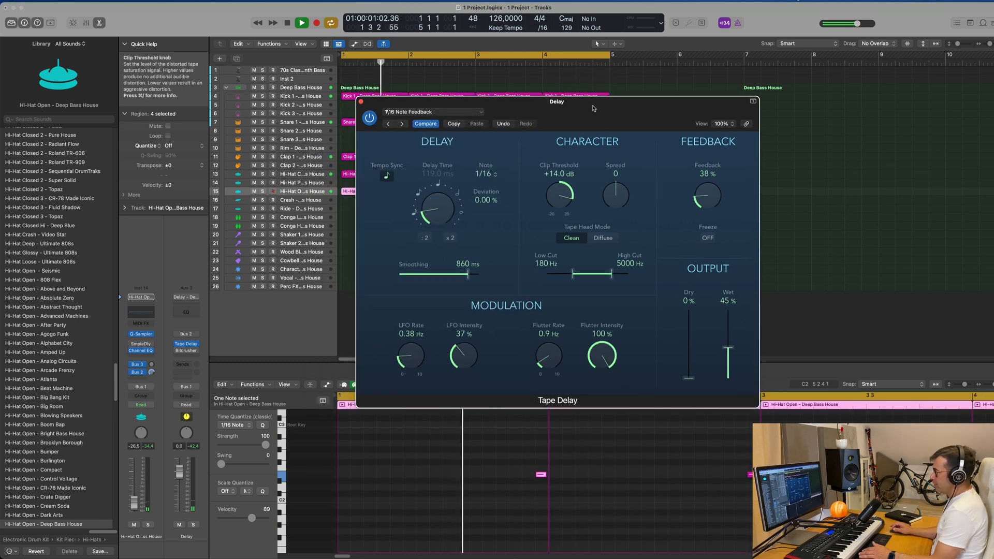
{"action": "left_click", "coordinate": [389, 123]}
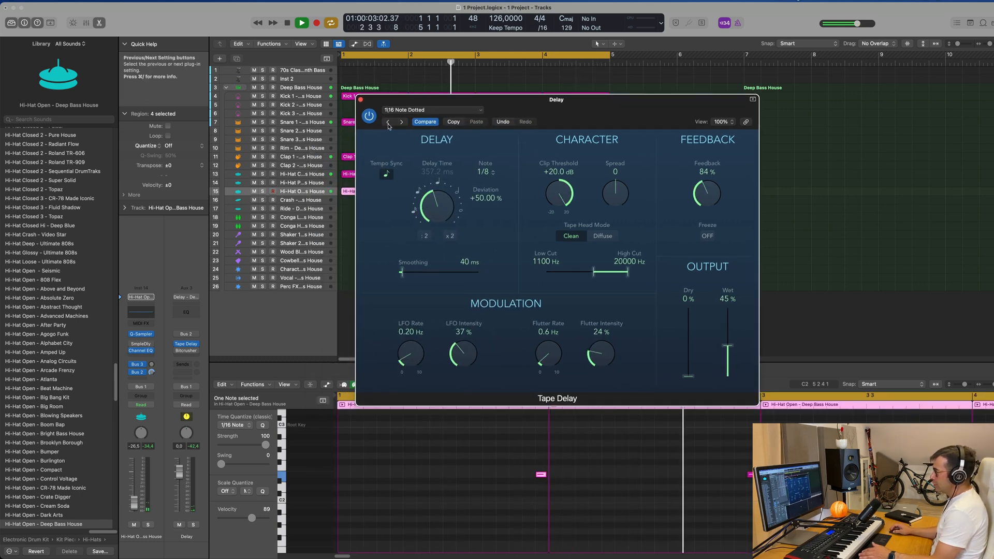
{"action": "left_click_drag", "start_coordinate": [599, 106], "coordinate": [561, 103]}
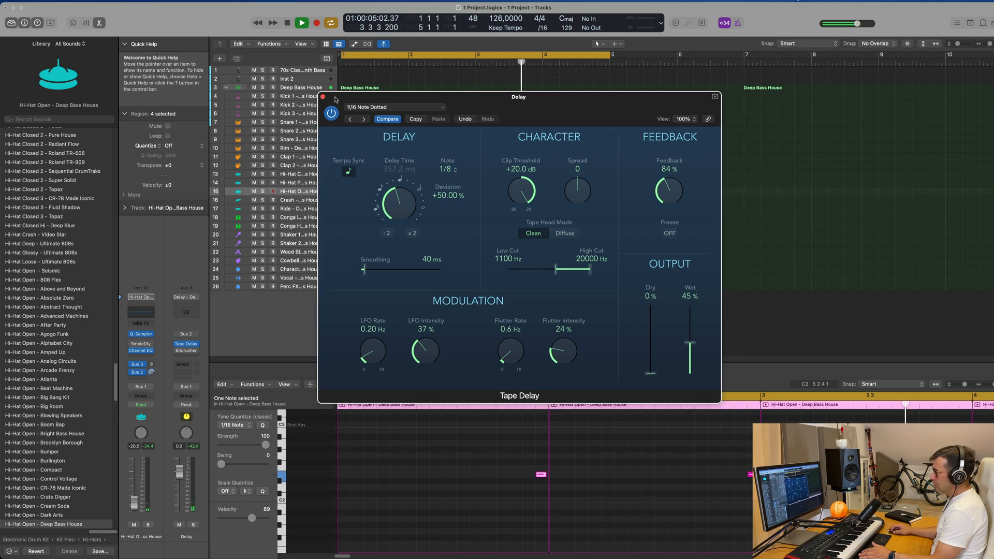
{"action": "left_click", "coordinate": [322, 97]}
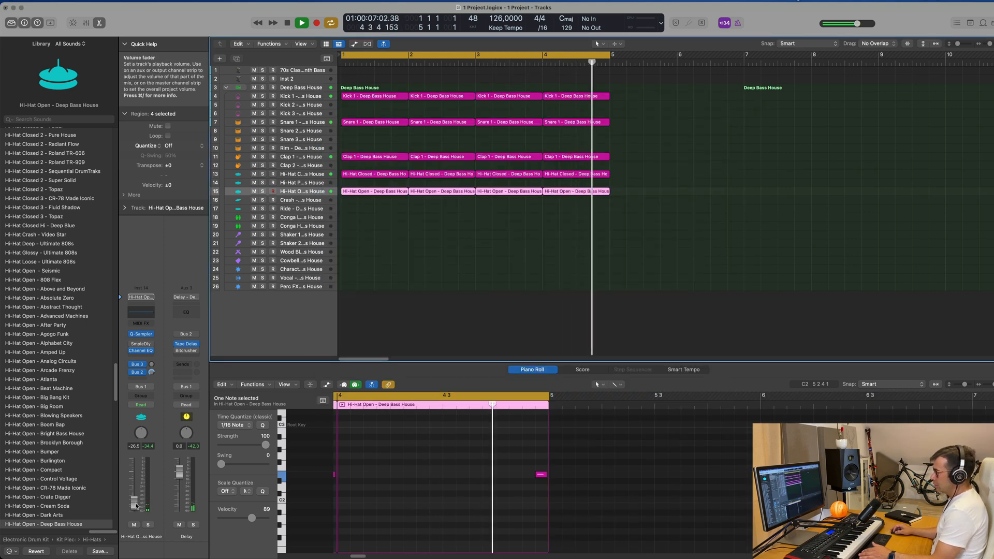
Raise the Clap 1 track's Bus 2 delay send to about -9 dB
{"action": "left_click", "coordinate": [316, 124]}
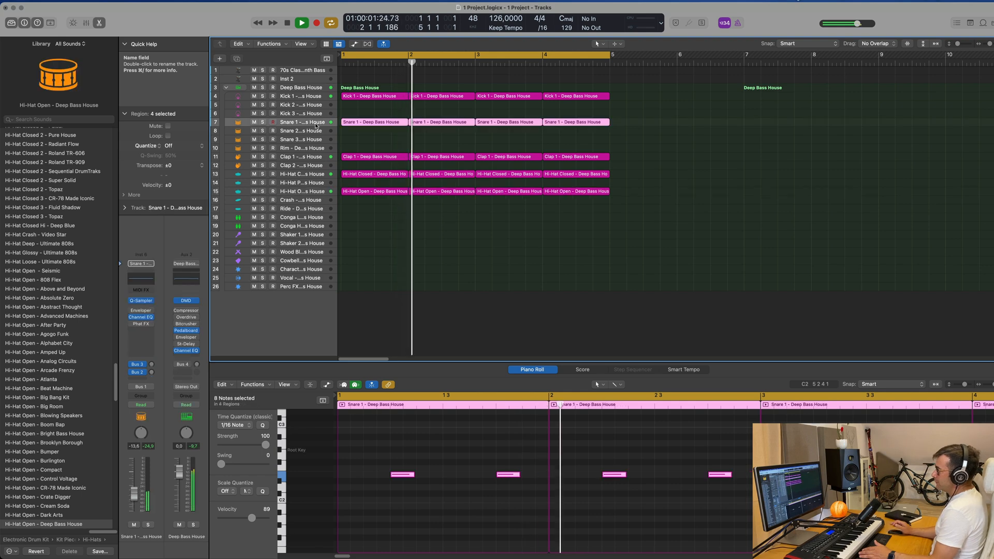
{"action": "left_click", "coordinate": [320, 157]}
{"action": "left_click", "coordinate": [151, 372]}
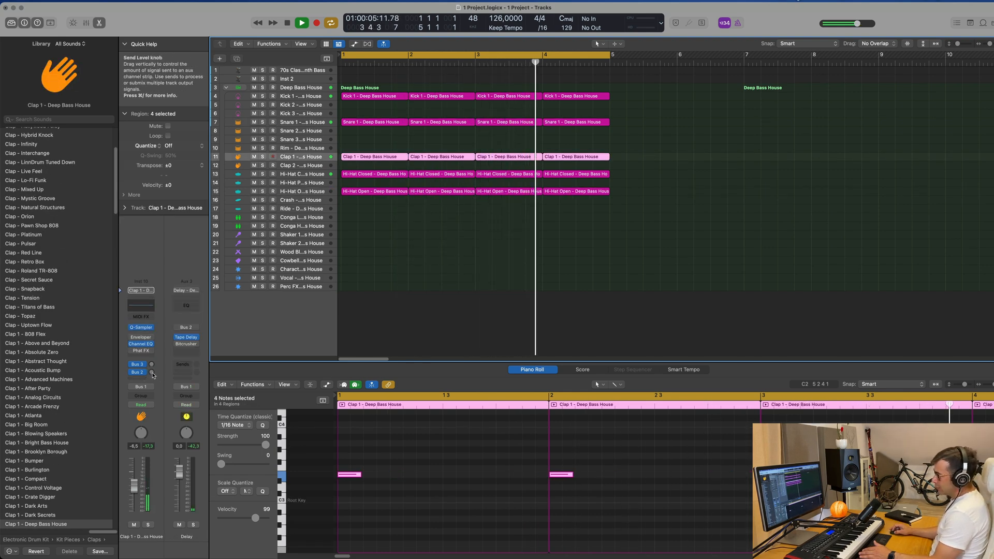
{"action": "left_click_drag", "start_coordinate": [151, 372], "coordinate": [153, 376]}
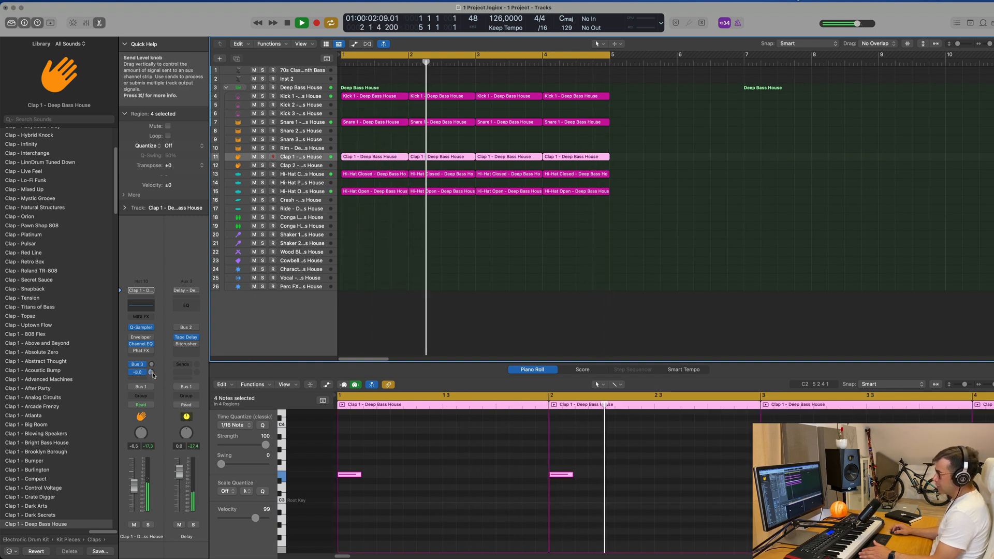
Enlarge the 70s Classic Synth Bass track and record a bass line on it over the looping four-bar drum pattern
{"action": "left_click", "coordinate": [316, 73]}
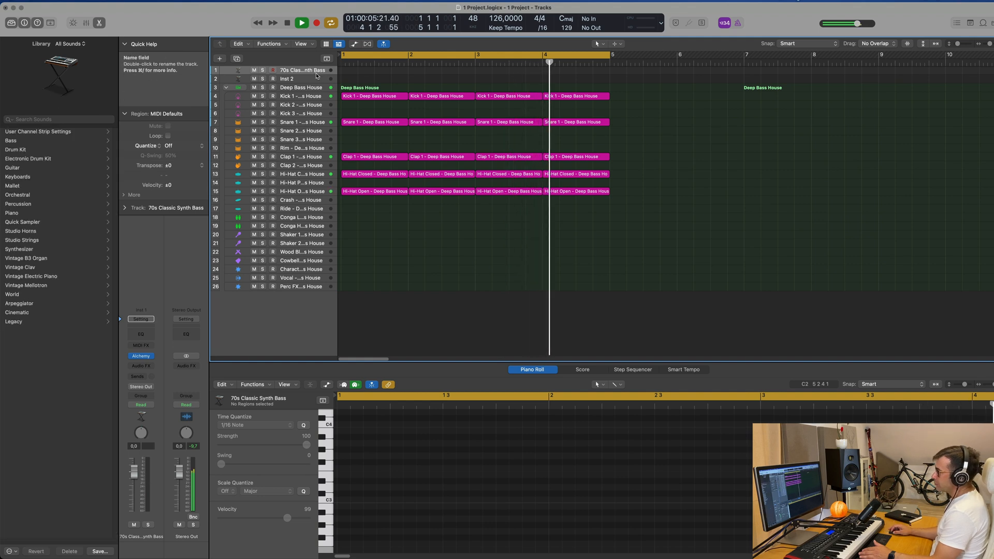
{"action": "left_click_drag", "start_coordinate": [320, 74], "coordinate": [322, 143]}
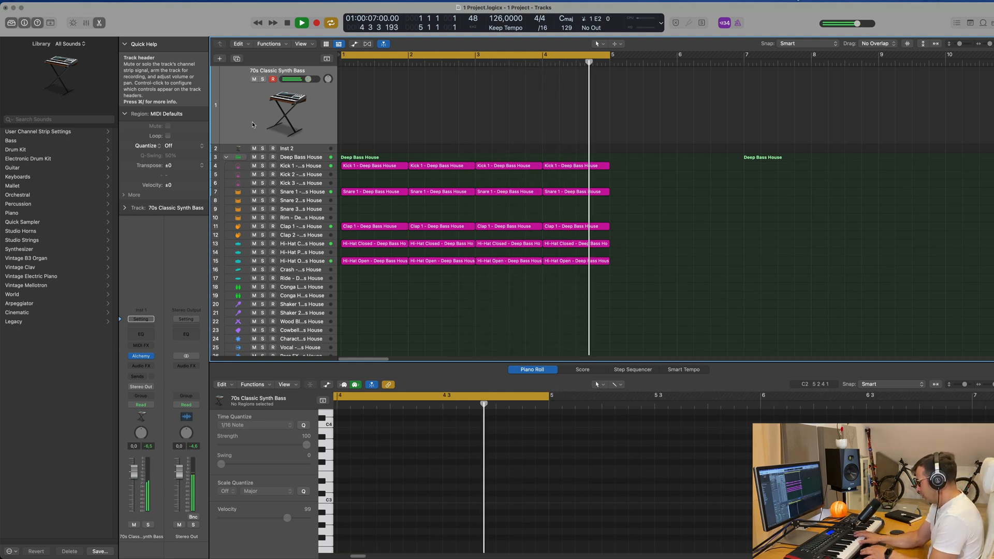
{"action": "key", "text": "r"}
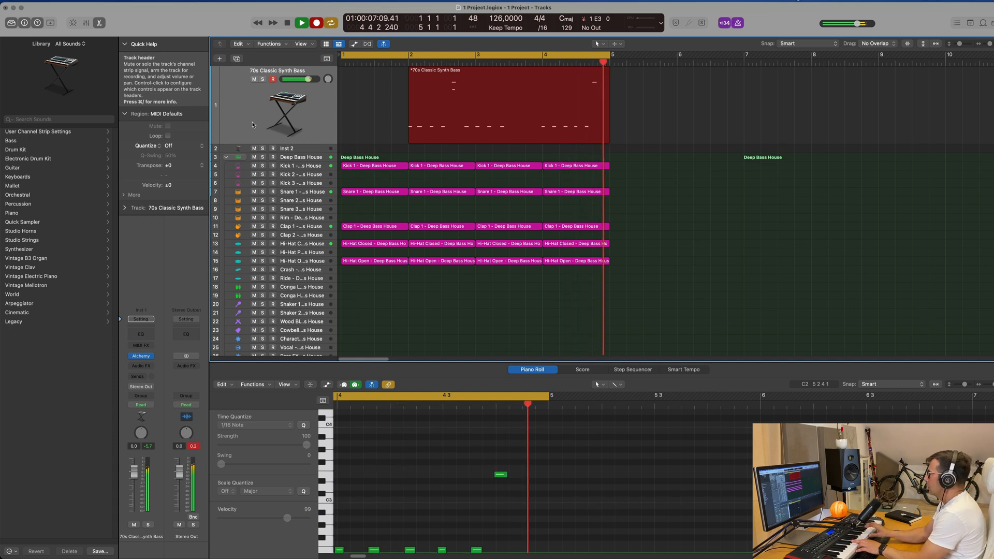
{"action": "key", "text": "space"}
{"action": "key", "text": "x"}
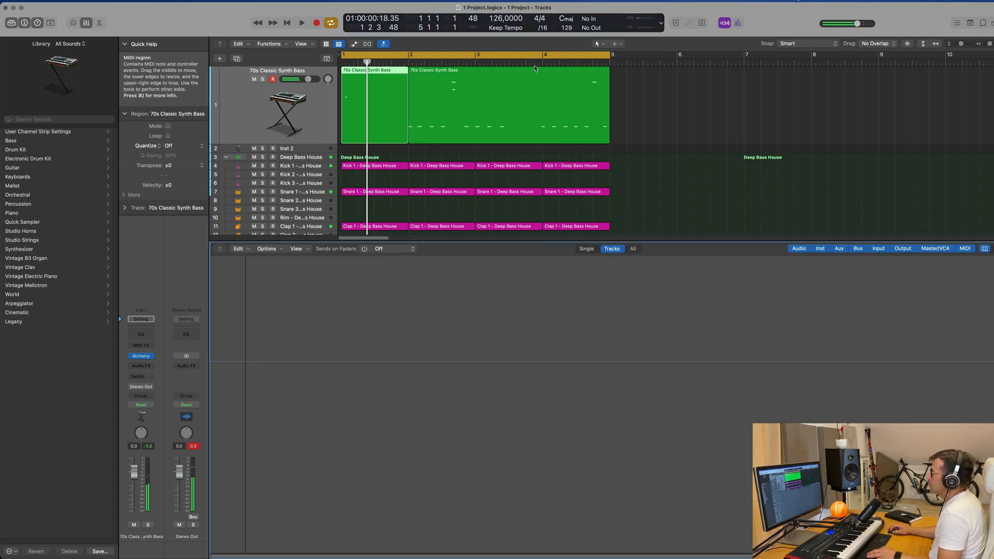
Split the recorded bass region at bar 4, splitting any crossing notes, and delete the part covering bars 2 and 3
{"action": "double_click", "coordinate": [542, 132], "text": "super"}
{"action": "left_click", "coordinate": [564, 193]}
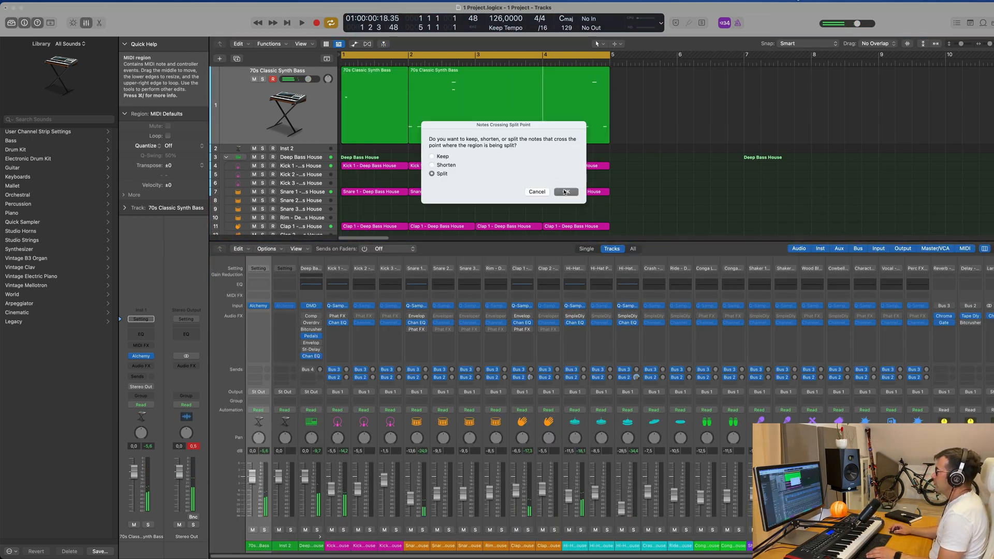
{"action": "left_click", "coordinate": [472, 97]}
{"action": "key", "text": "Delete"}
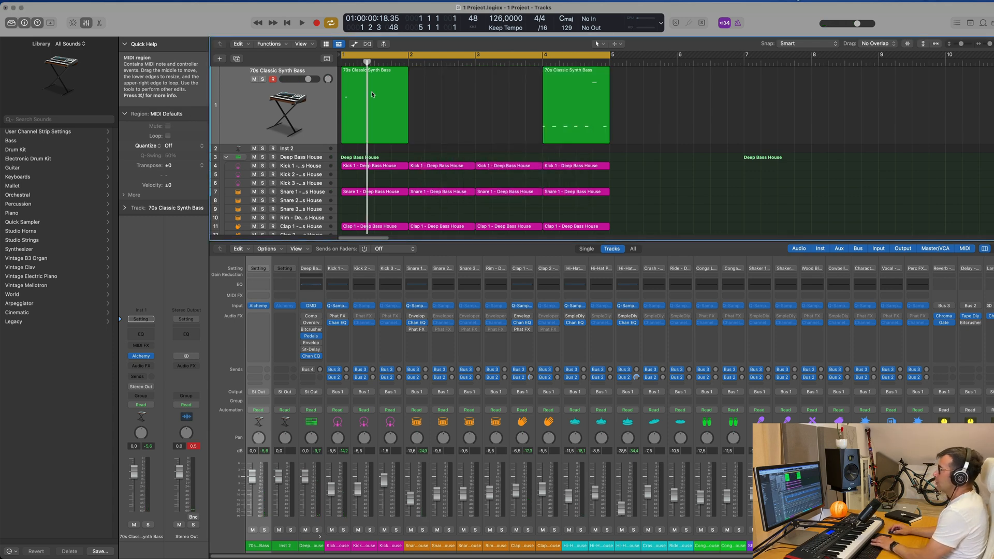
Move the bar 4 bass region to bar 1, quantize its notes to 1/16 in the Piano Roll, and play it back
{"action": "left_click_drag", "start_coordinate": [585, 88], "coordinate": [383, 74]}
{"action": "double_click", "coordinate": [384, 74]}
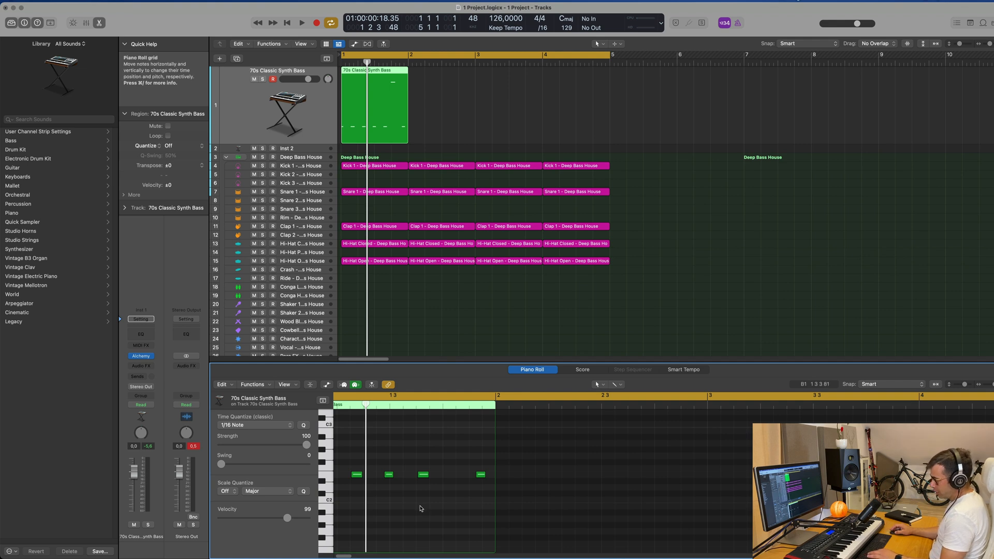
{"action": "key", "text": "space"}
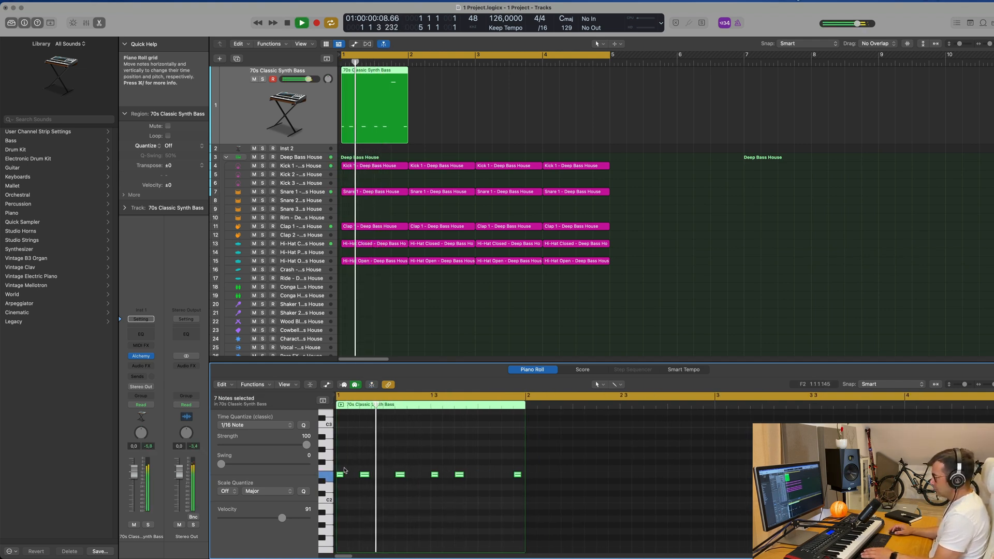
{"action": "scroll", "coordinate": [480, 459], "scroll_direction": "up", "scroll_amount": 2}
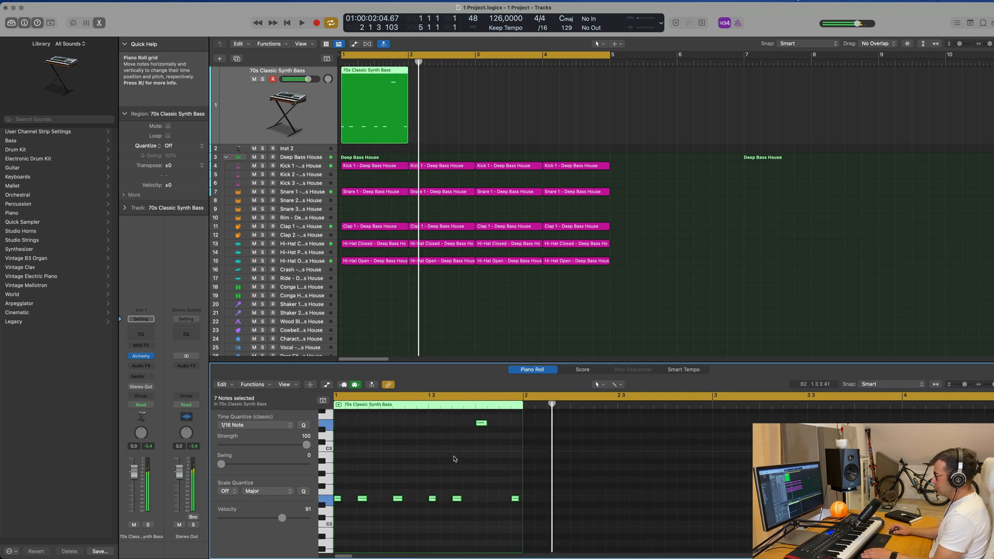
{"action": "key", "text": "space"}
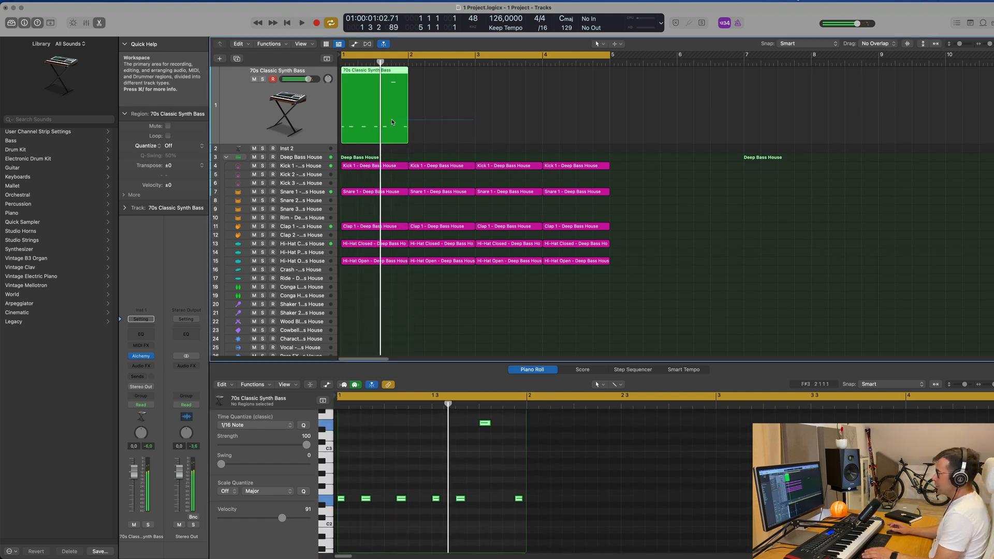
Repeat the bass region once into bar 2 and audition it with the drums
{"action": "key", "text": "super+r"}
{"action": "key", "text": "space"}
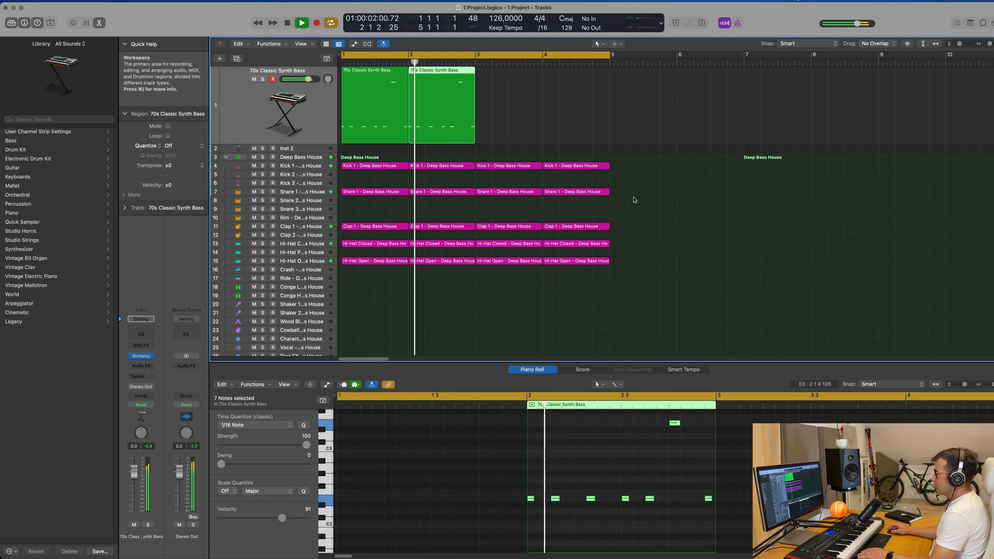
{"action": "key", "text": "space"}
Move the last low note of the bar 1 bass region one sixteenth earlier and play it back
{"action": "left_click", "coordinate": [391, 113]}
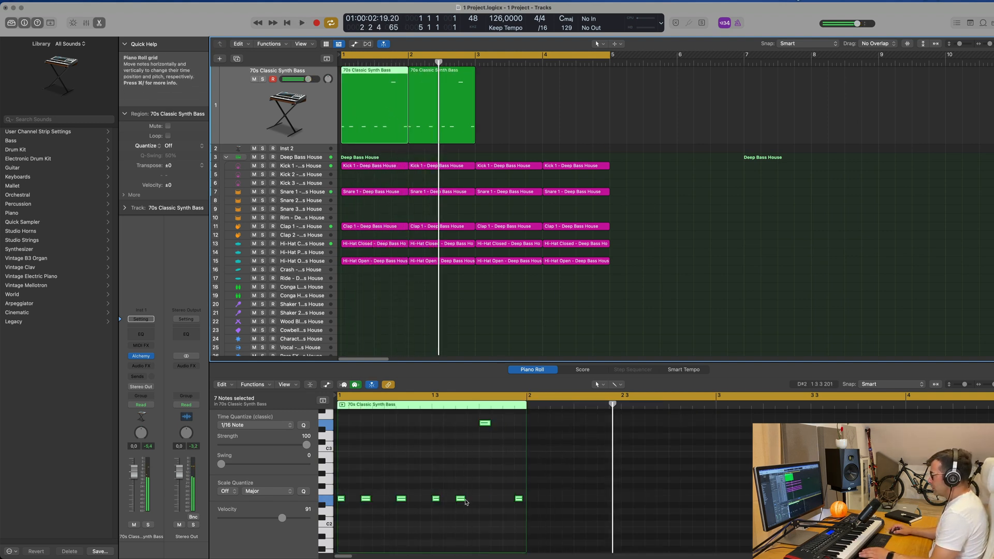
{"action": "left_click_drag", "start_coordinate": [501, 488], "coordinate": [513, 507]}
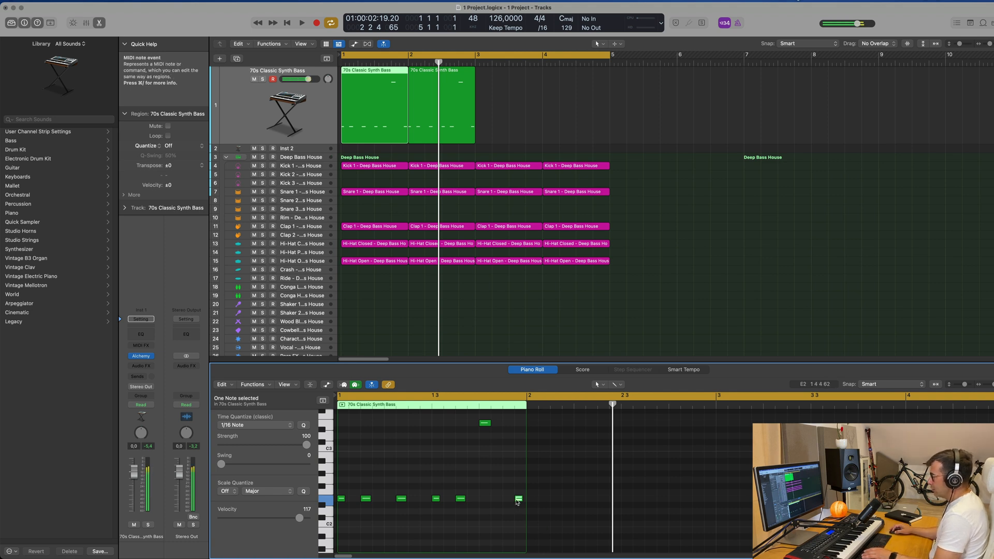
{"action": "left_click_drag", "start_coordinate": [518, 501], "coordinate": [506, 500]}
{"action": "key", "text": "space"}
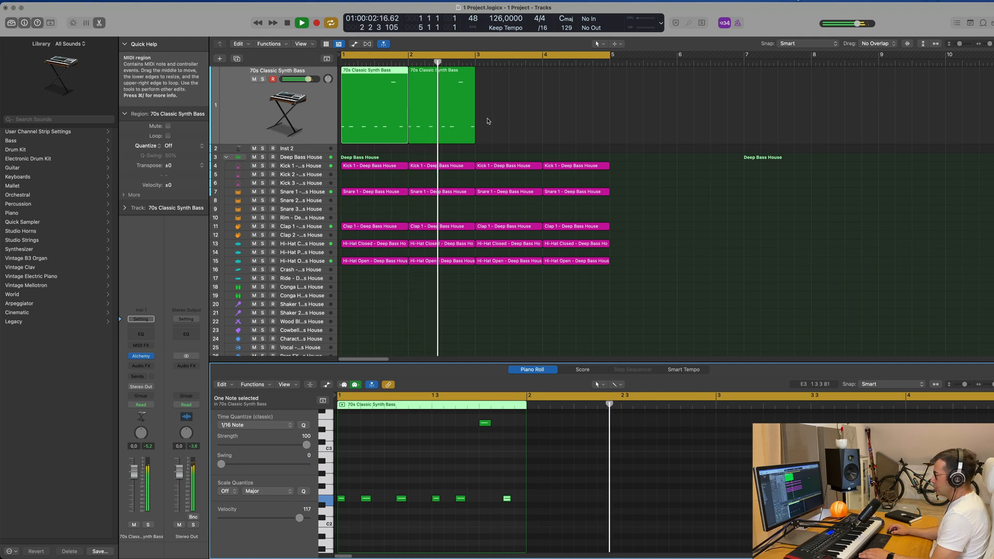
Delete the bass copy at bar 2 and repeat the edited bar 1 region three times to fill all four bars
{"action": "key", "text": "space"}
{"action": "left_click", "coordinate": [445, 121]}
{"action": "key", "text": "Delete"}
{"action": "key", "text": "space"}
{"action": "left_click", "coordinate": [376, 88]}
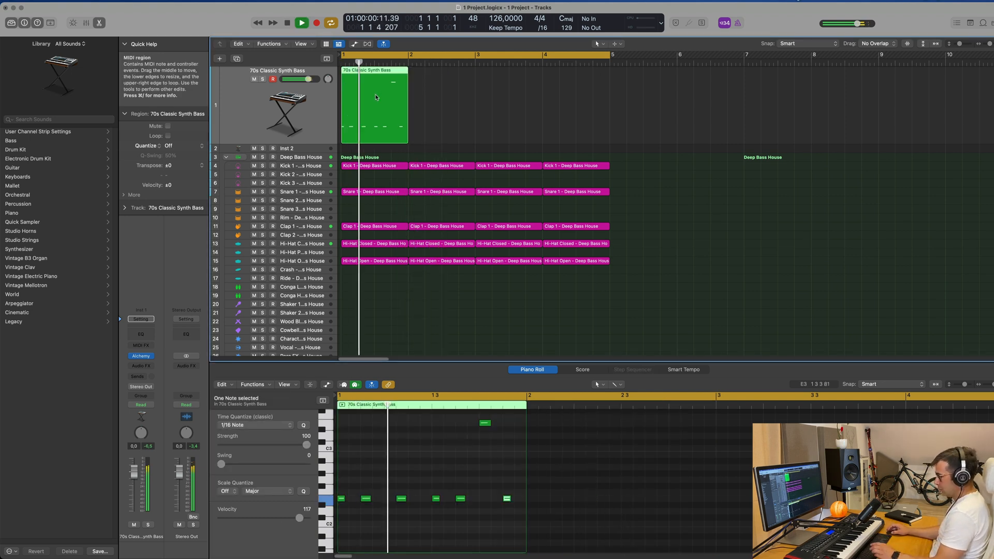
{"action": "key", "text": "super+r"}
{"action": "key", "text": "super+r"}
{"action": "key", "text": "super+r"}
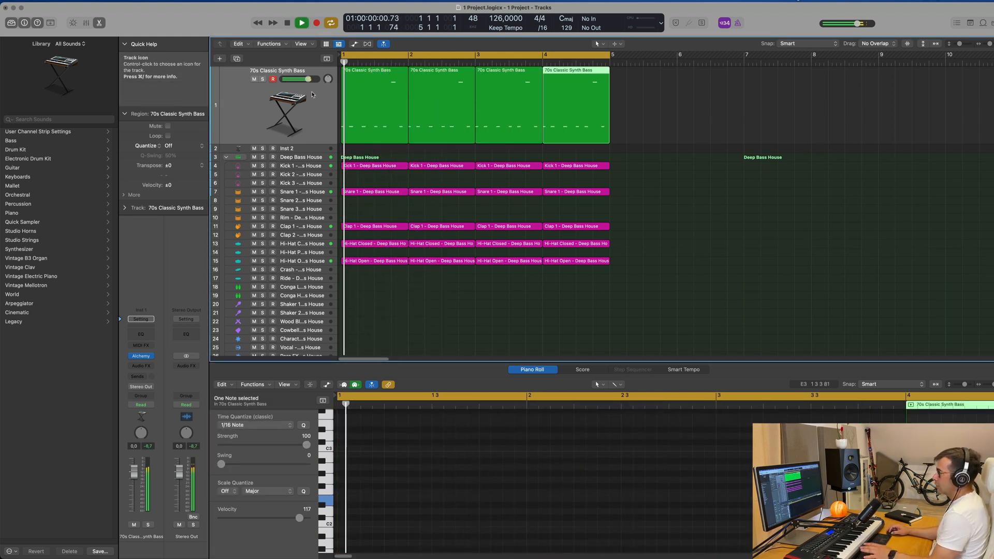
Select the bass track with all its regions and lower its volume to -5.1 dB
{"action": "left_click", "coordinate": [290, 107]}
{"action": "key", "text": "space"}
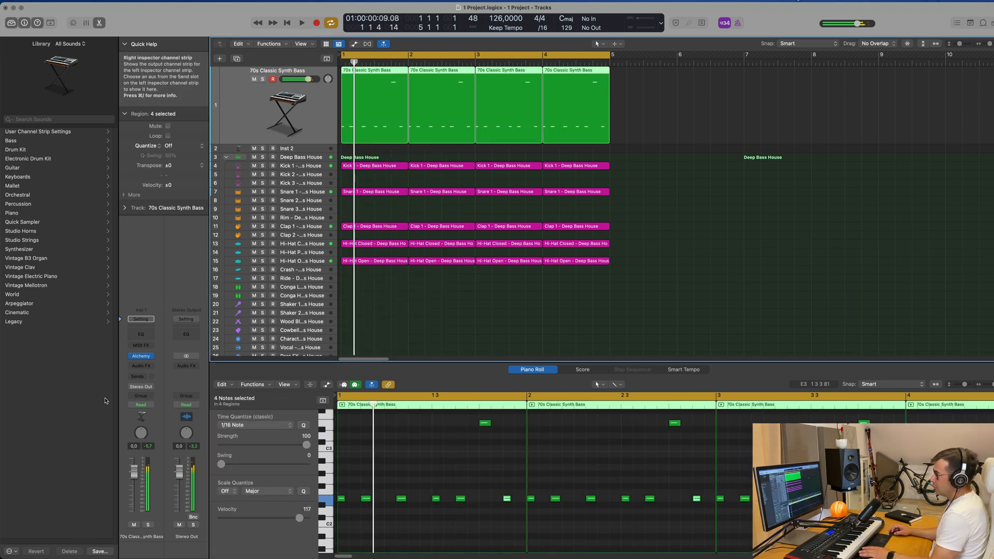
{"action": "left_click_drag", "start_coordinate": [130, 473], "coordinate": [139, 482]}
{"action": "key", "text": "space"}
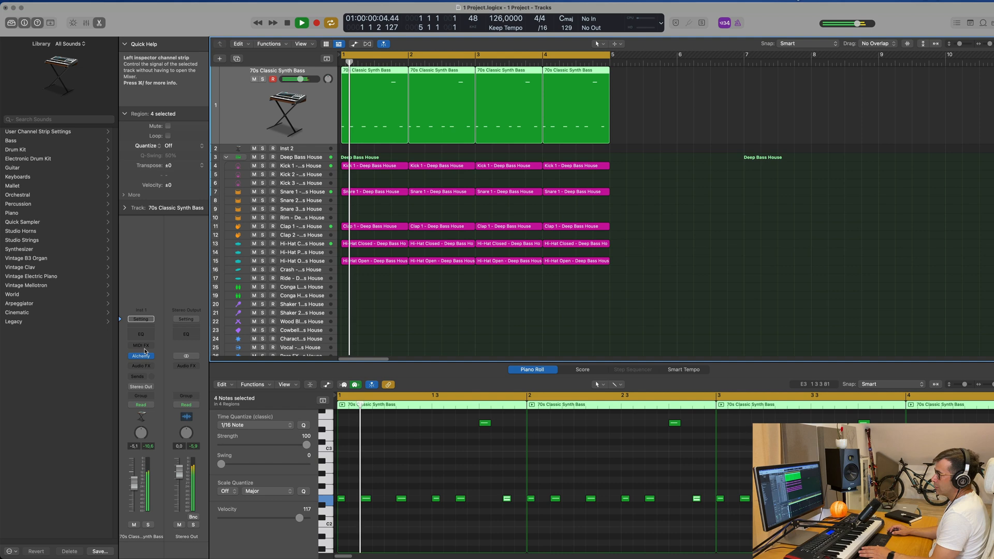
Open Alchemy on the bass track, adjust the Cutoff to 16.2% during playback, and close the plug-in
{"action": "left_click", "coordinate": [141, 356]}
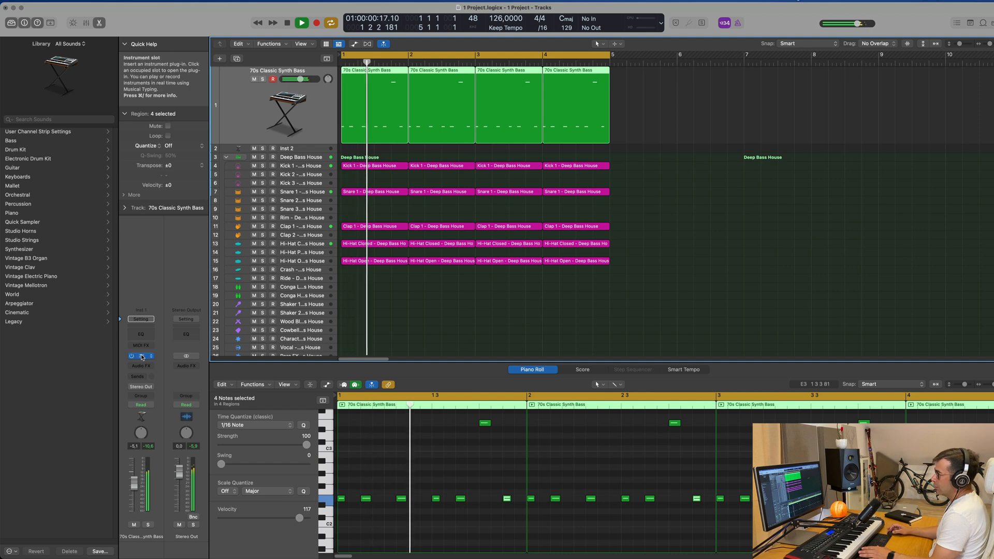
{"action": "key", "text": "space"}
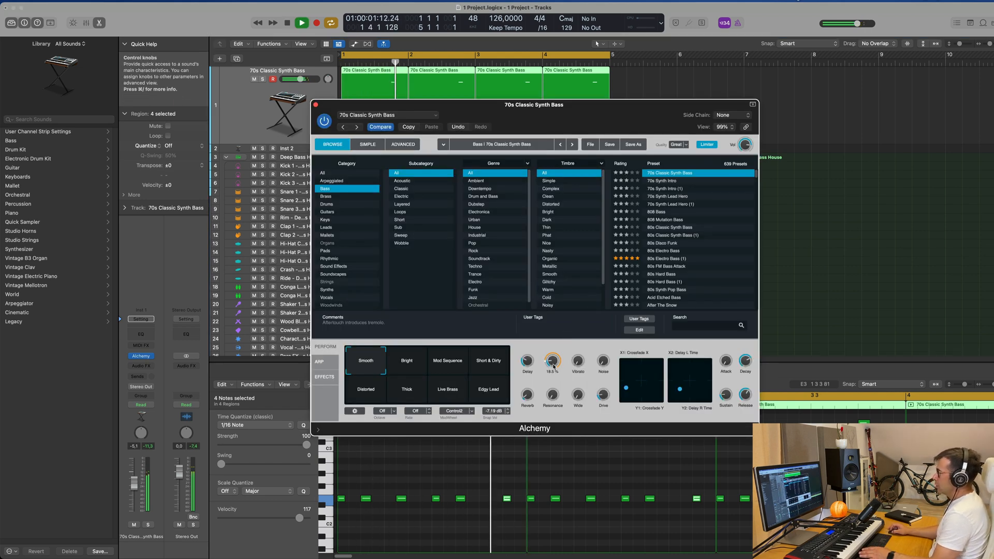
{"action": "left_click_drag", "start_coordinate": [552, 366], "coordinate": [553, 363]}
{"action": "left_click_drag", "start_coordinate": [618, 109], "coordinate": [713, 120]}
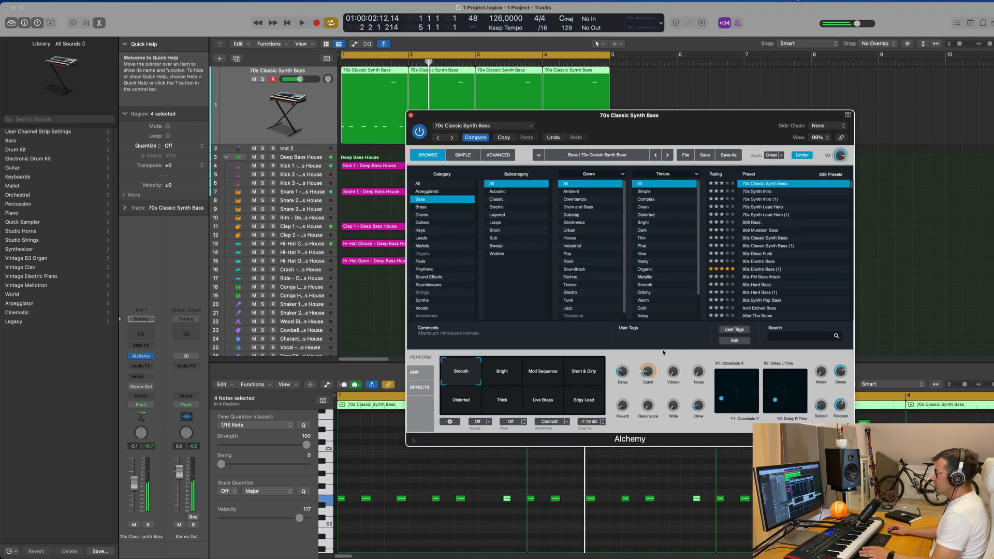
{"action": "key", "text": "space"}
{"action": "left_click_drag", "start_coordinate": [646, 375], "coordinate": [648, 376]}
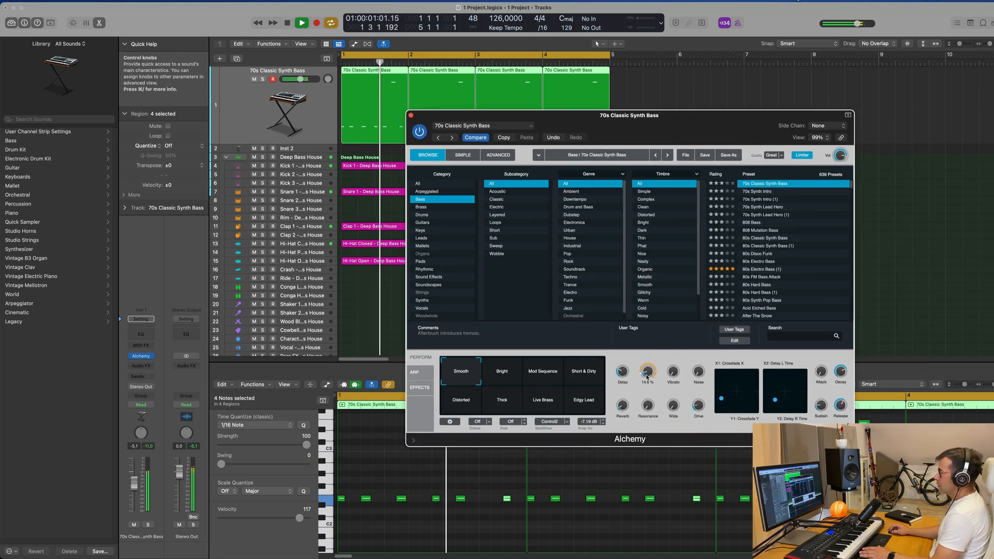
{"action": "left_click_drag", "start_coordinate": [558, 115], "coordinate": [511, 134]}
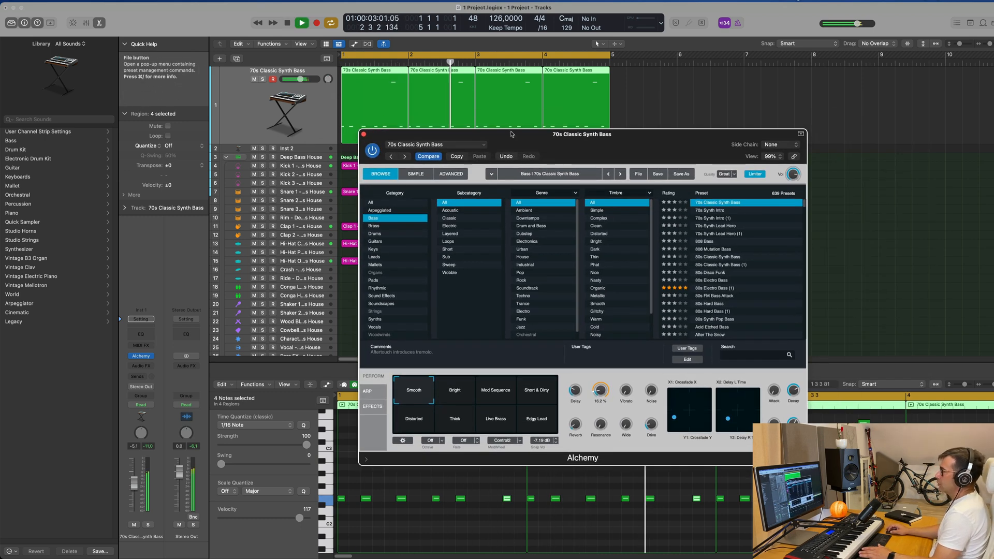
{"action": "left_click", "coordinate": [363, 134]}
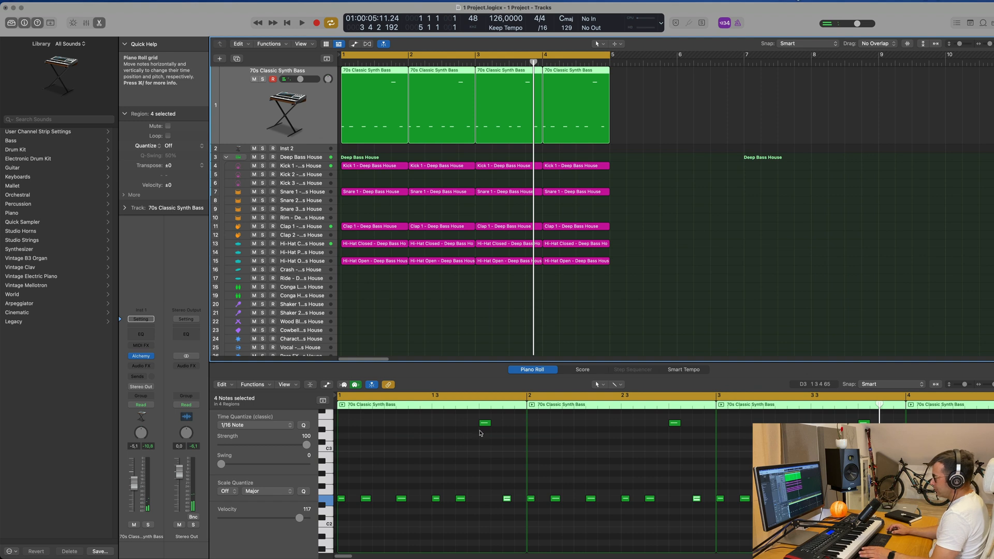
Try the high note of the first bass region one sixteenth later, audition it, and move it back
{"action": "left_click_drag", "start_coordinate": [486, 424], "coordinate": [497, 426]}
{"action": "key", "text": "space"}
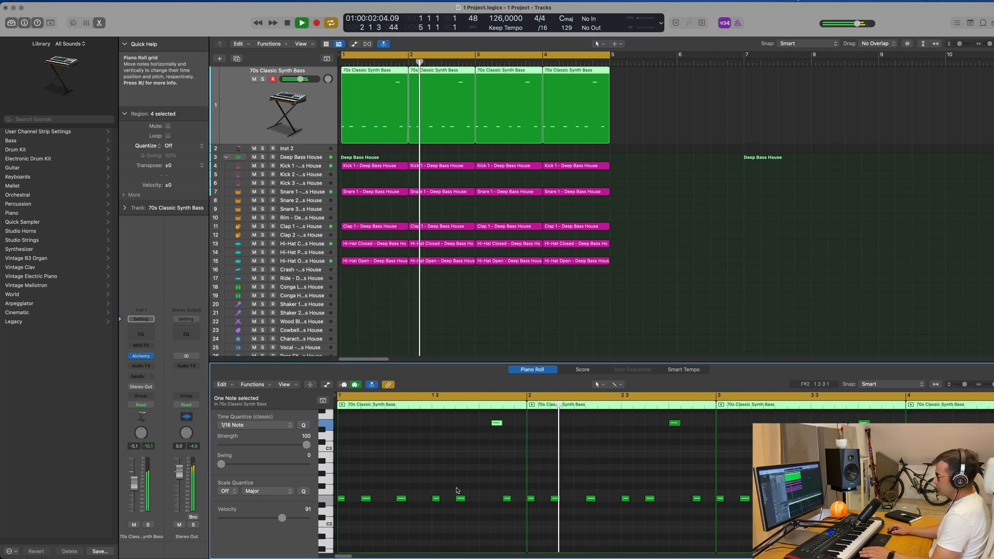
{"action": "key", "text": "space"}
{"action": "key", "text": "space"}
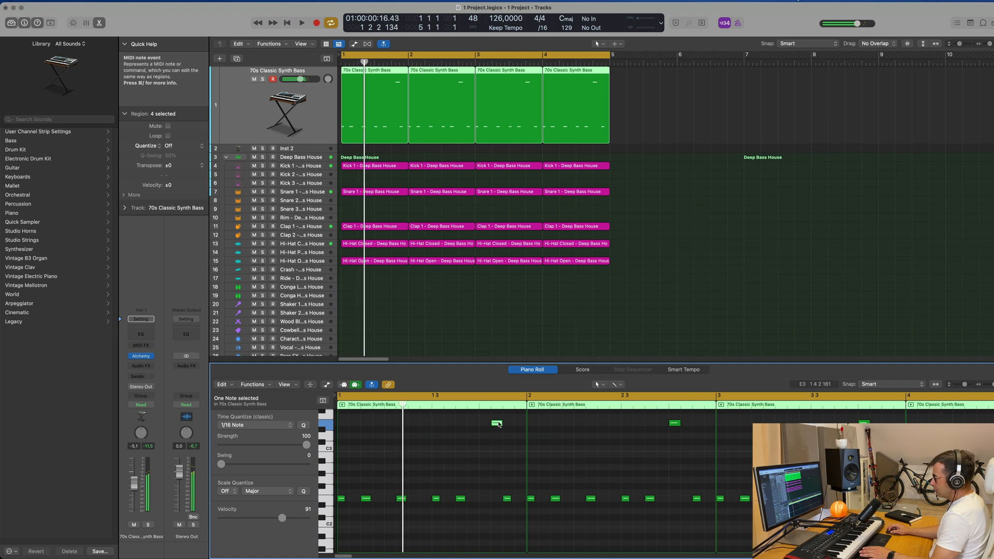
{"action": "left_click_drag", "start_coordinate": [494, 424], "coordinate": [483, 424]}
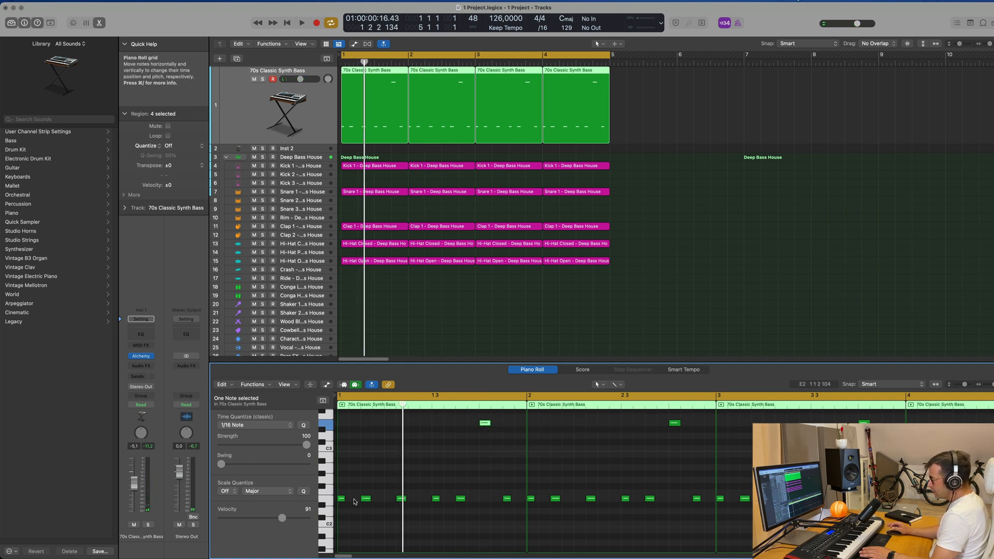
Move the second low note of the first bass region one sixteenth later and play it back
{"action": "left_click_drag", "start_coordinate": [366, 500], "coordinate": [377, 501]}
{"action": "key", "text": "space"}
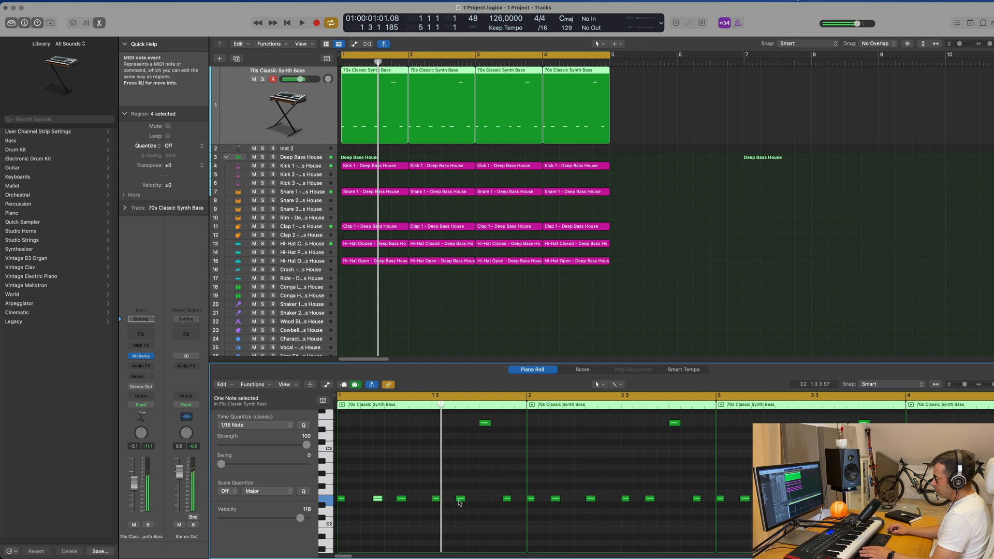
Try the fifth low note of the first bass region one sixteenth later, audition it, and move it back
{"action": "left_click_drag", "start_coordinate": [459, 501], "coordinate": [472, 502]}
{"action": "key", "text": "space"}
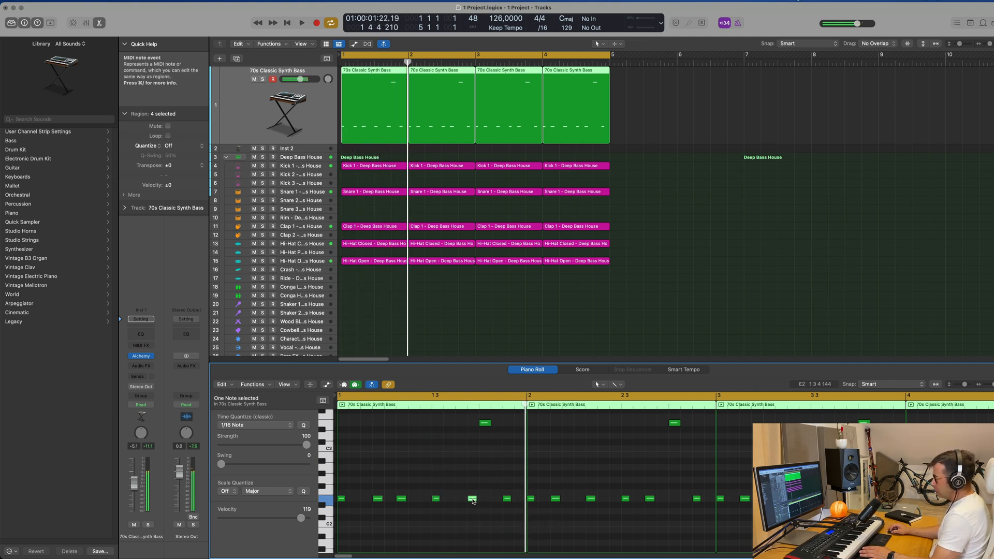
{"action": "left_click_drag", "start_coordinate": [471, 501], "coordinate": [464, 501]}
{"action": "key", "text": "space"}
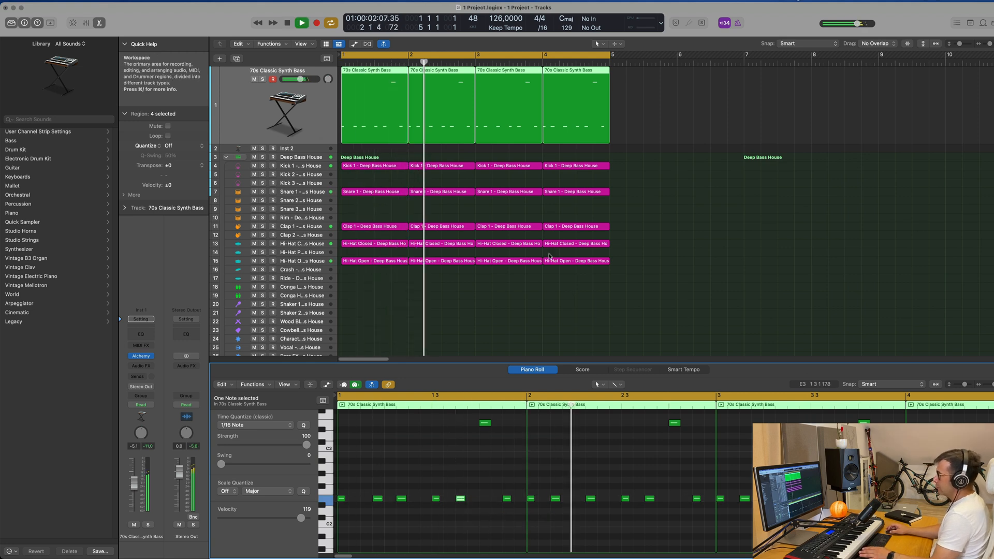
Delete the three bass region copies after bar 1, repeat the first region three times, and select all four regions during playback
{"action": "left_click_drag", "start_coordinate": [655, 124], "coordinate": [453, 118]}
{"action": "key", "text": "Delete"}
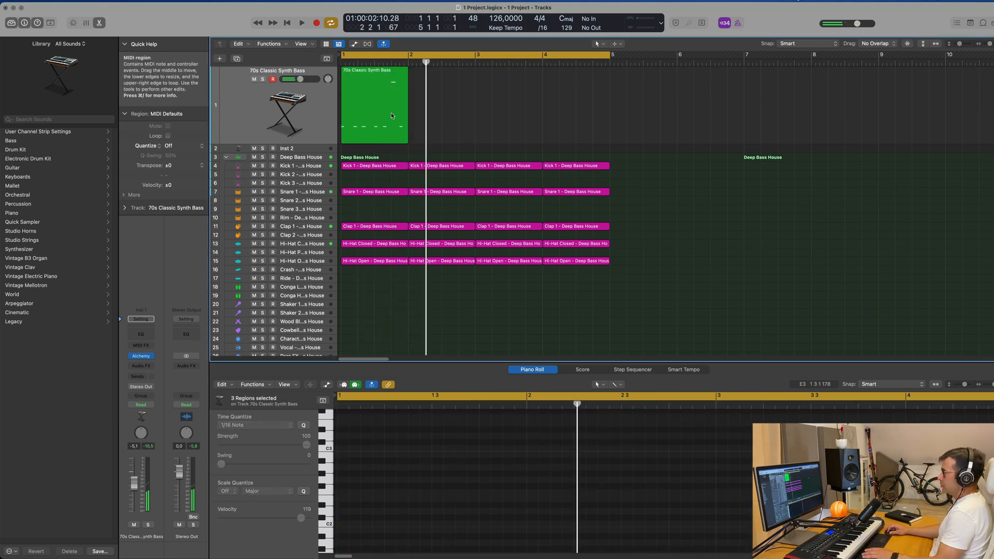
{"action": "left_click", "coordinate": [391, 113]}
{"action": "key", "text": "super+r"}
{"action": "key", "text": "super+r"}
{"action": "key", "text": "super+r"}
{"action": "key", "text": "space"}
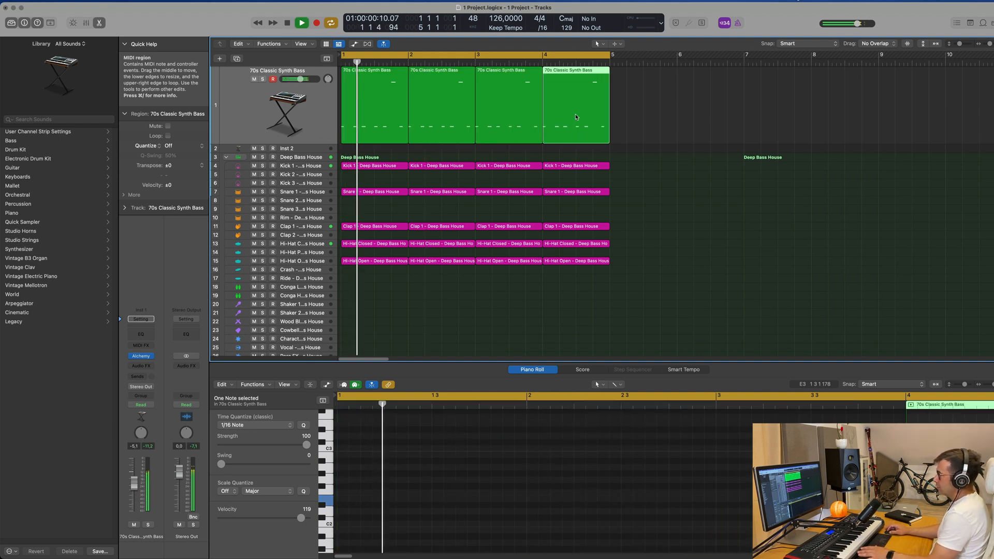
{"action": "left_click", "coordinate": [452, 98]}
{"action": "left_click_drag", "start_coordinate": [669, 116], "coordinate": [398, 103]}
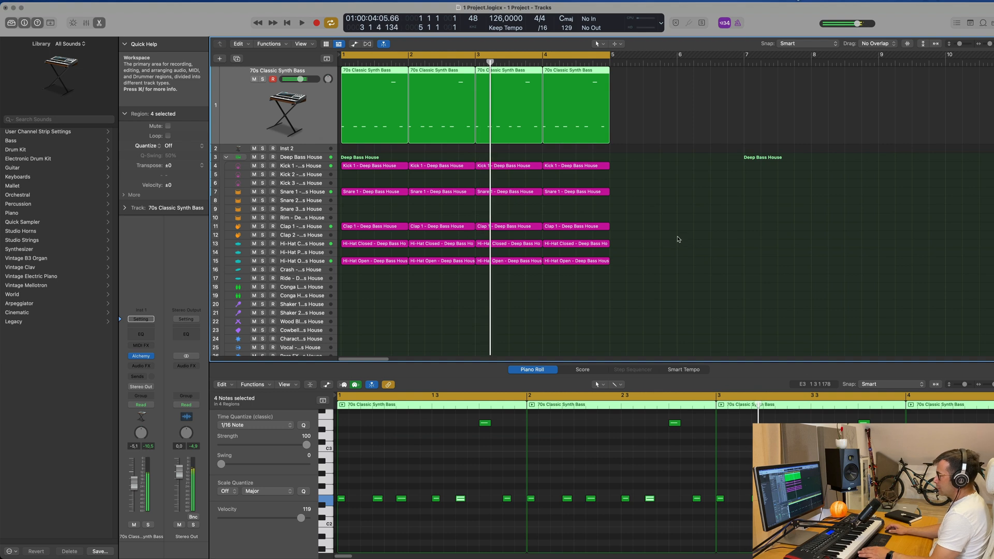
Copy the first and third low notes of the first bass region one sixteenth later each, and audition the pattern
{"action": "left_click", "coordinate": [352, 489]}
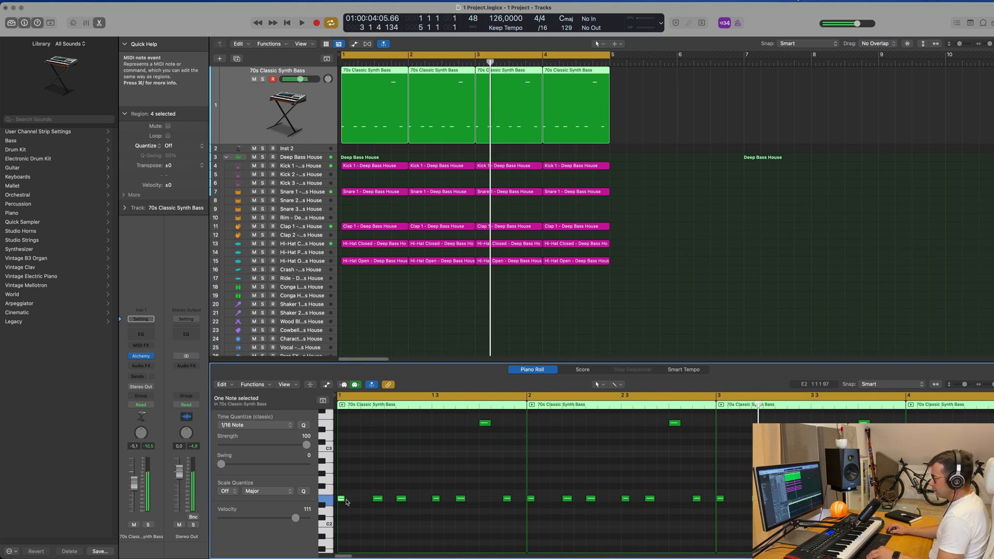
{"action": "left_click_drag", "start_coordinate": [346, 502], "coordinate": [354, 501]}
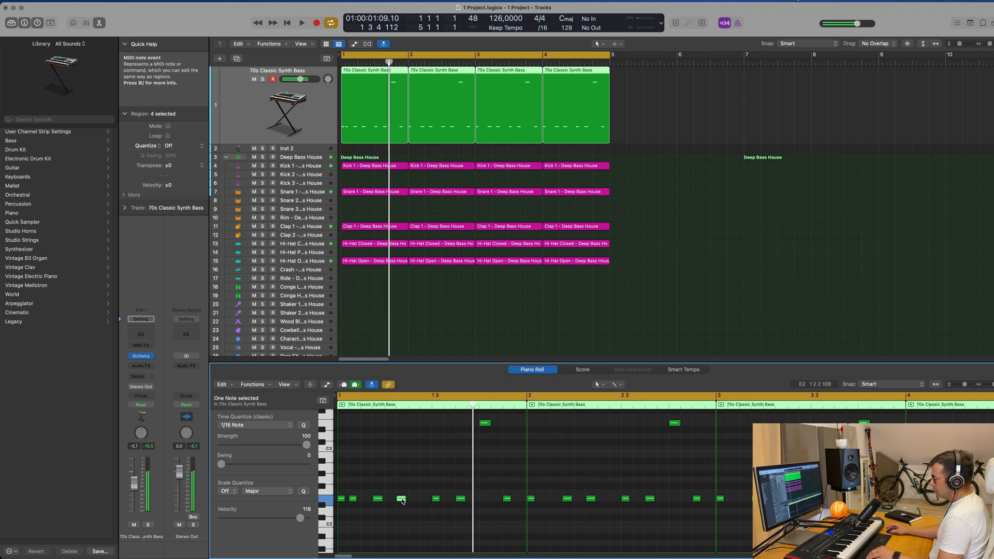
{"action": "left_click_drag", "start_coordinate": [403, 500], "coordinate": [416, 501]}
{"action": "key", "text": "space"}
{"action": "key", "text": "space"}
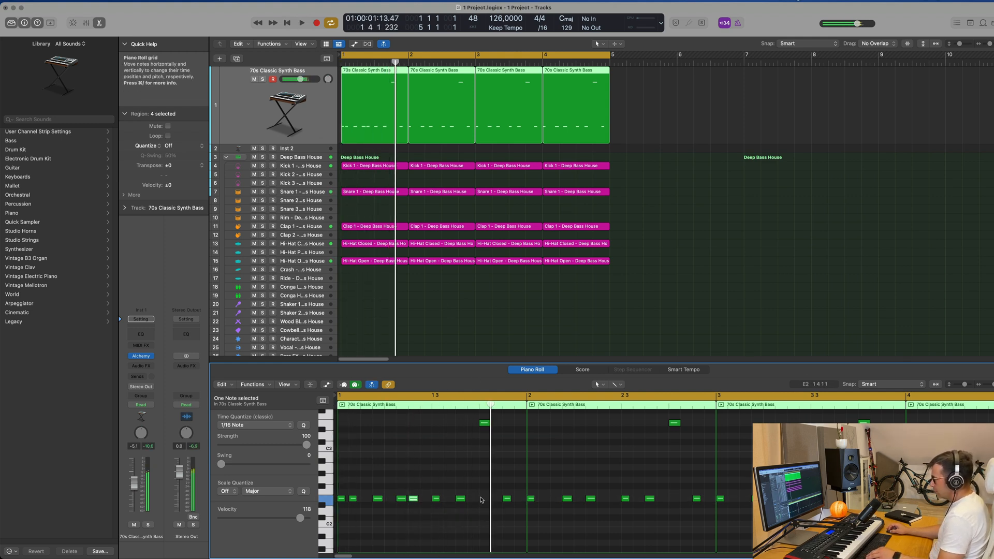
Copy the low note at 1 3 3 of the first bass region three sixteenths later and play it back
{"action": "left_click_drag", "start_coordinate": [460, 499], "coordinate": [495, 501]}
{"action": "key", "text": "space"}
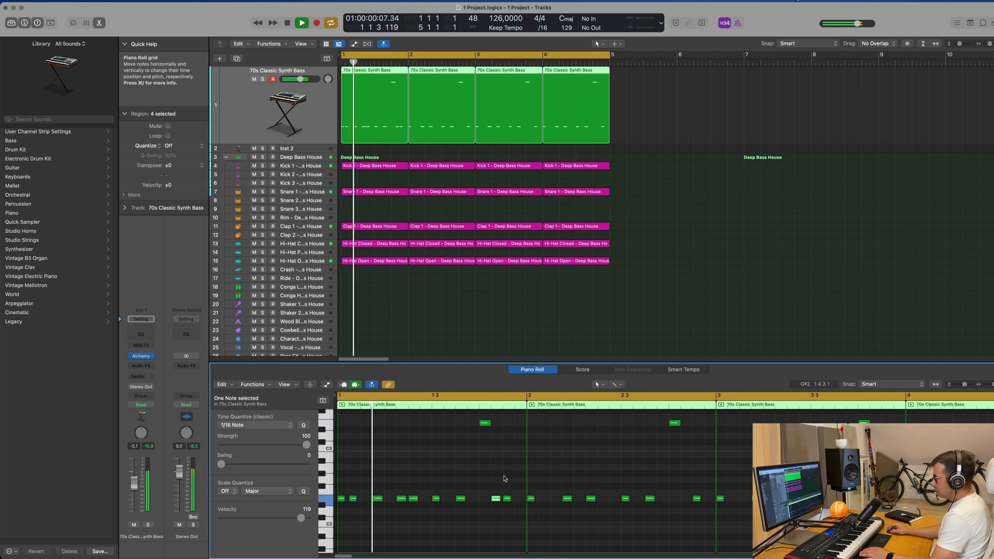
{"action": "key", "text": "space"}
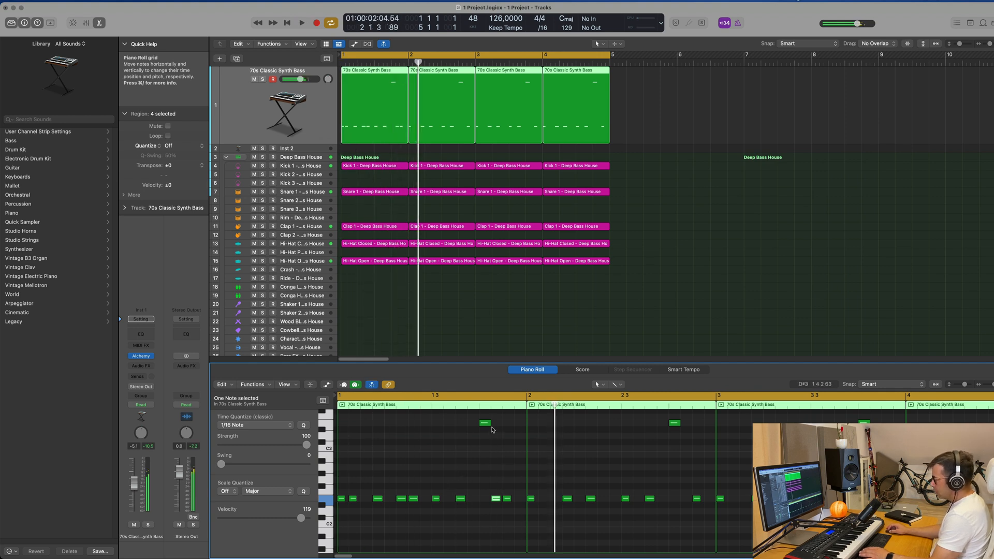
Lengthen the high note of the first bass region slightly and audition it
{"action": "left_click_drag", "start_coordinate": [488, 424], "coordinate": [494, 427]}
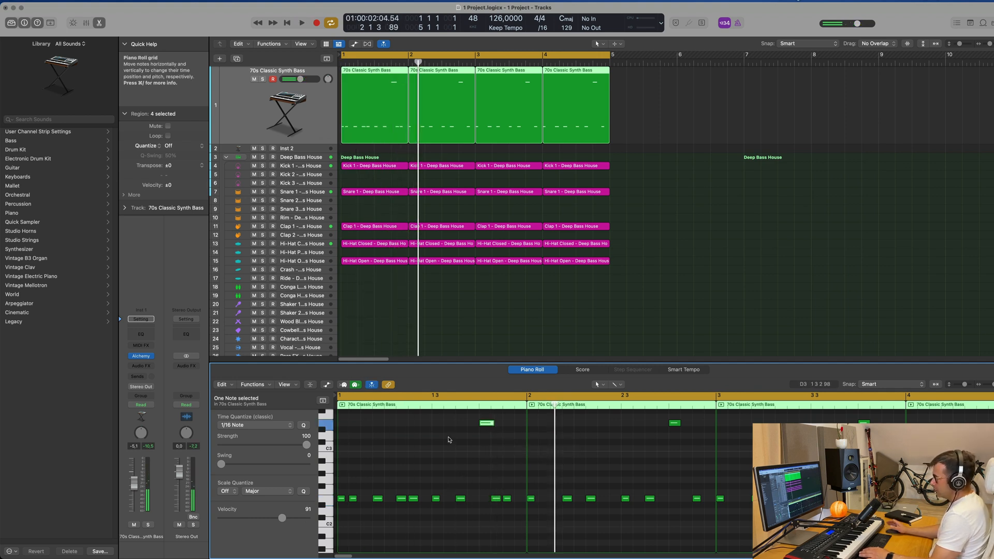
{"action": "key", "text": "space"}
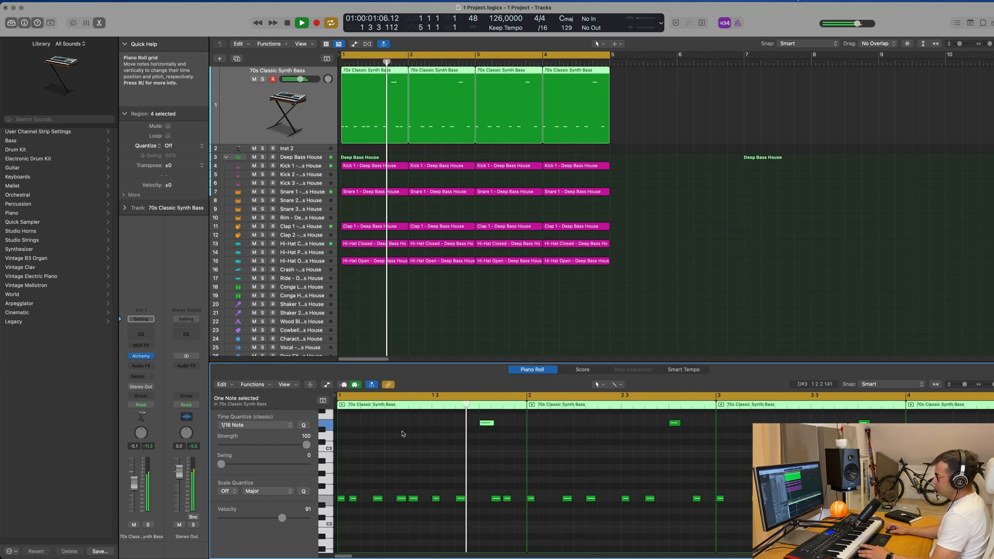
{"action": "key", "text": "space"}
Replace the bass regions in bars 2 to 4 with repeats of the edited first region, and select the whole bass track during playback
{"action": "left_click_drag", "start_coordinate": [674, 107], "coordinate": [421, 117]}
{"action": "key", "text": "Delete"}
{"action": "left_click", "coordinate": [401, 111]}
{"action": "key", "text": "super+r"}
{"action": "key", "text": "super+r"}
{"action": "key", "text": "super+r"}
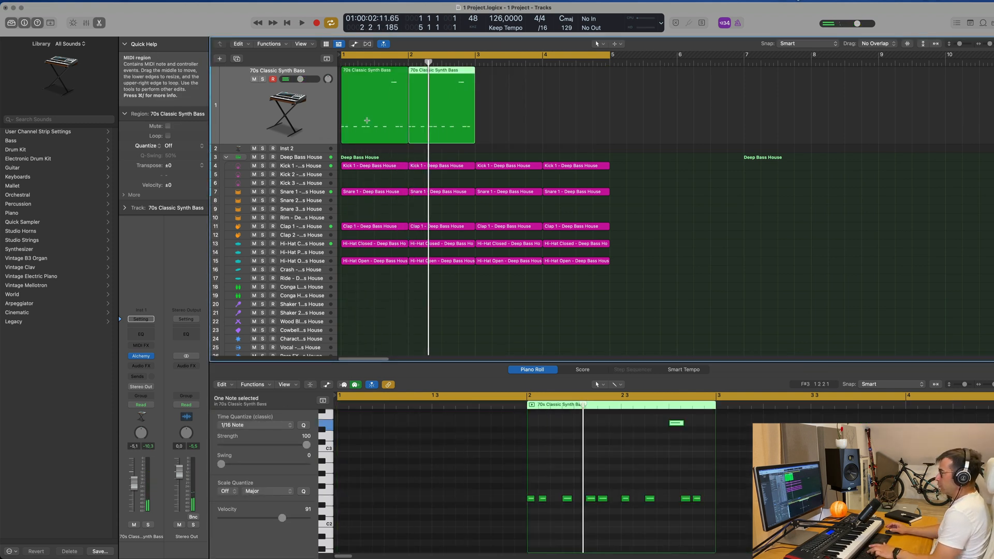
{"action": "key", "text": "space"}
{"action": "left_click", "coordinate": [304, 114]}
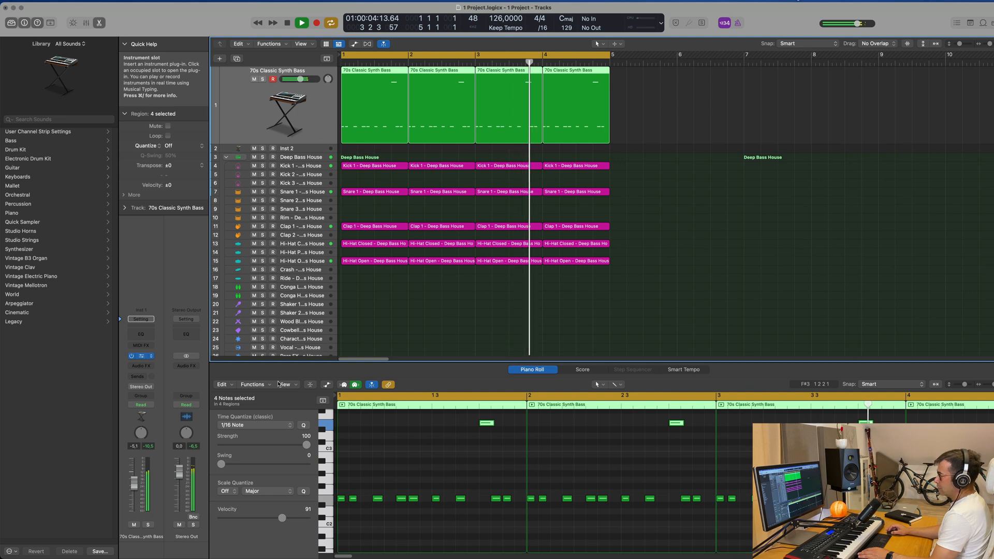
In Alchemy on the bass track, adjust Cutoff, raise Noise and set Delay to 30.1%, and move the plug-in window aside
{"action": "left_click", "coordinate": [141, 356]}
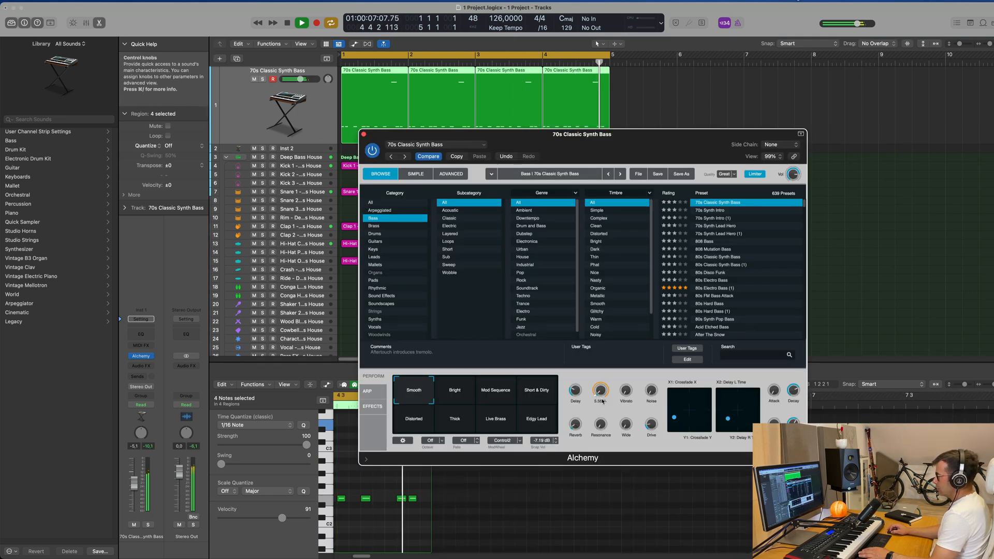
{"action": "left_click_drag", "start_coordinate": [602, 401], "coordinate": [603, 403]}
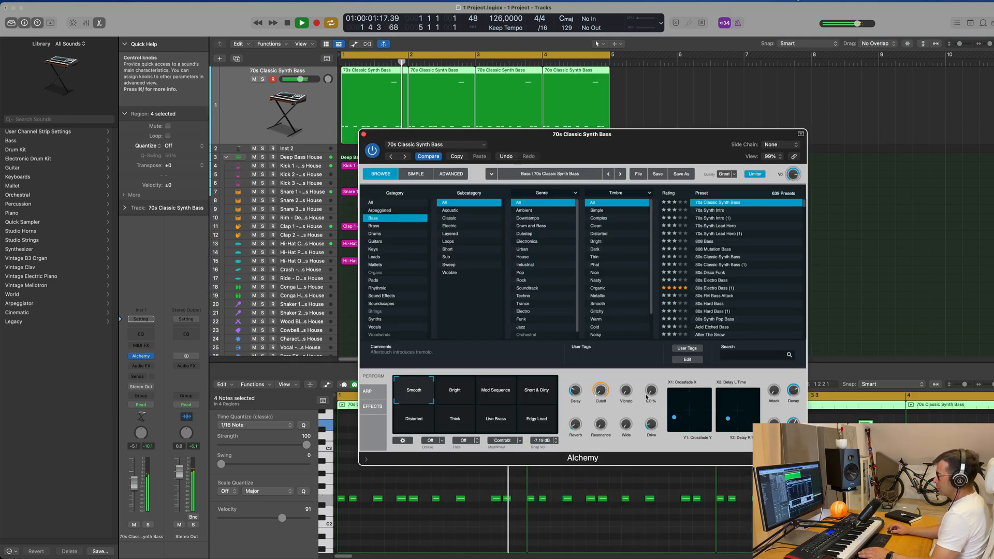
{"action": "left_click_drag", "start_coordinate": [657, 351], "coordinate": [656, 362]}
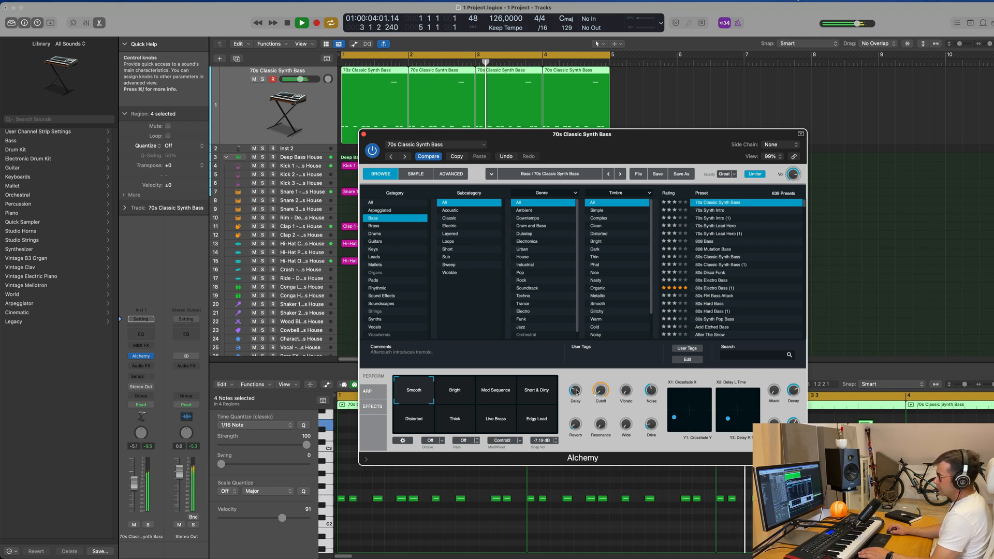
{"action": "left_click_drag", "start_coordinate": [459, 135], "coordinate": [791, 154]}
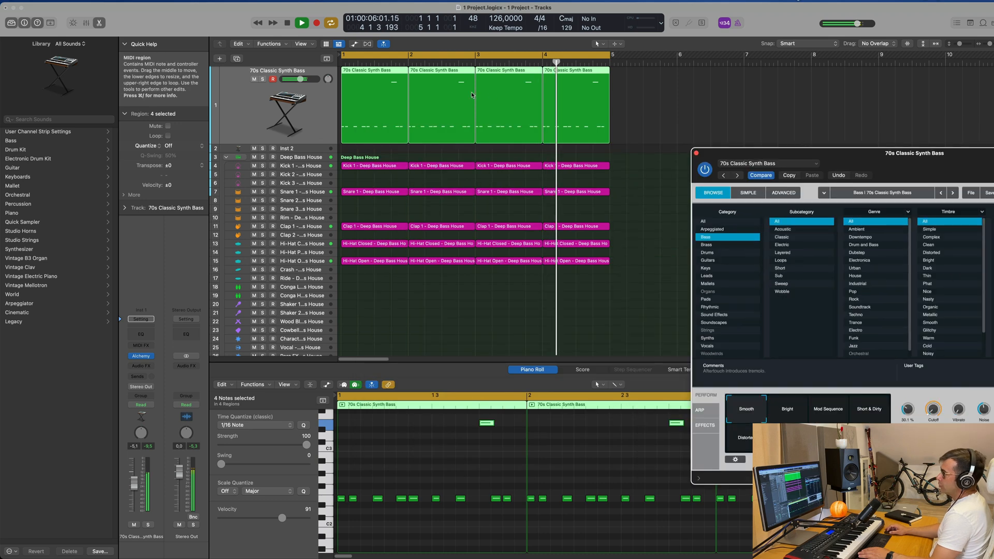
Check the open hi-hat track and set the Clap 1 track's volume to -14.0 dB
{"action": "left_click", "coordinate": [327, 112]}
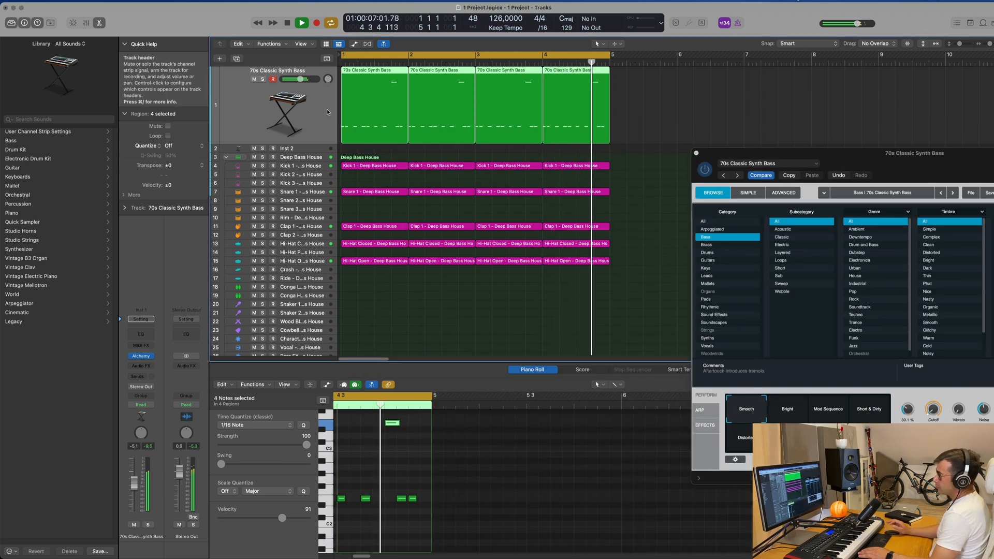
{"action": "left_click", "coordinate": [309, 262]}
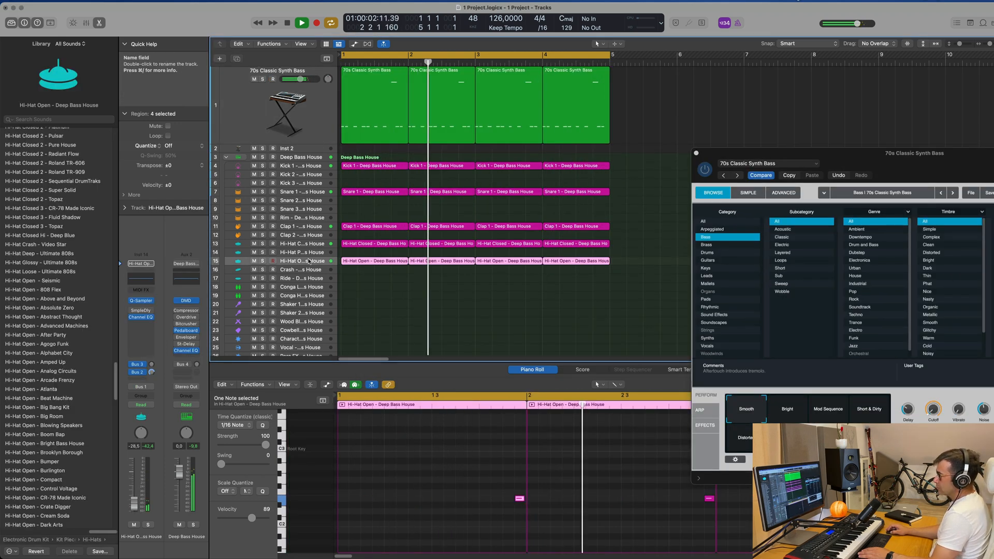
{"action": "left_click", "coordinate": [310, 226]}
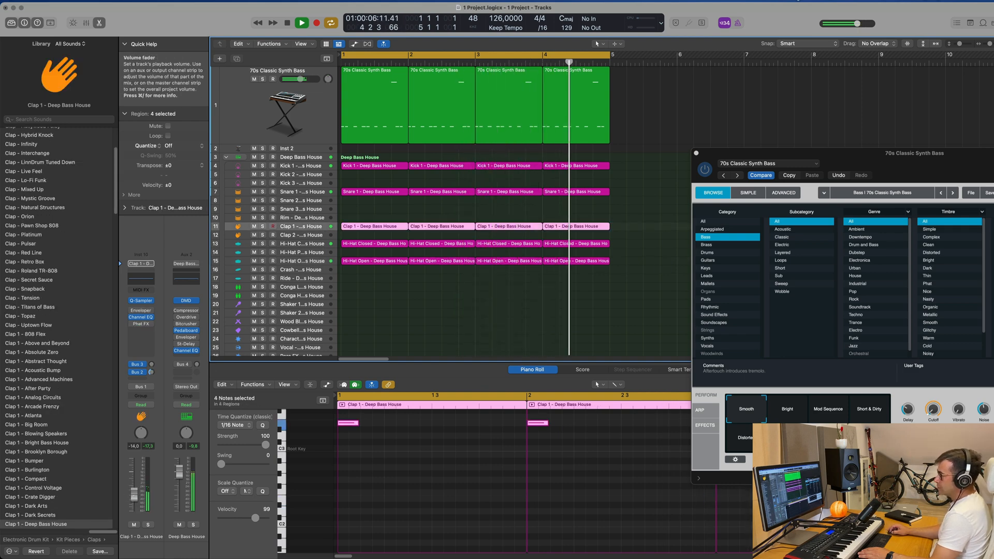
Insert a stereo Compressor on the bass track and set its side chain to Kick 1 - Deep Bass House (Inst 3)
{"action": "left_click", "coordinate": [330, 121]}
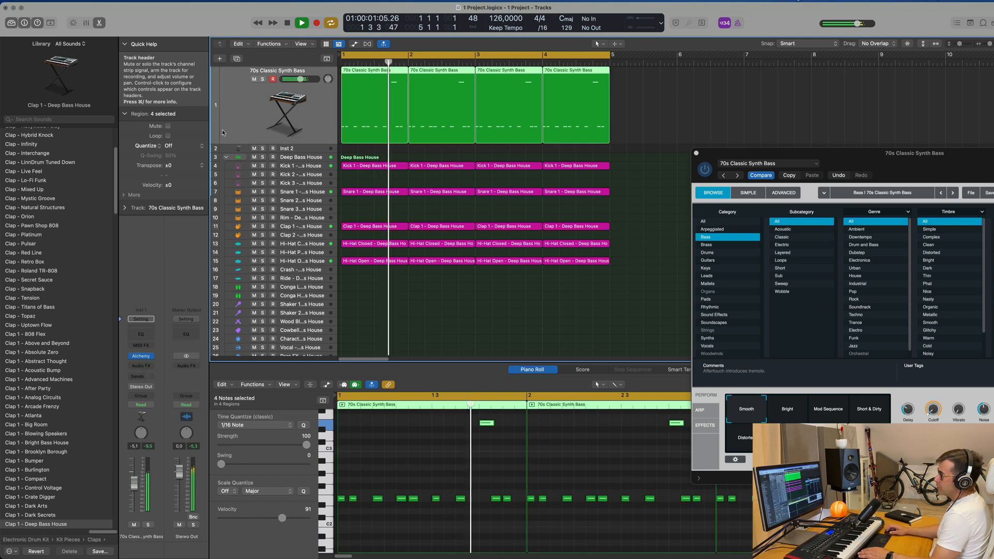
{"action": "left_click", "coordinate": [151, 368]}
{"action": "mouse_move", "coordinate": [181, 396]}
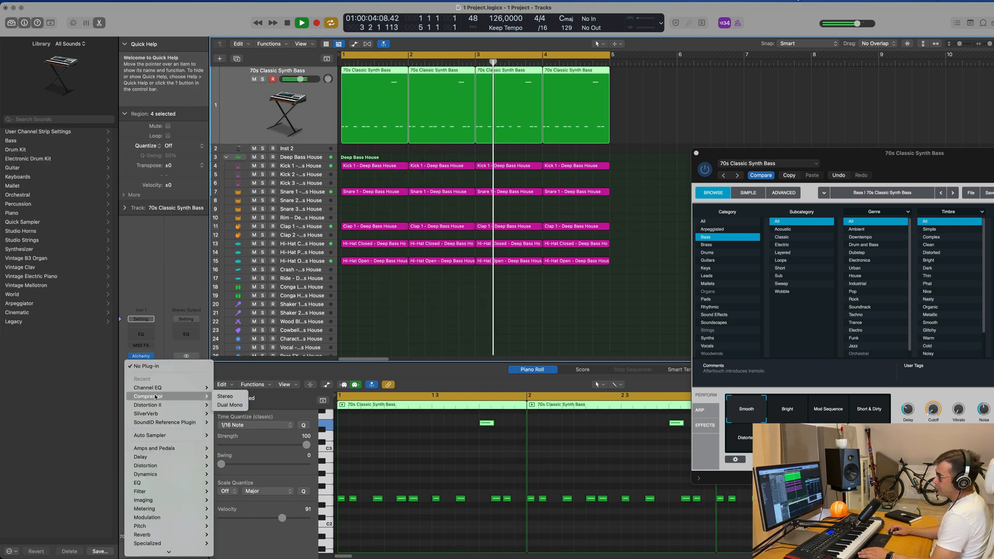
{"action": "left_click", "coordinate": [223, 399]}
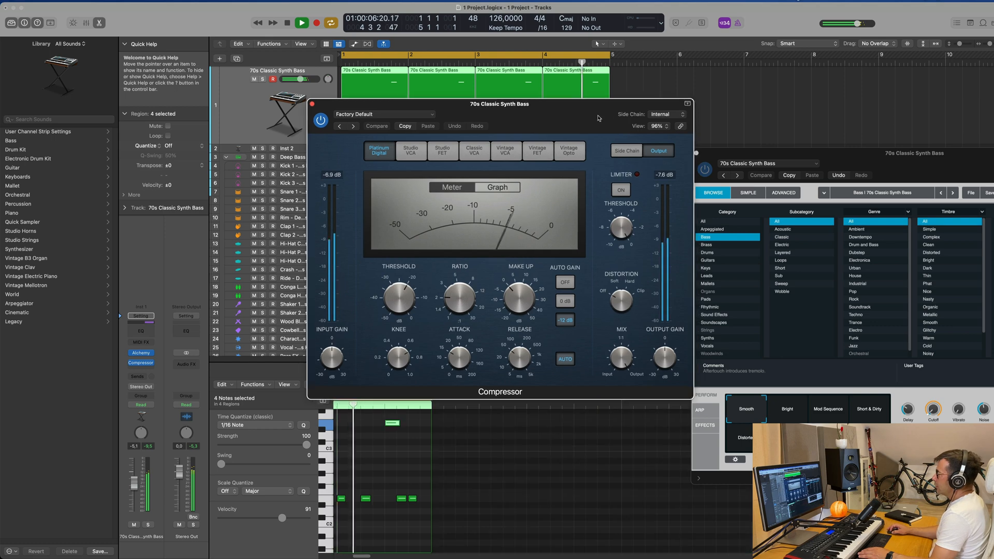
{"action": "left_click", "coordinate": [658, 115]}
{"action": "mouse_move", "coordinate": [660, 129]}
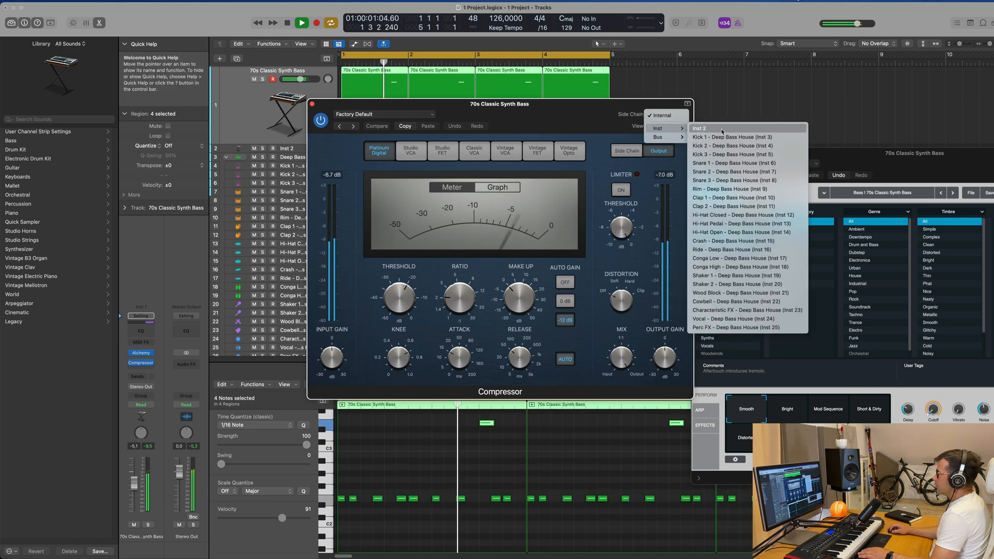
{"action": "left_click", "coordinate": [706, 139]}
{"action": "left_click_drag", "start_coordinate": [545, 117], "coordinate": [589, 118]}
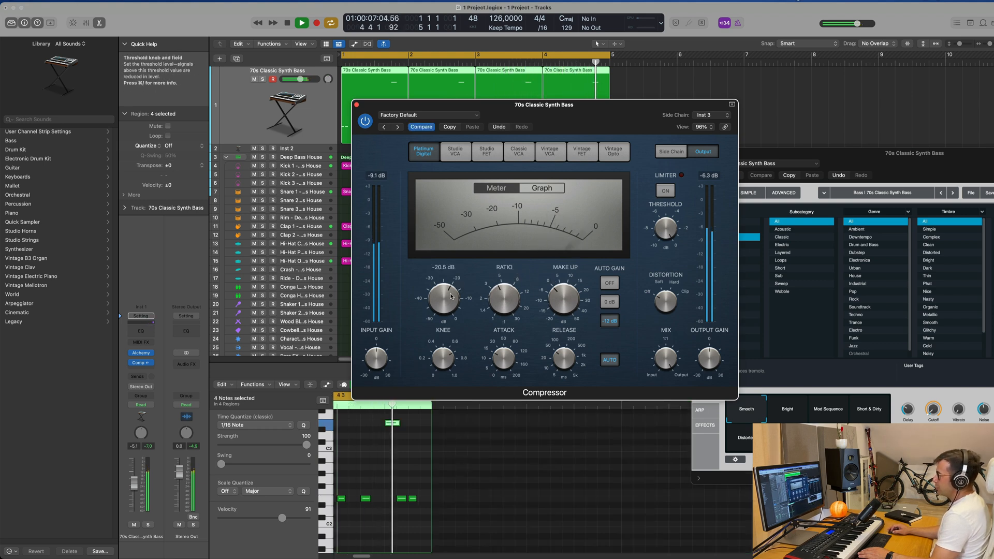
Set the bass Compressor's threshold to -21.5 dB and lower the bass track's volume to -7.6 dB
{"action": "left_click_drag", "start_coordinate": [450, 296], "coordinate": [450, 303]}
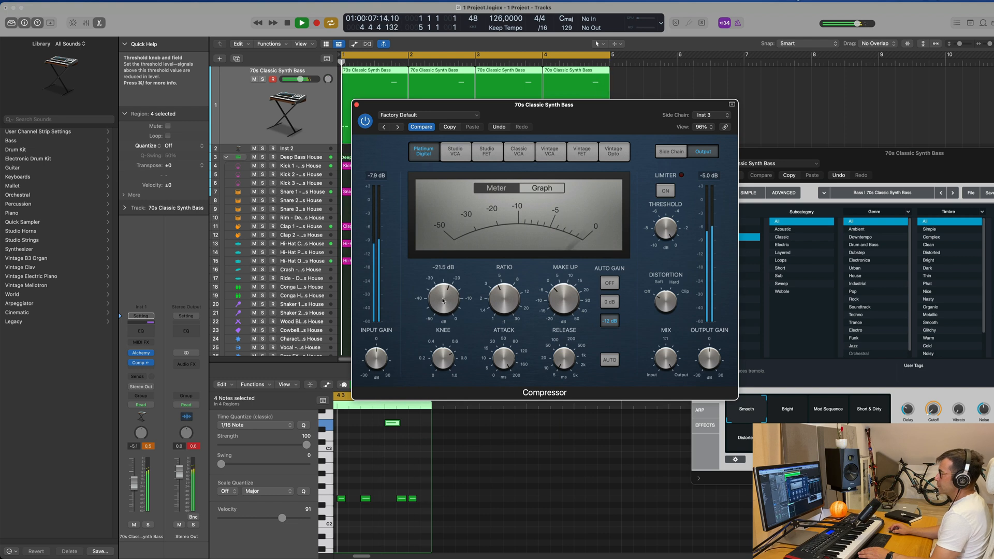
{"action": "scroll", "coordinate": [443, 300], "scroll_direction": "down", "scroll_amount": 1}
{"action": "scroll", "coordinate": [444, 301], "scroll_direction": "up", "scroll_amount": 1}
{"action": "left_click_drag", "start_coordinate": [417, 327], "coordinate": [416, 327]}
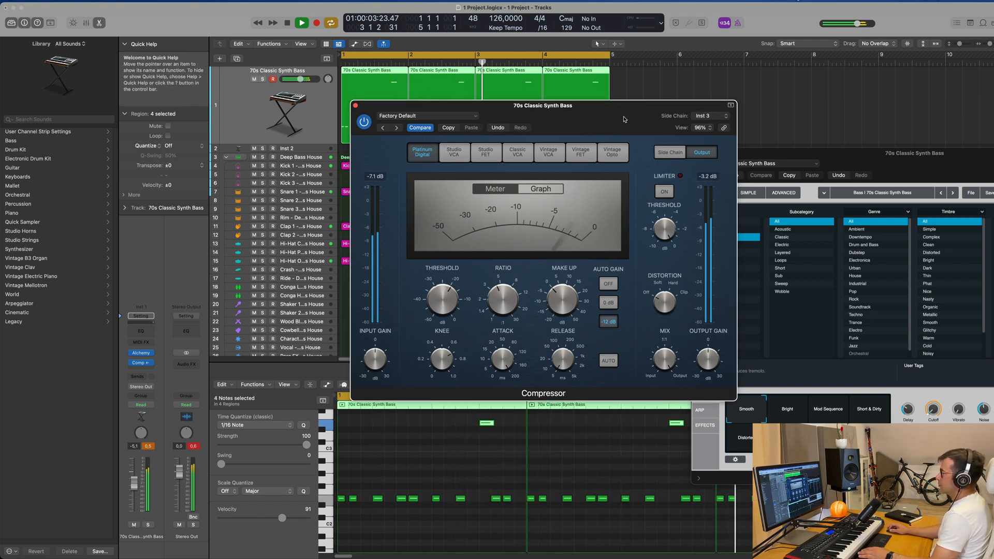
{"action": "left_click_drag", "start_coordinate": [624, 120], "coordinate": [623, 120]}
{"action": "left_click", "coordinate": [319, 102]}
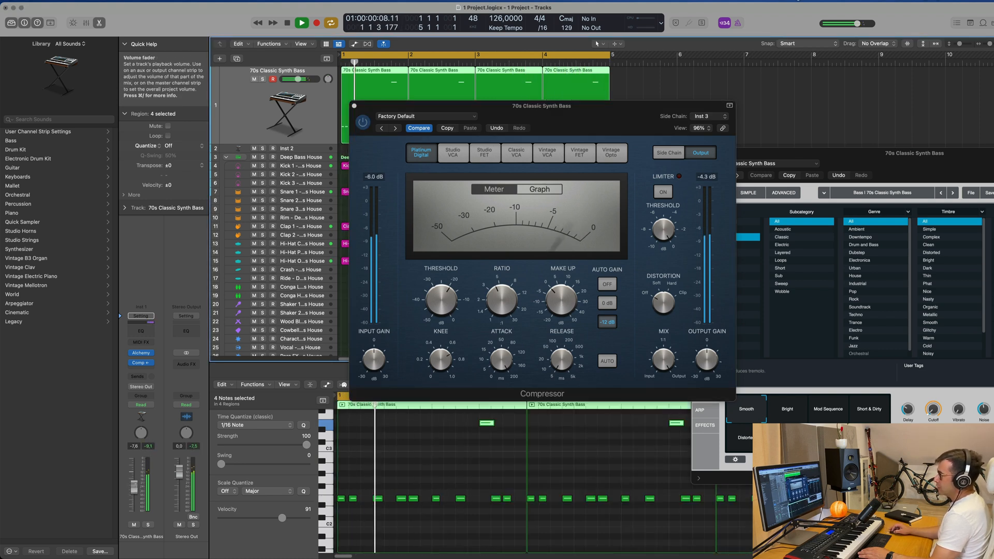
Set the Compressor's mix to 77.5% and the bass track's volume to -7.2 dB, and close the Compressor
{"action": "left_click_drag", "start_coordinate": [663, 352], "coordinate": [662, 388]}
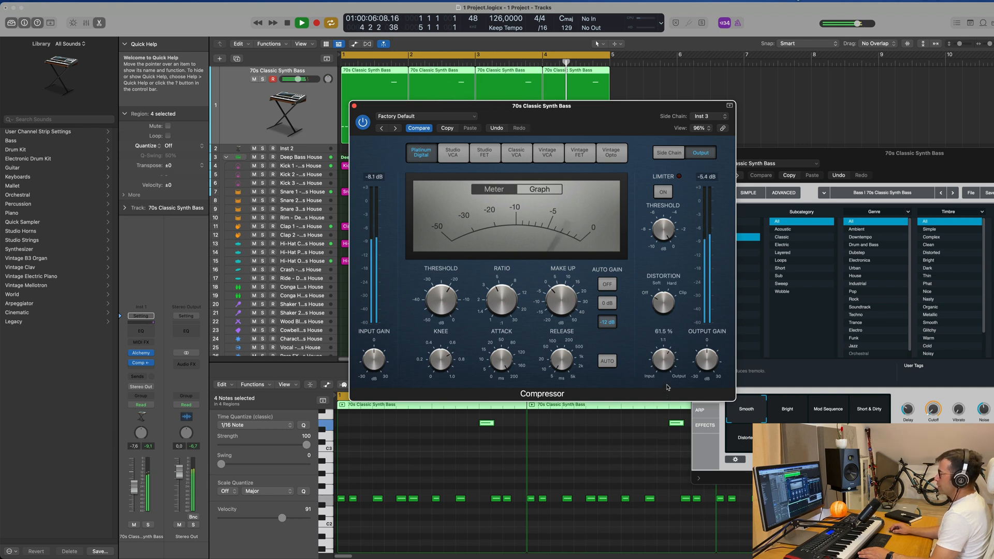
{"action": "left_click_drag", "start_coordinate": [667, 387], "coordinate": [667, 381]}
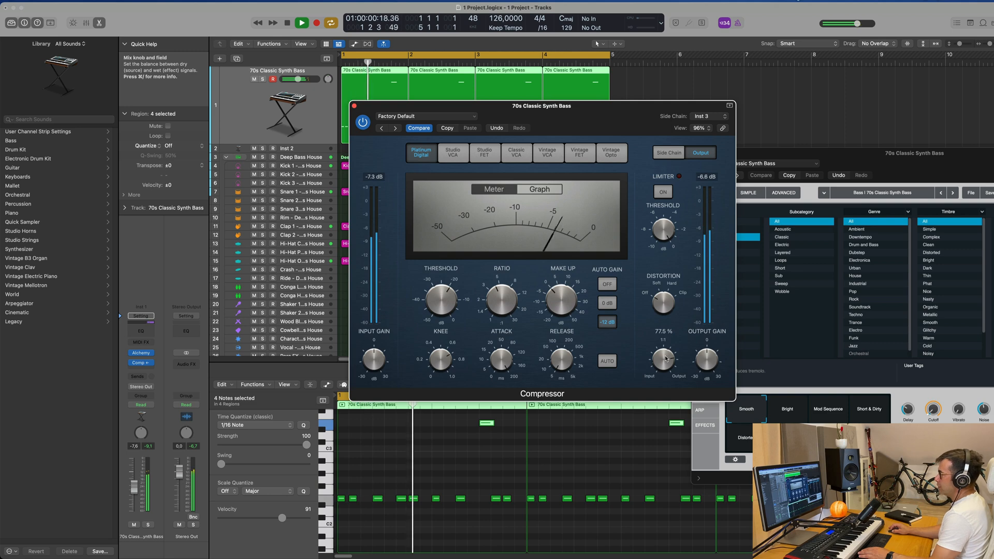
{"action": "left_click", "coordinate": [317, 115]}
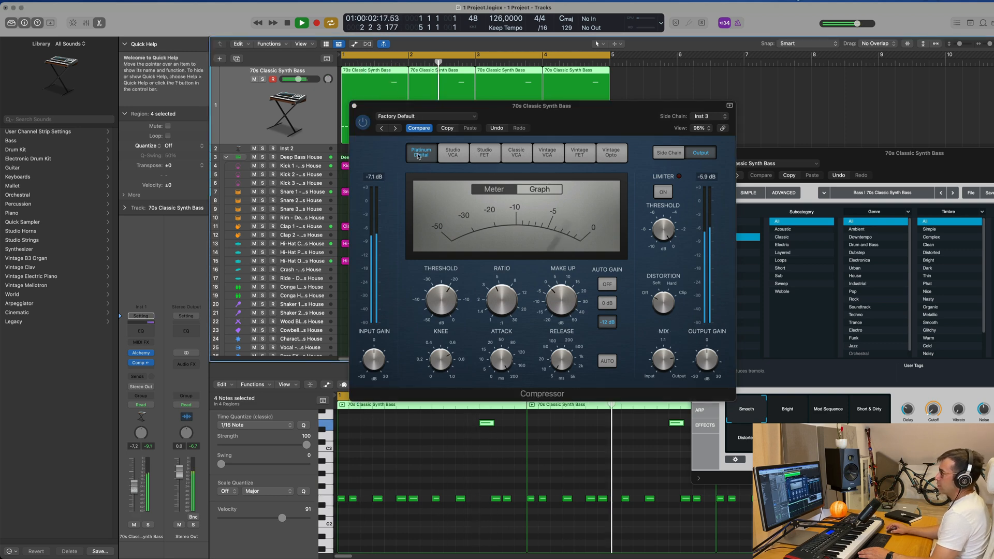
{"action": "left_click", "coordinate": [355, 106]}
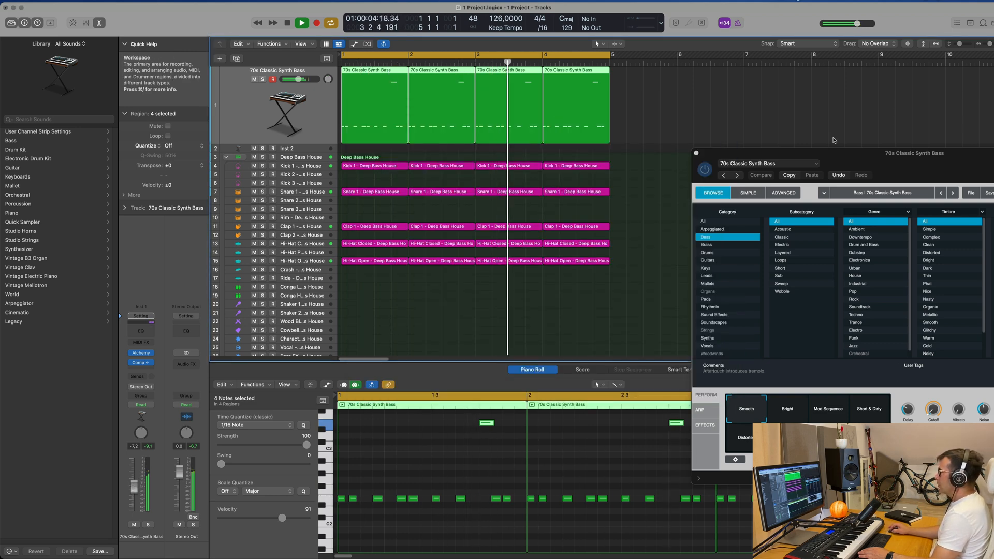
Bring the Alchemy window back into full view and turn its Delay down to 0.0%
{"action": "left_click_drag", "start_coordinate": [849, 154], "coordinate": [506, 112]}
{"action": "left_click_drag", "start_coordinate": [563, 366], "coordinate": [565, 409]}
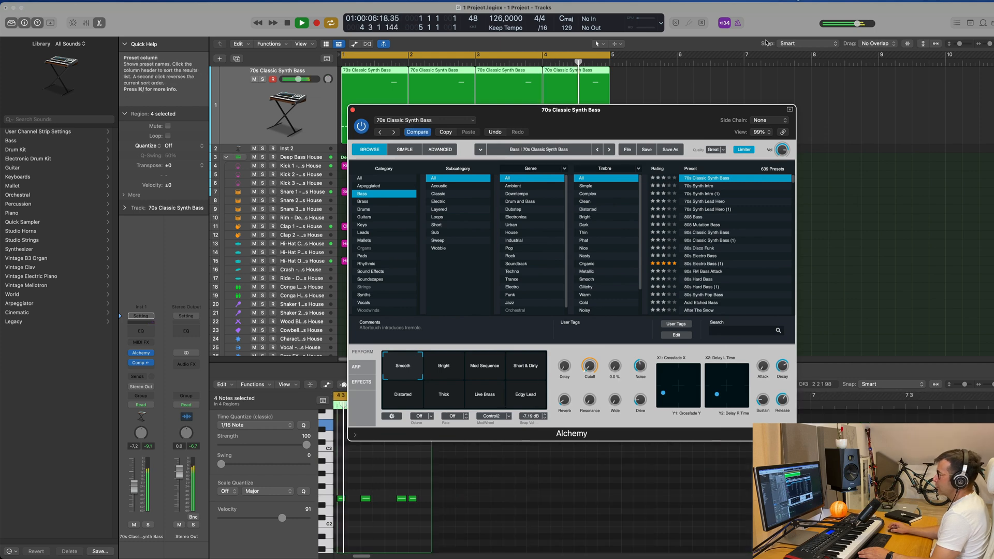
{"action": "left_click_drag", "start_coordinate": [626, 126], "coordinate": [704, 88]}
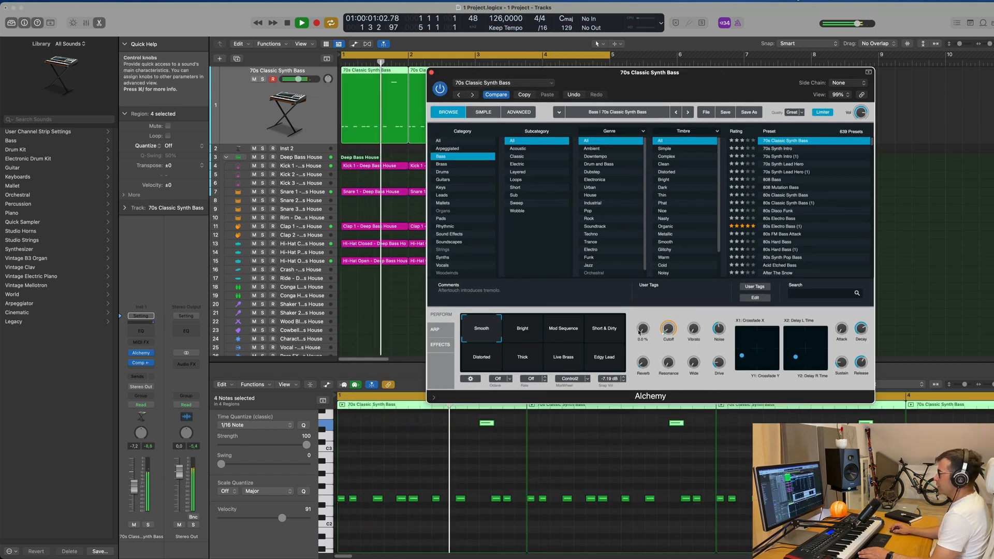
Set the bass Alchemy's Wide control to 100% and close the synth's window
{"action": "left_click_drag", "start_coordinate": [642, 336], "coordinate": [642, 327]}
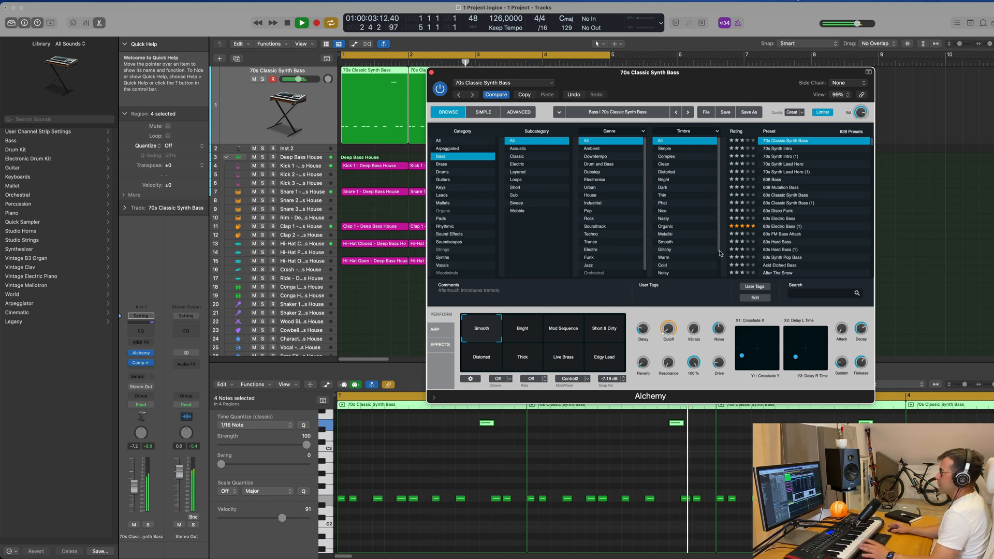
{"action": "left_click_drag", "start_coordinate": [723, 74], "coordinate": [715, 79]}
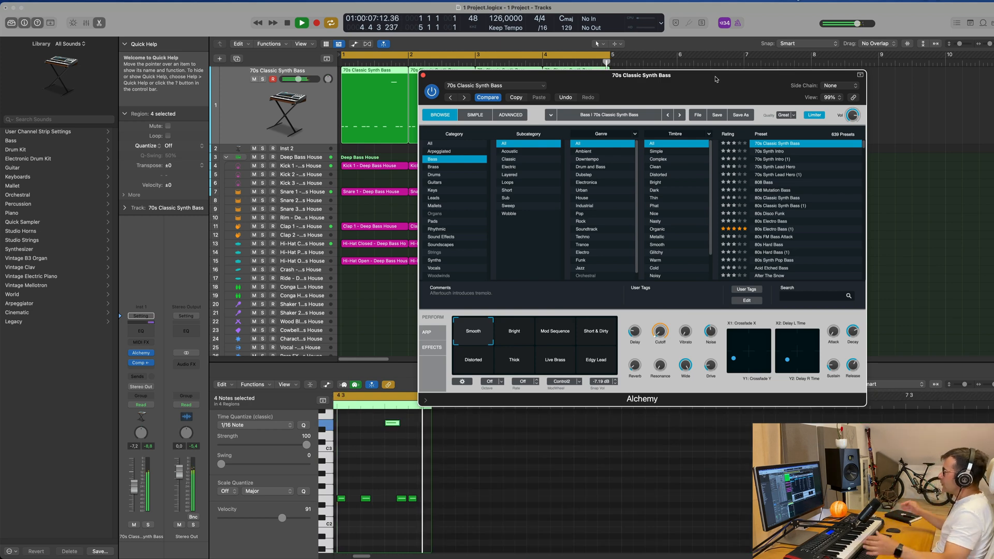
{"action": "left_click_drag", "start_coordinate": [715, 78], "coordinate": [713, 82]}
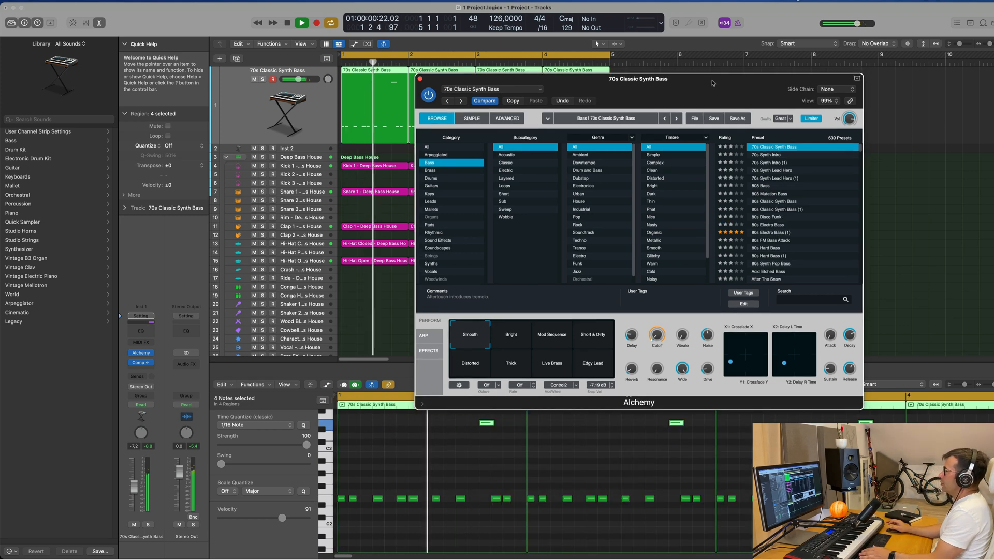
{"action": "left_click", "coordinate": [419, 79]}
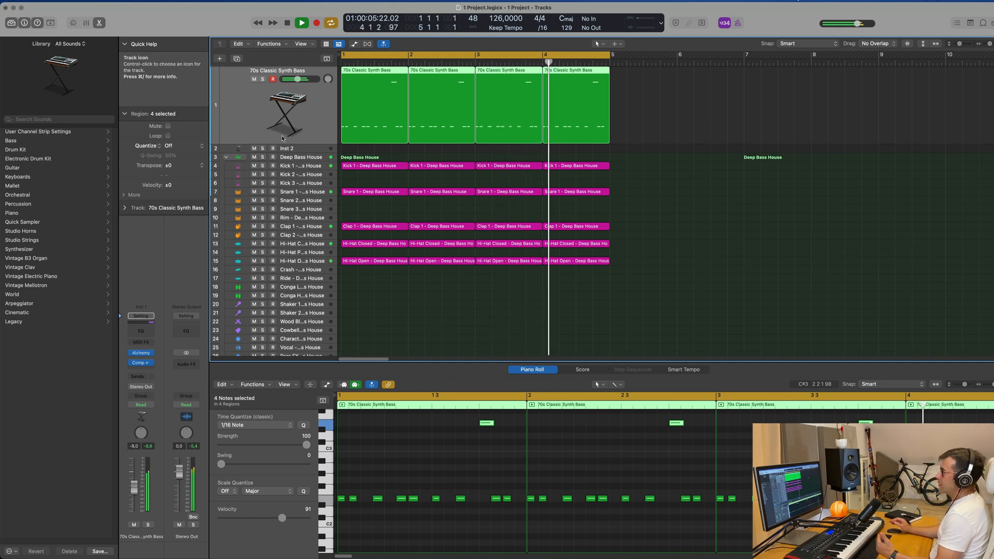
Duplicate the 70s Classic Synth Bass track, copy its first region onto the new track at bar 1, and stop playback
{"action": "left_click", "coordinate": [237, 59]}
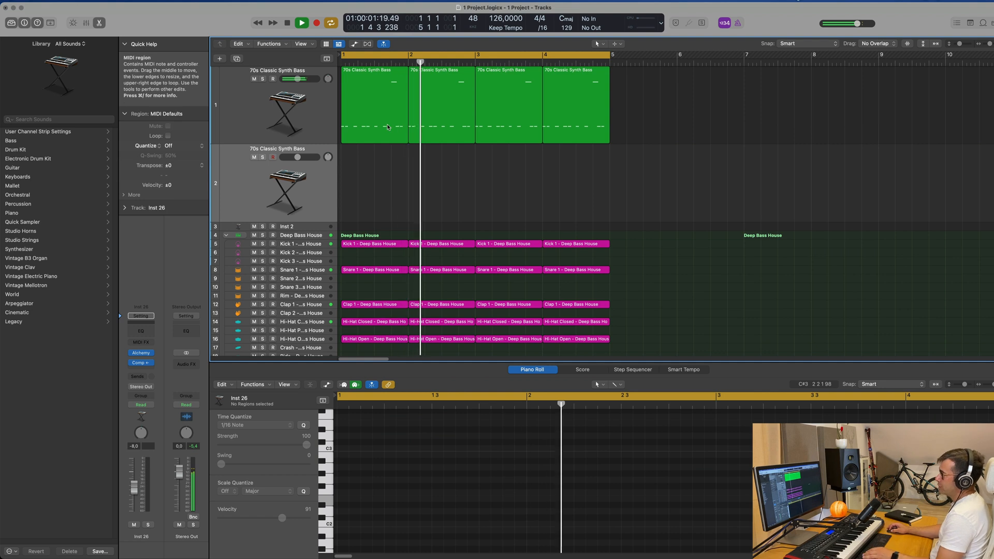
{"action": "left_click", "coordinate": [386, 125]}
{"action": "left_click_drag", "start_coordinate": [379, 143], "coordinate": [379, 182]}
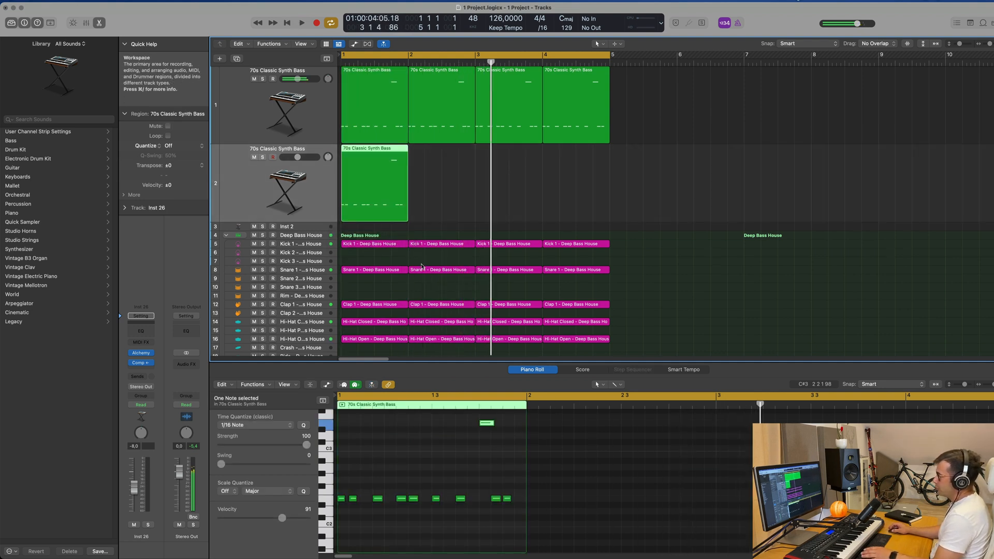
{"action": "key", "text": "space"}
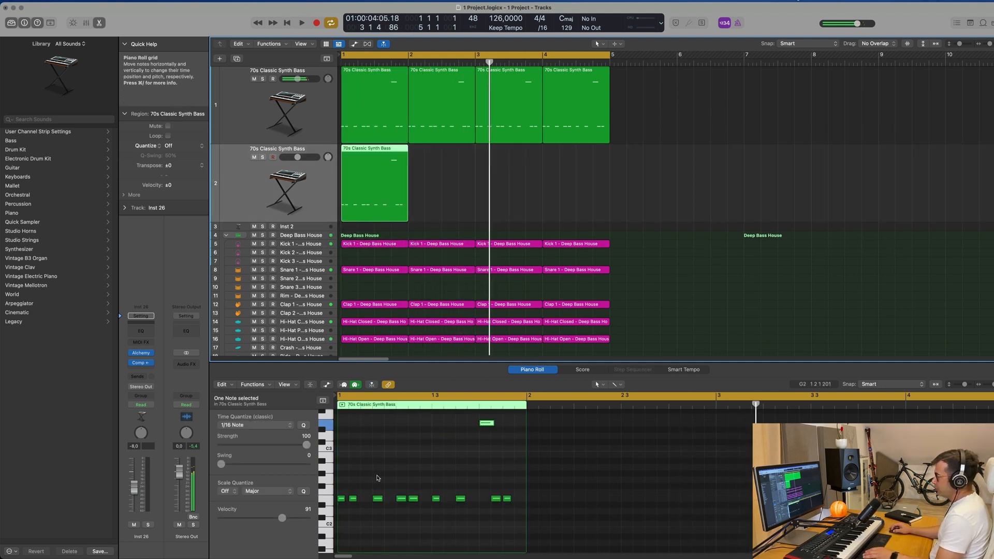
In the copied region, move the high note to the bar's start and reduce the low notes to one slightly lengthened first note
{"action": "left_click", "coordinate": [473, 424]}
{"action": "left_click_drag", "start_coordinate": [485, 426], "coordinate": [345, 426]}
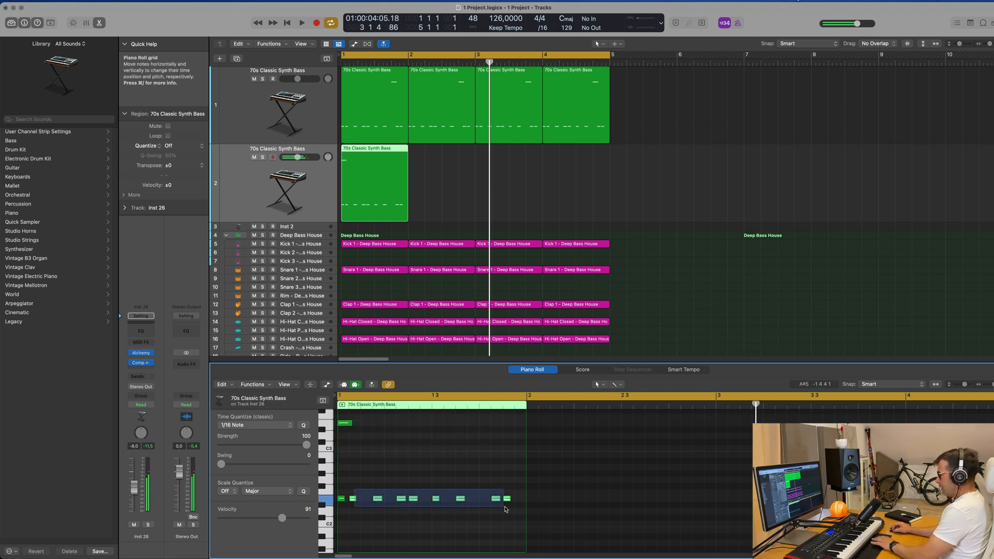
{"action": "left_click_drag", "start_coordinate": [505, 506], "coordinate": [505, 507]}
{"action": "key", "text": "Delete"}
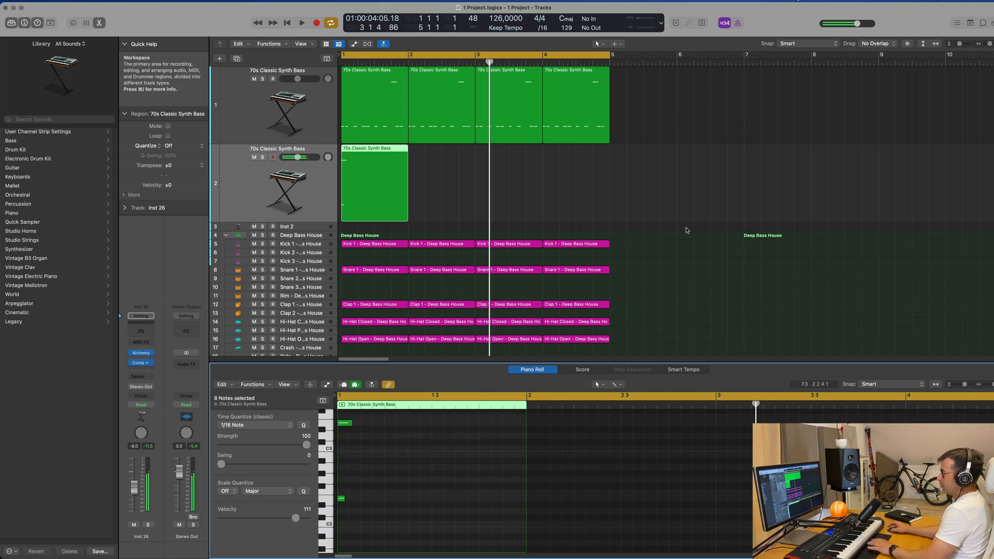
{"action": "left_click", "coordinate": [346, 500]}
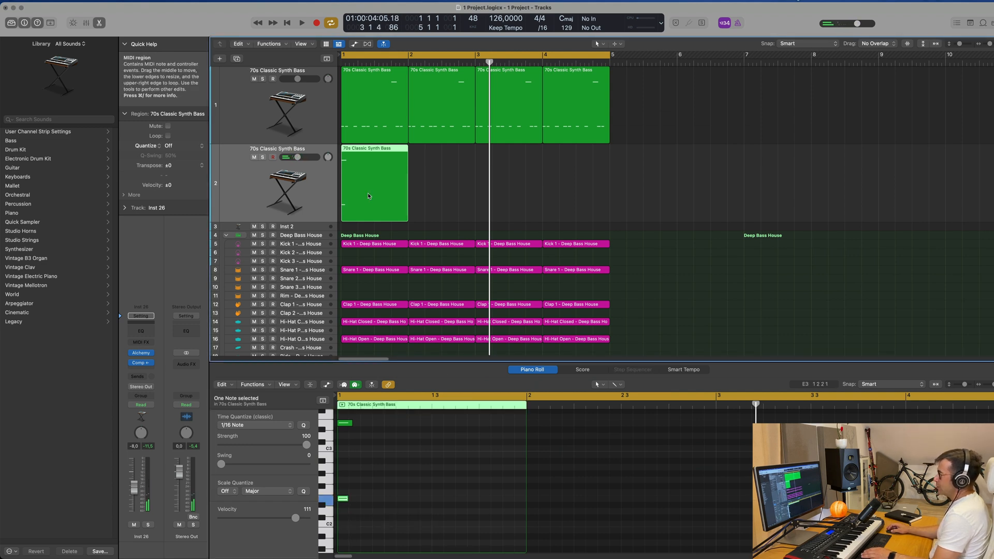
Copy both notes to beat 3 and repeat the region three times so the new track fills four bars
{"action": "left_click_drag", "start_coordinate": [373, 419], "coordinate": [437, 500]}
{"action": "key", "text": "space"}
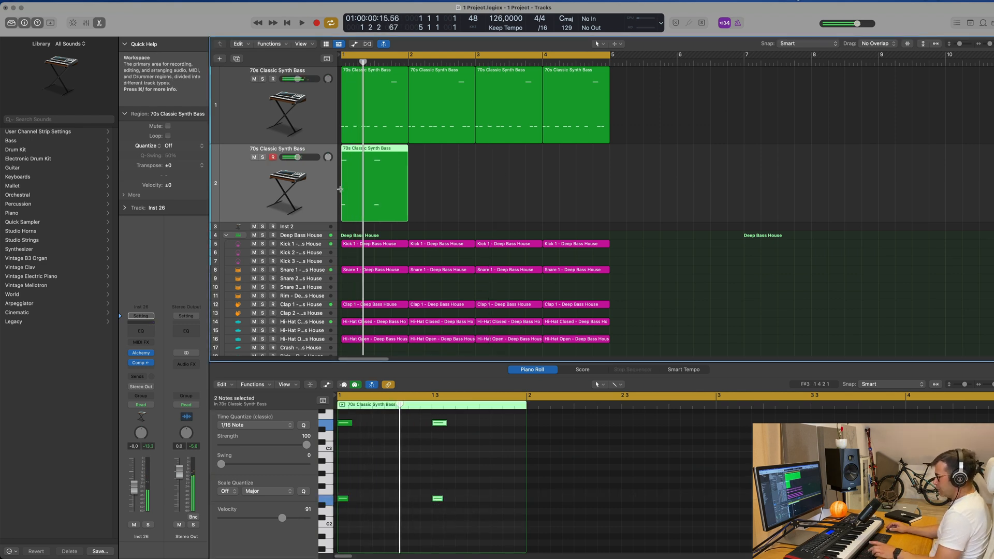
{"action": "key", "text": "super+r"}
{"action": "key", "text": "super+r"}
{"action": "key", "text": "super+r"}
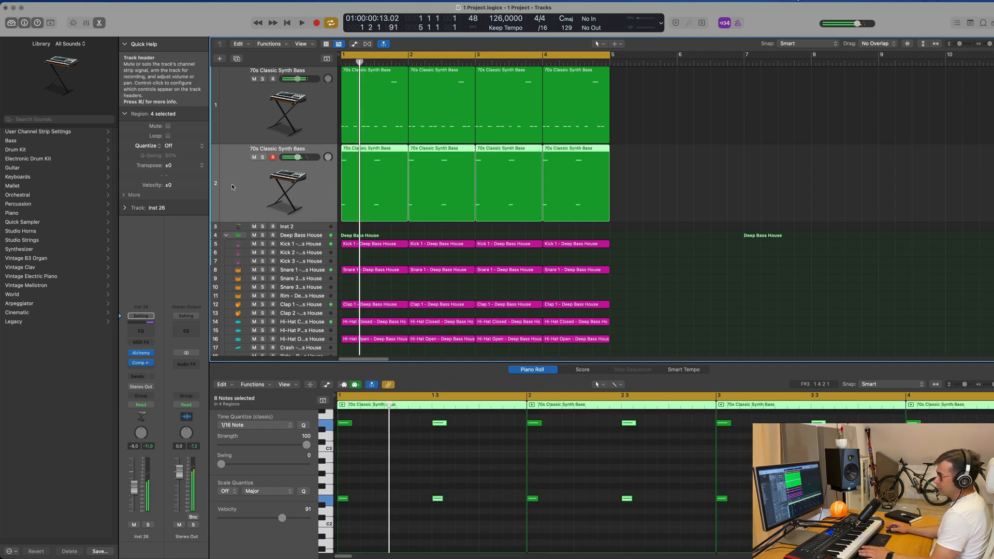
{"action": "key", "text": "space"}
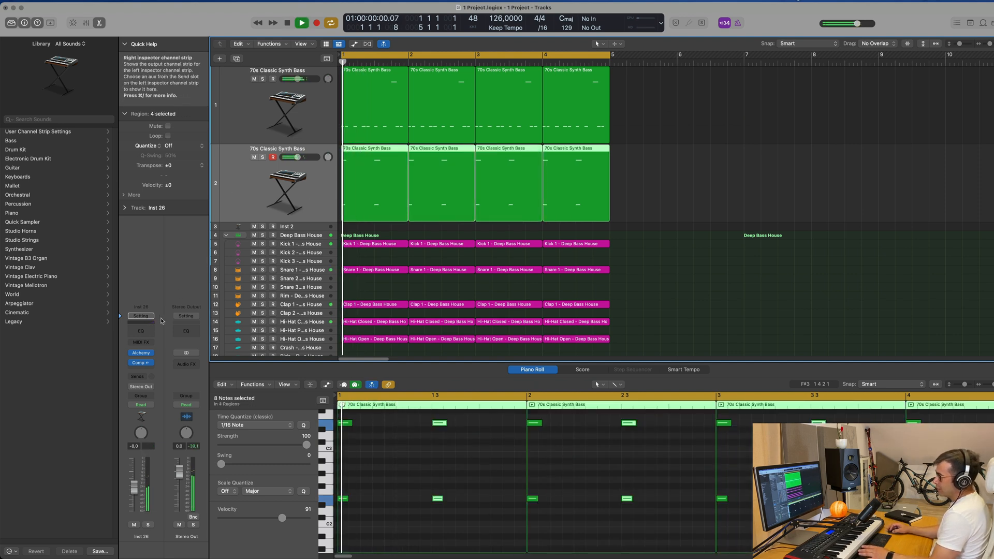
Open Alchemy on the new track and load the Bell Keys preset from the Keys category
{"action": "left_click", "coordinate": [145, 354]}
{"action": "left_click_drag", "start_coordinate": [583, 112], "coordinate": [605, 118]}
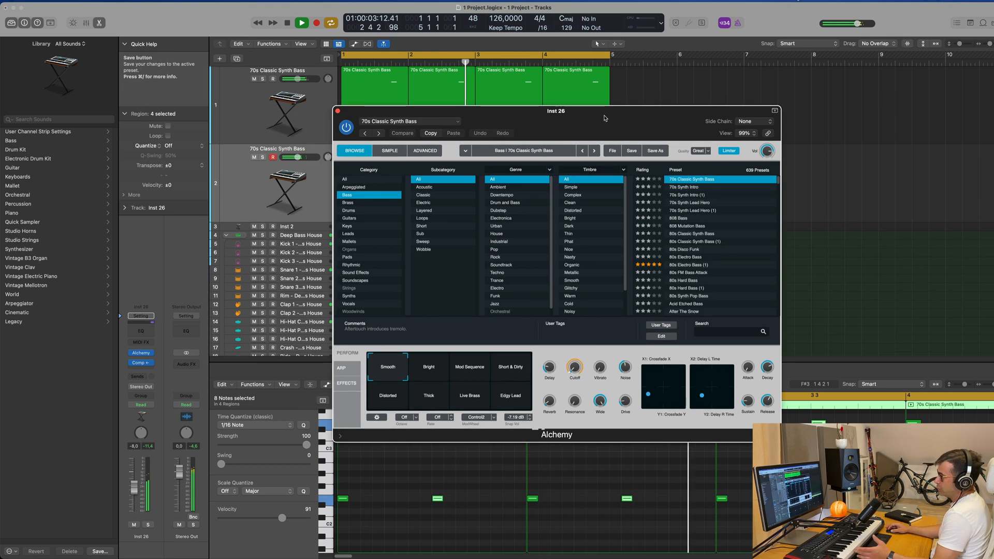
{"action": "left_click", "coordinate": [347, 227]}
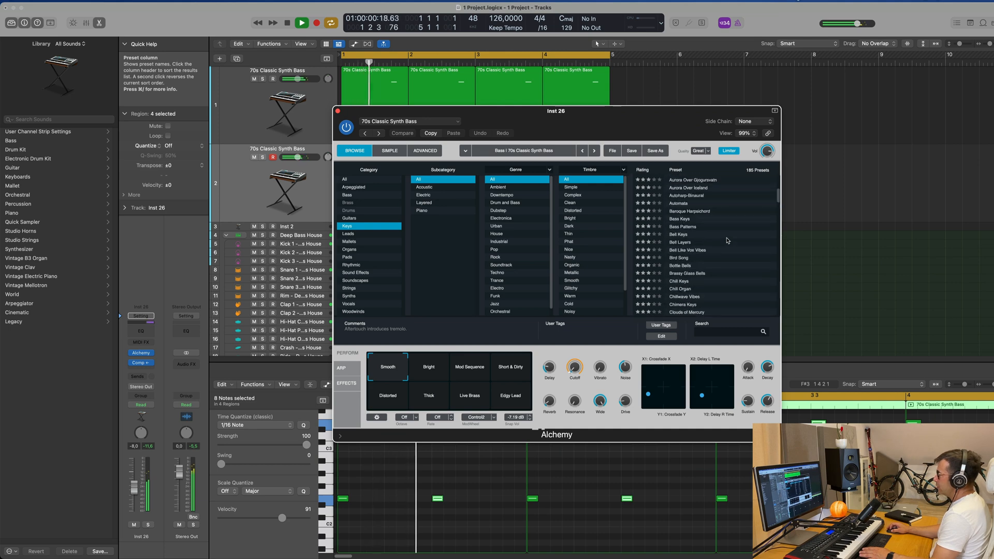
{"action": "left_click", "coordinate": [678, 234]}
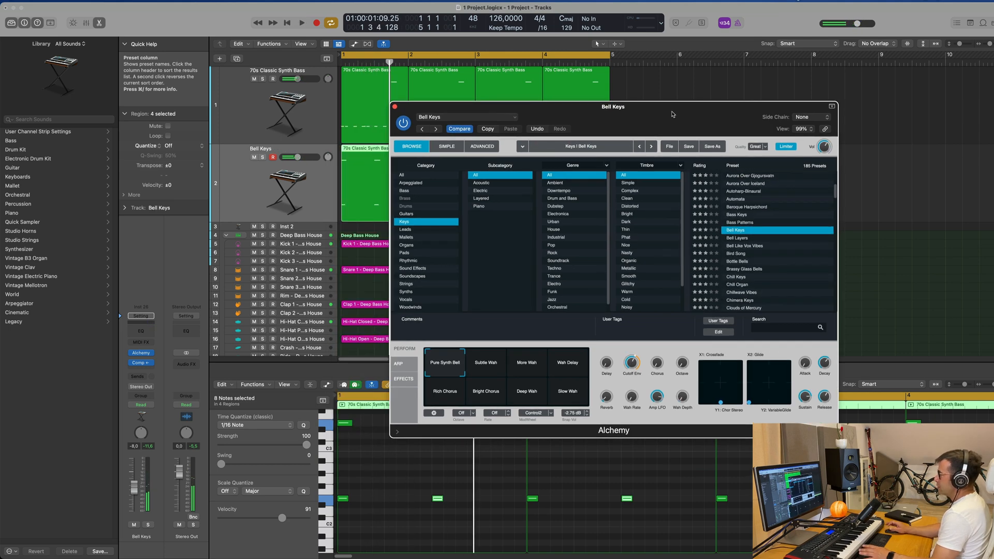
{"action": "key", "text": "space"}
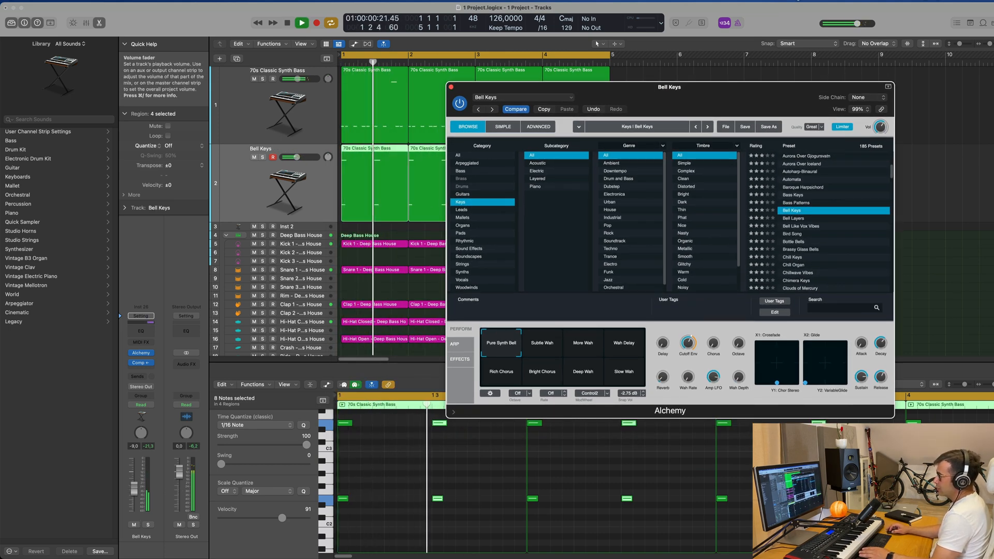
Lower the Bell Keys track's volume to -9.0 dB and audition the preset's More Wah variation
{"action": "left_click_drag", "start_coordinate": [134, 487], "coordinate": [134, 489]}
{"action": "key", "text": "space"}
{"action": "key", "text": "space"}
{"action": "key", "text": "space"}
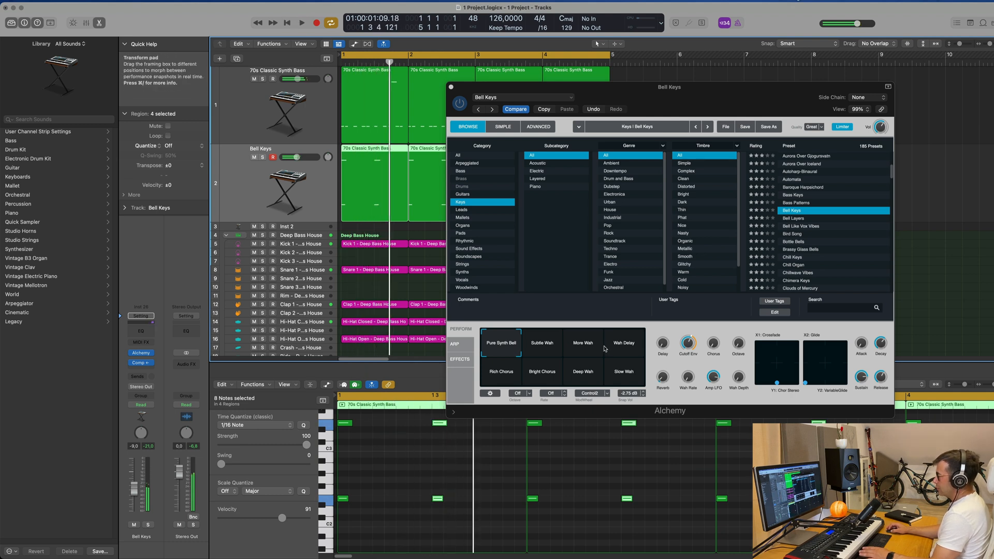
{"action": "left_click", "coordinate": [582, 346]}
{"action": "key", "text": "space"}
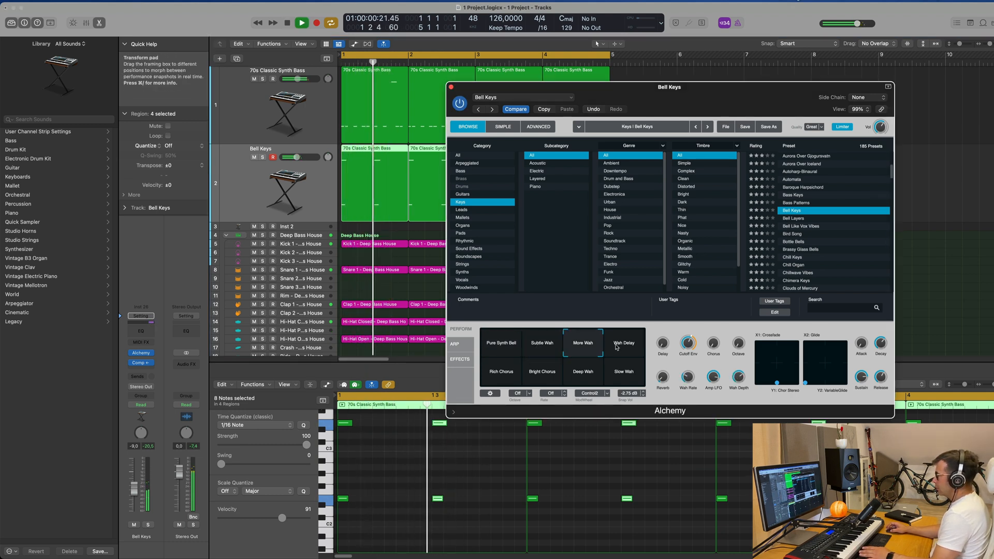
Try the Bell Layers and Bird Song presets and load Bottle Bells with the loop playing
{"action": "left_click", "coordinate": [798, 220]}
{"action": "key", "text": "space"}
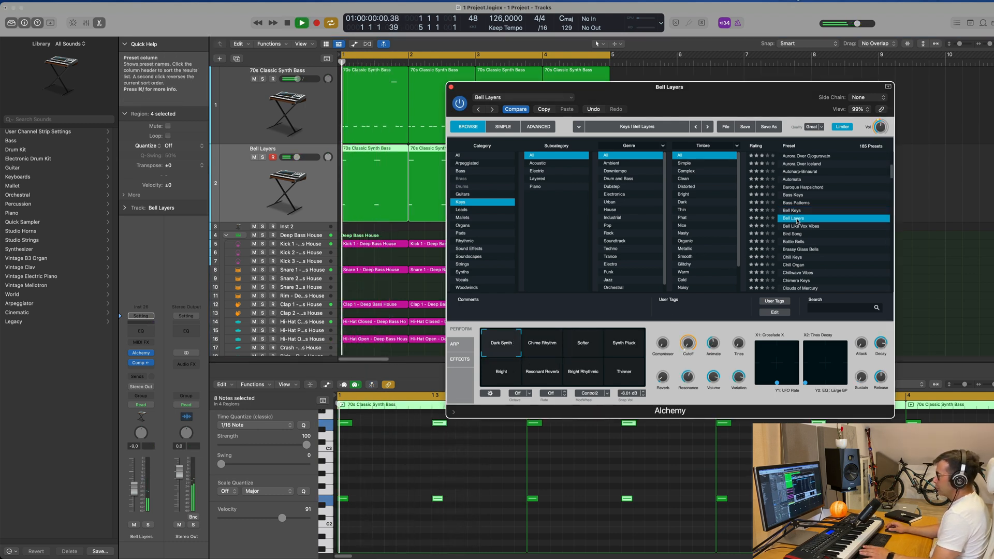
{"action": "left_click", "coordinate": [798, 234]}
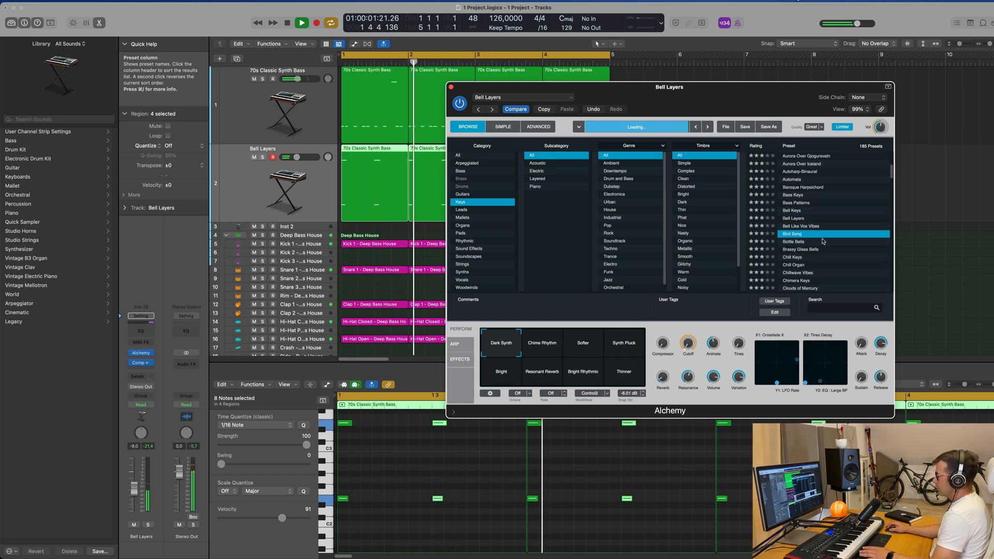
{"action": "key", "text": "space"}
{"action": "left_click", "coordinate": [794, 241]}
{"action": "key", "text": "space"}
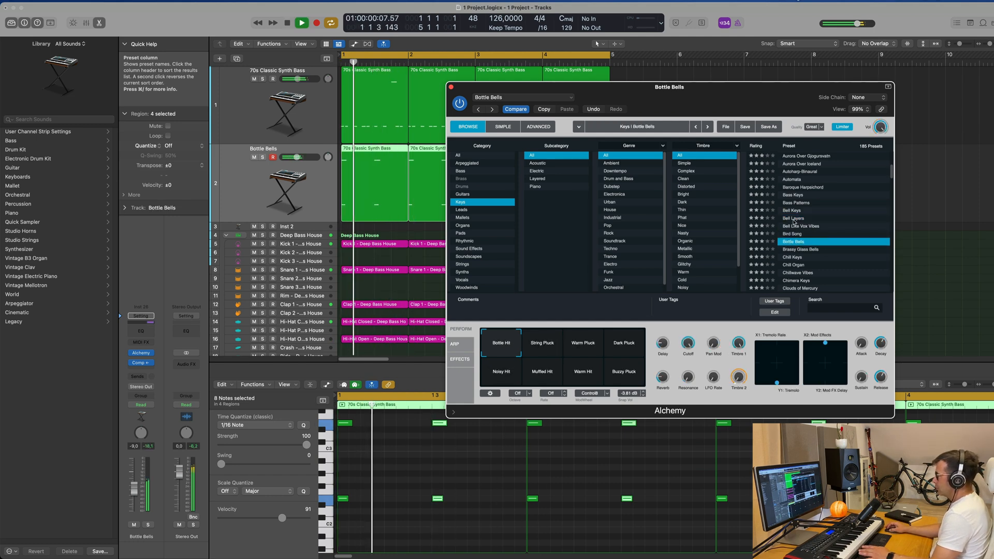
Delete the beat-3 notes from the first three bars of the Bottle Bells track and play the loop
{"action": "left_click_drag", "start_coordinate": [797, 97], "coordinate": [825, 89]}
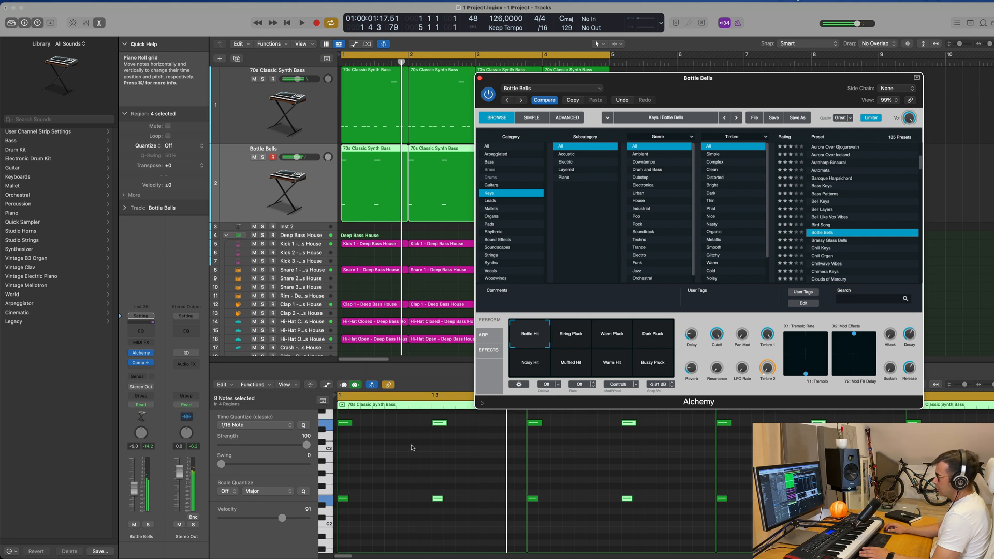
{"action": "left_click_drag", "start_coordinate": [419, 425], "coordinate": [502, 501]}
{"action": "key", "text": "Delete"}
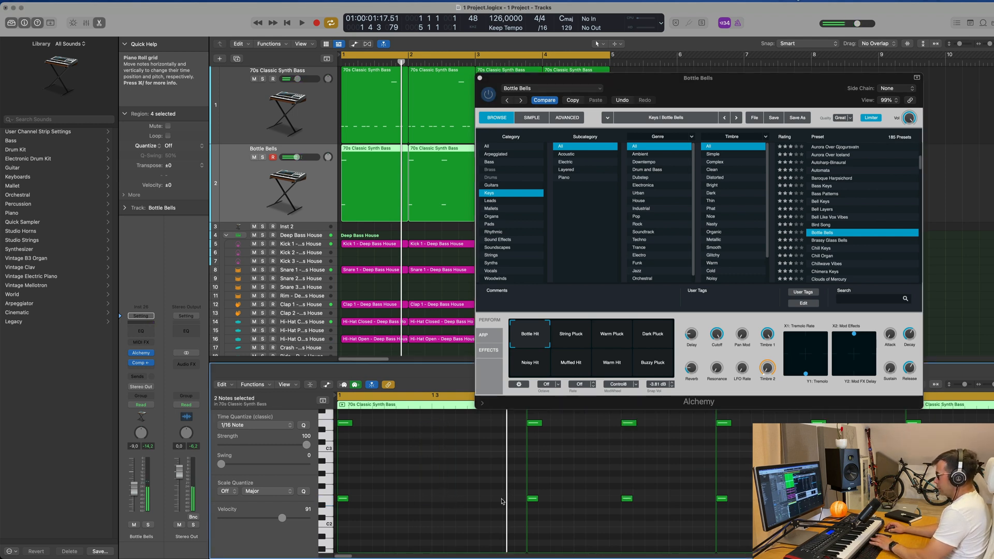
{"action": "left_click_drag", "start_coordinate": [608, 414], "coordinate": [648, 528]}
{"action": "key", "text": "Delete"}
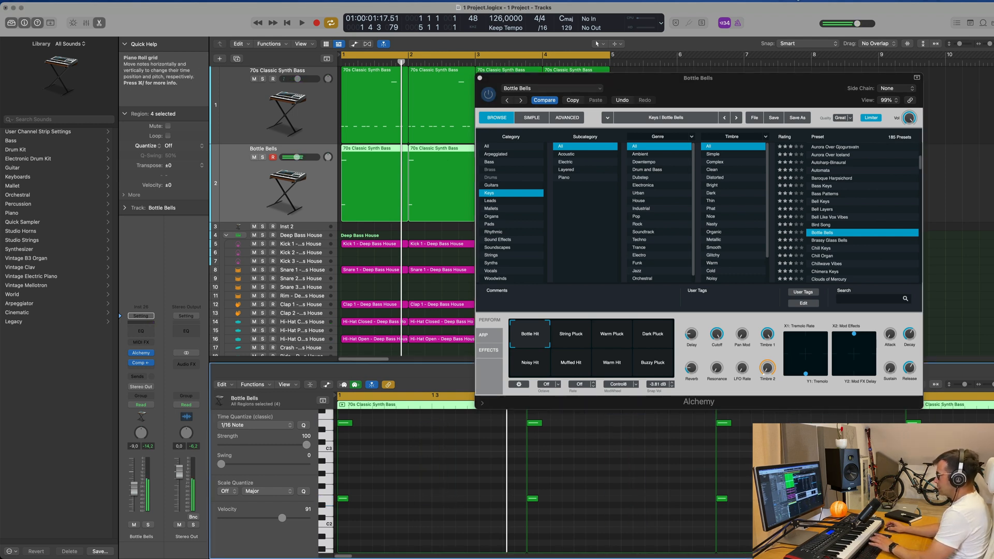
{"action": "key", "text": "space"}
In the bar-4 Bottle Bells region, copy the low beat-3 note up to a higher octave
{"action": "left_click_drag", "start_coordinate": [732, 95], "coordinate": [964, 168]}
{"action": "left_click", "coordinate": [595, 195]}
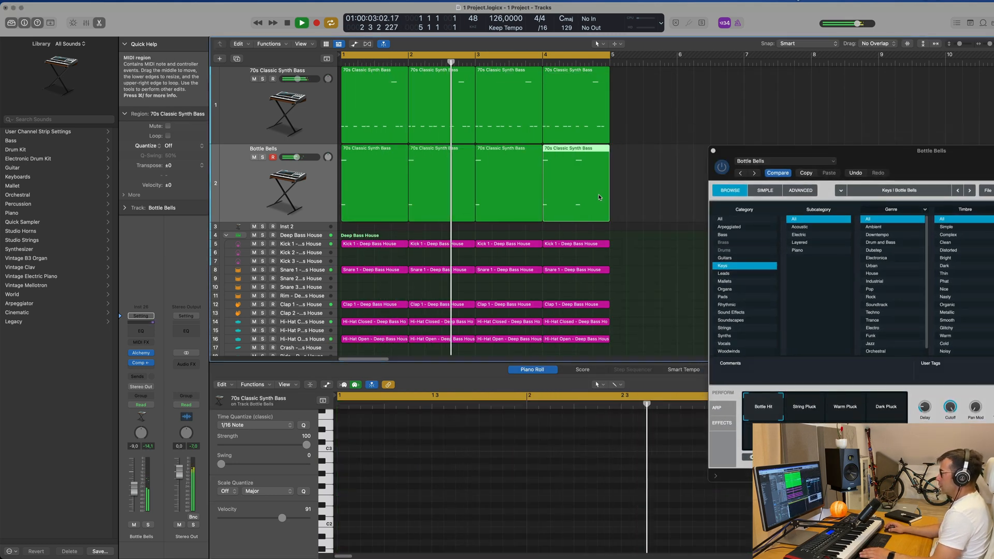
{"action": "left_click_drag", "start_coordinate": [904, 147], "coordinate": [235, 116]}
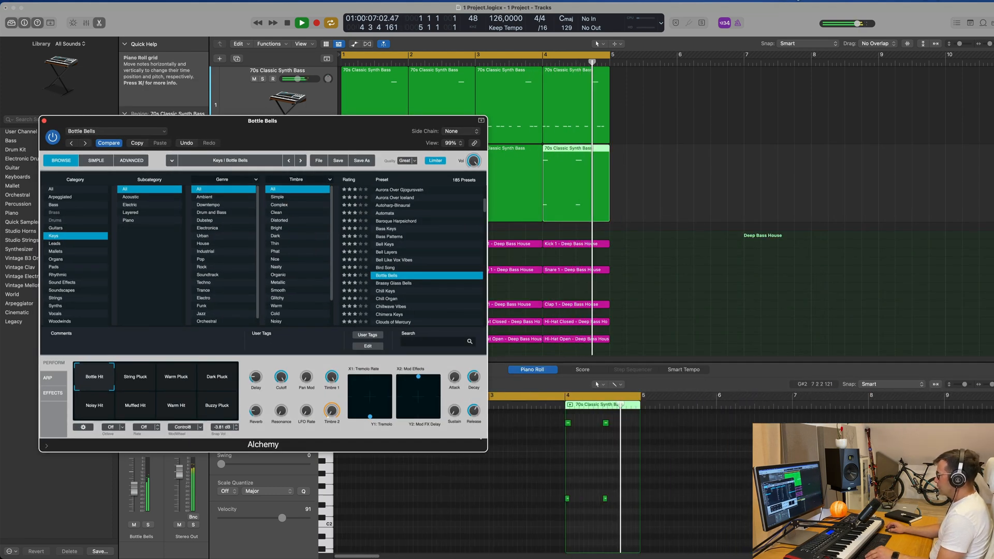
{"action": "scroll", "coordinate": [775, 467], "scroll_direction": "up", "scroll_amount": 3}
{"action": "scroll", "coordinate": [766, 474], "scroll_direction": "up", "scroll_amount": 3}
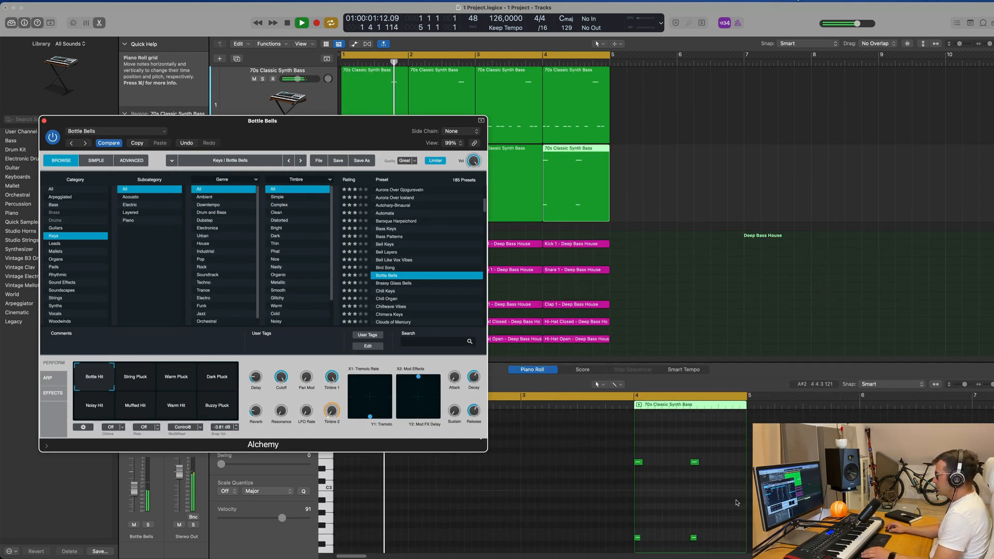
{"action": "left_click", "coordinate": [731, 524]}
{"action": "scroll", "coordinate": [714, 536], "scroll_direction": "up", "scroll_amount": 1}
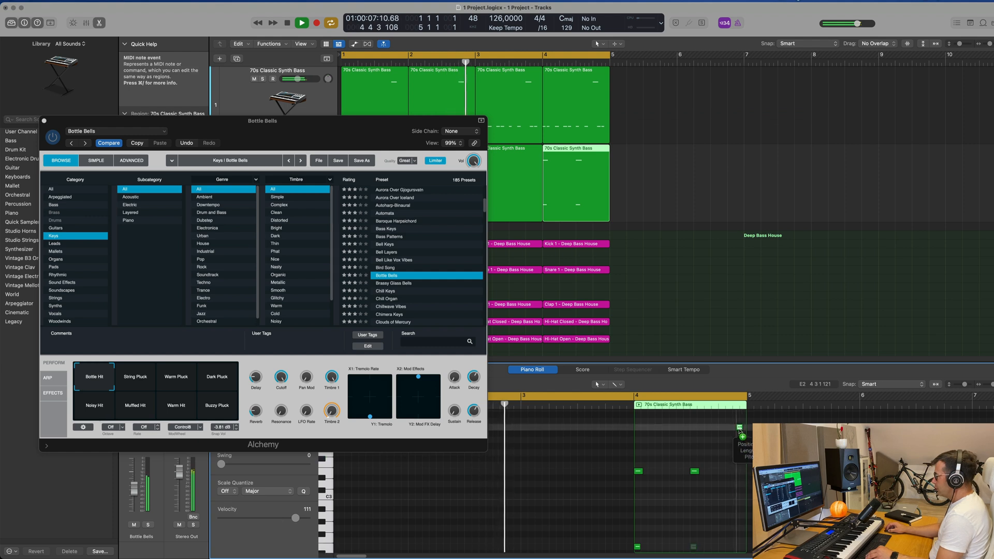
{"action": "left_click_drag", "start_coordinate": [694, 548], "coordinate": [694, 419]}
Delete the lowest beat-3 note from the bar-4 Bottle Bells region and play the loop
{"action": "left_click_drag", "start_coordinate": [230, 121], "coordinate": [694, 210]}
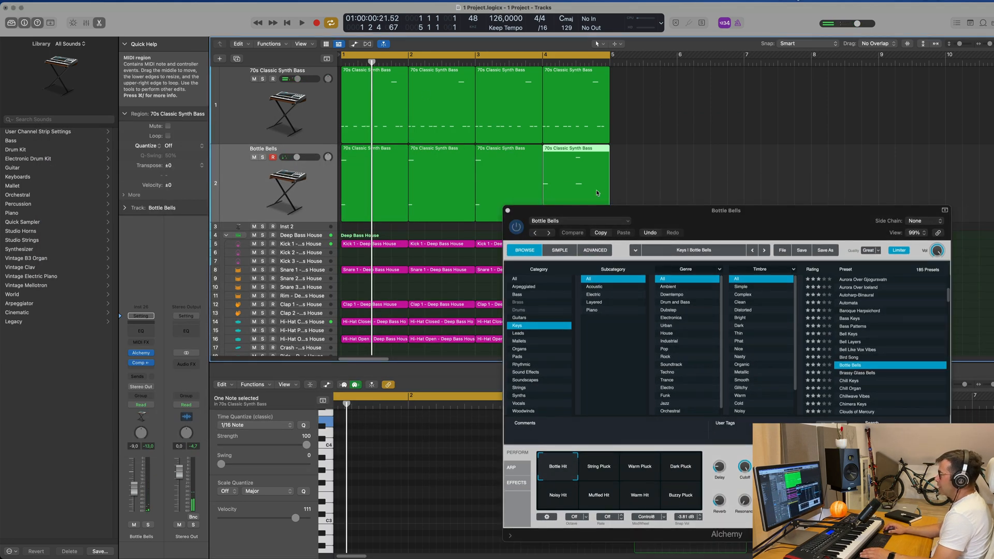
{"action": "left_click_drag", "start_coordinate": [590, 210], "coordinate": [982, 172]}
{"action": "scroll", "coordinate": [719, 440], "scroll_direction": "down", "scroll_amount": 5}
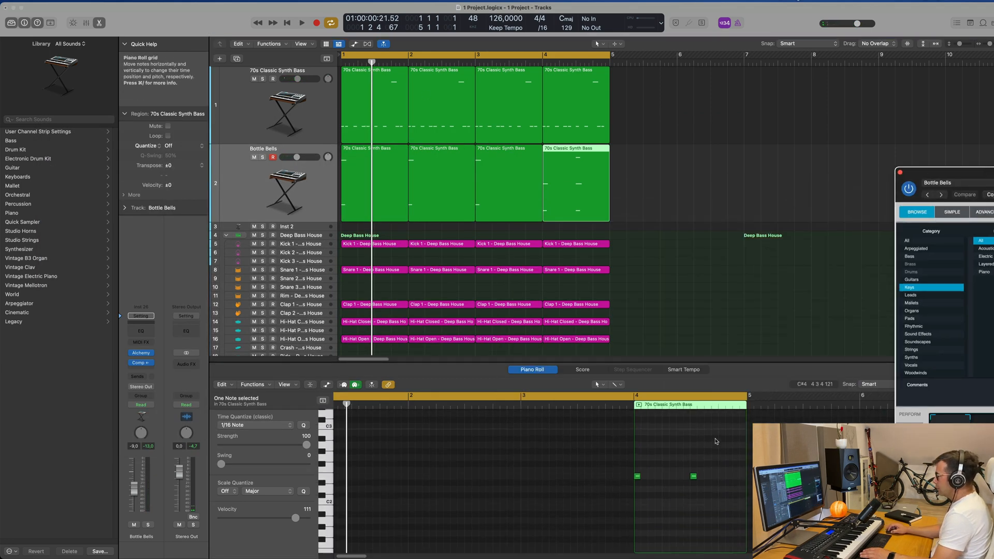
{"action": "left_click", "coordinate": [705, 499]}
{"action": "key", "text": "space"}
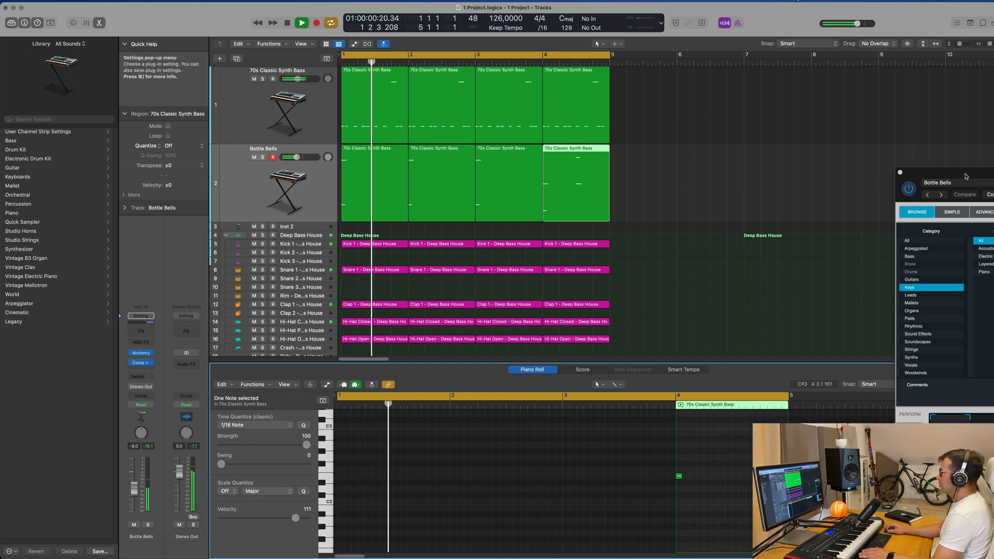
Bring the Bottle Bells synth back into view, audition its String Pluck variation and switch to Warm Pluck
{"action": "left_click_drag", "start_coordinate": [930, 170], "coordinate": [378, 197]}
{"action": "left_click_drag", "start_coordinate": [588, 214], "coordinate": [747, 201]}
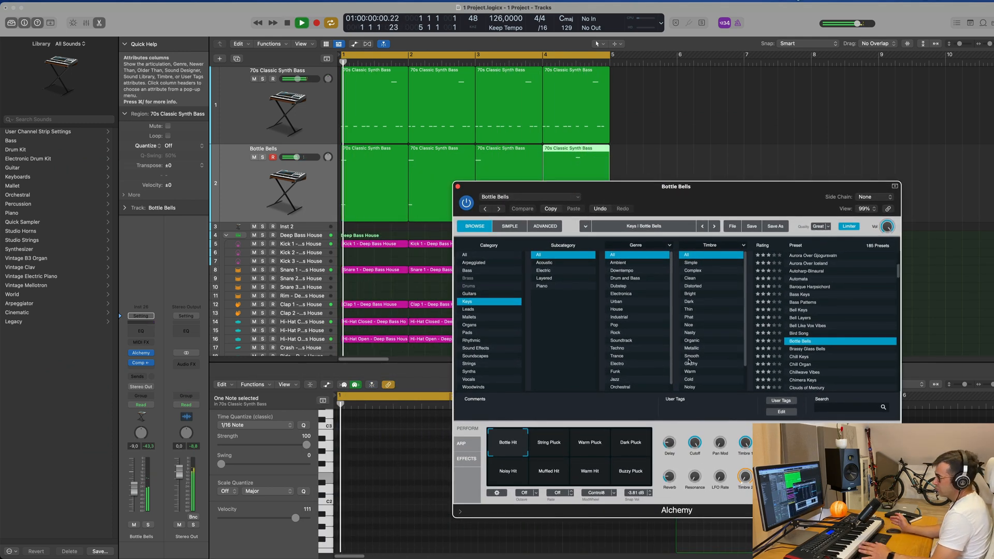
{"action": "left_click", "coordinate": [560, 449]}
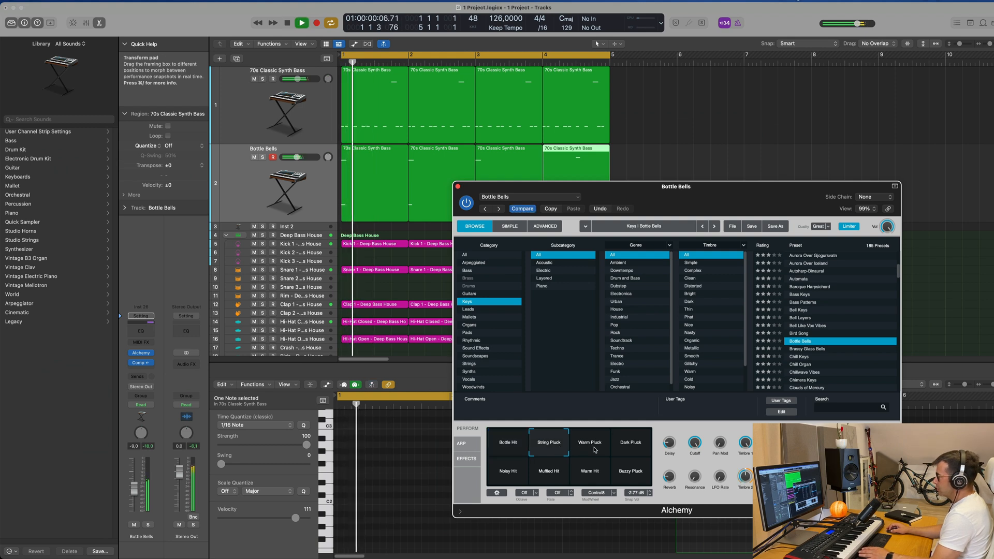
{"action": "left_click", "coordinate": [592, 448]}
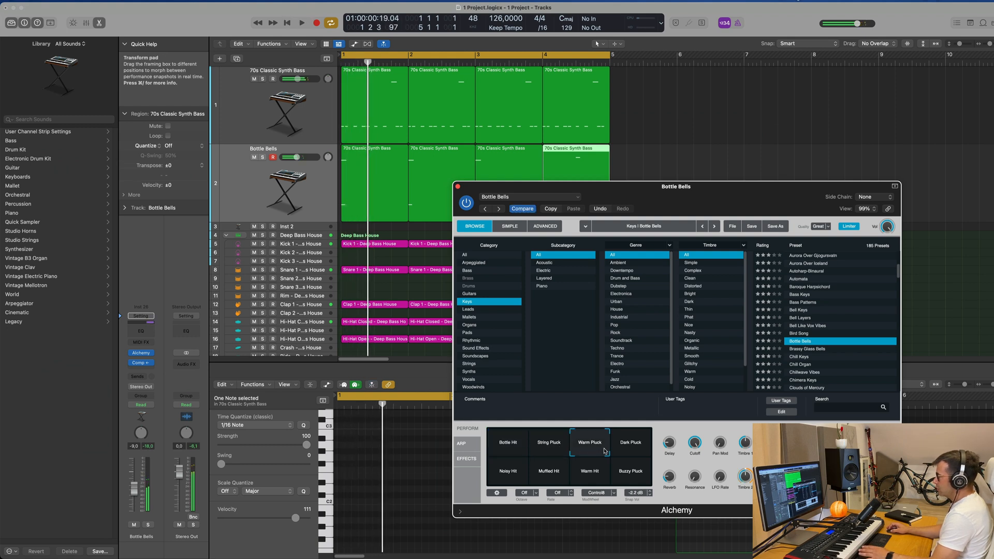
Audition the Dark Pluck and Noisy Hit variations of Bottle Bells, switch to Muffled Hit and raise the track volume to -5.2 dB
{"action": "left_click", "coordinate": [638, 449]}
{"action": "key", "text": "space"}
{"action": "key", "text": "space"}
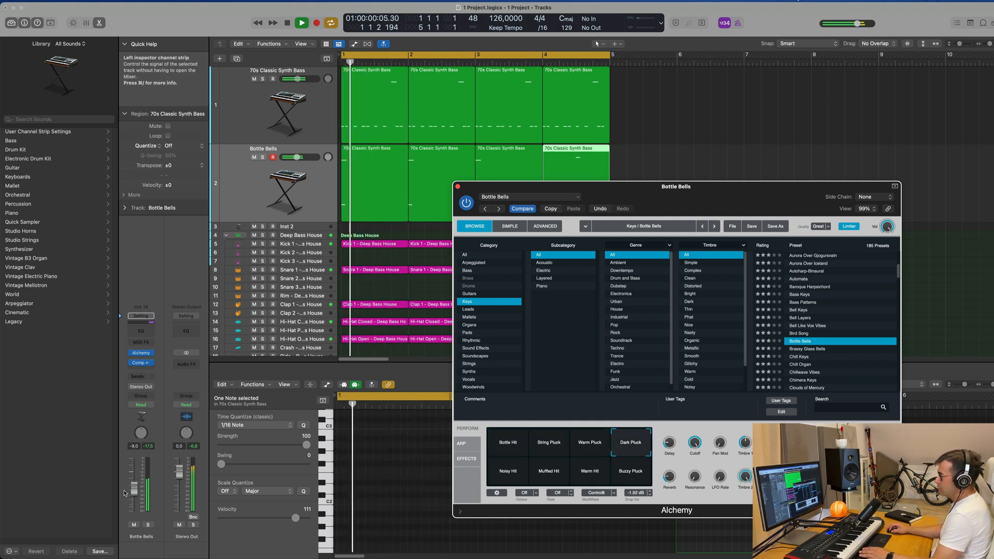
{"action": "left_click_drag", "start_coordinate": [134, 489], "coordinate": [134, 487]}
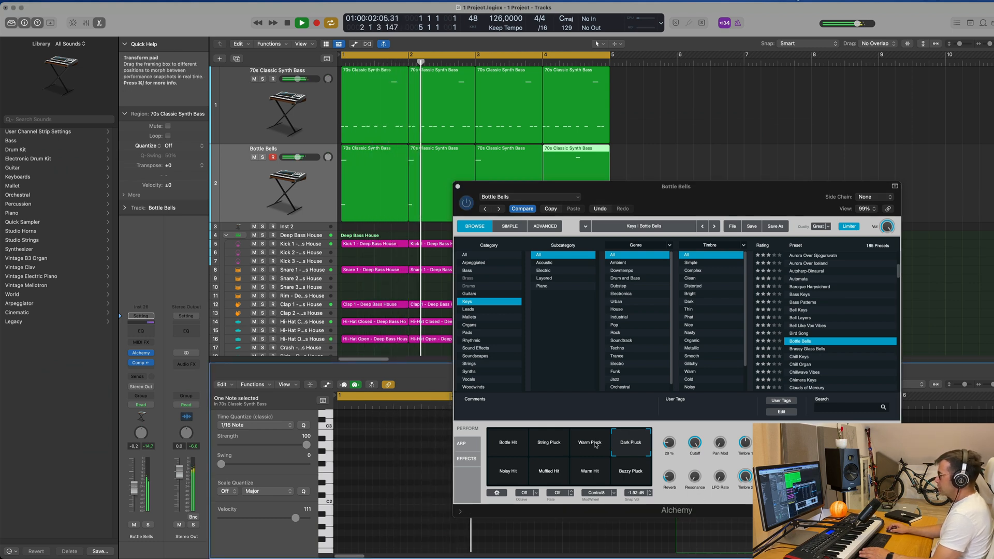
{"action": "left_click", "coordinate": [514, 473]}
{"action": "left_click", "coordinate": [548, 475]}
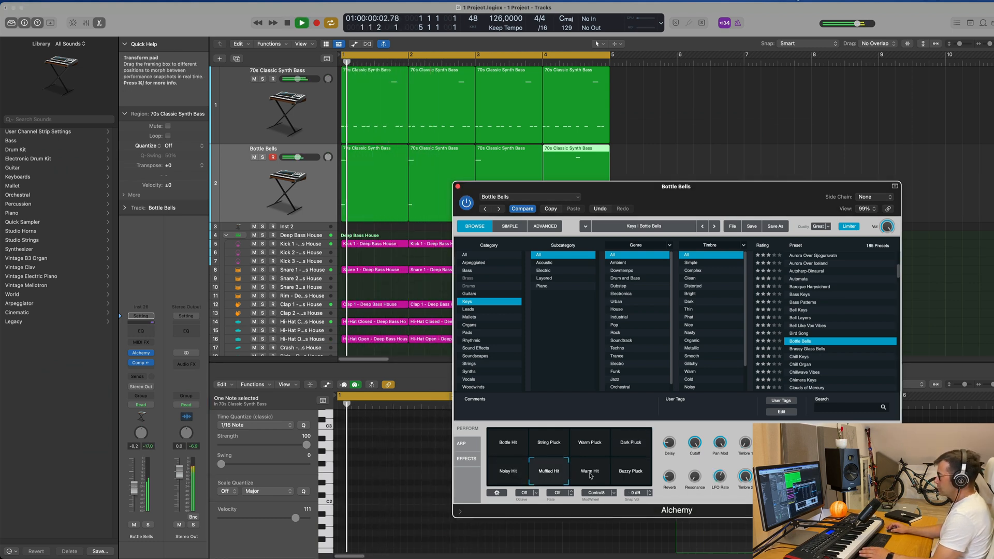
{"action": "key", "text": "space"}
{"action": "key", "text": "space"}
{"action": "left_click_drag", "start_coordinate": [134, 487], "coordinate": [134, 486]}
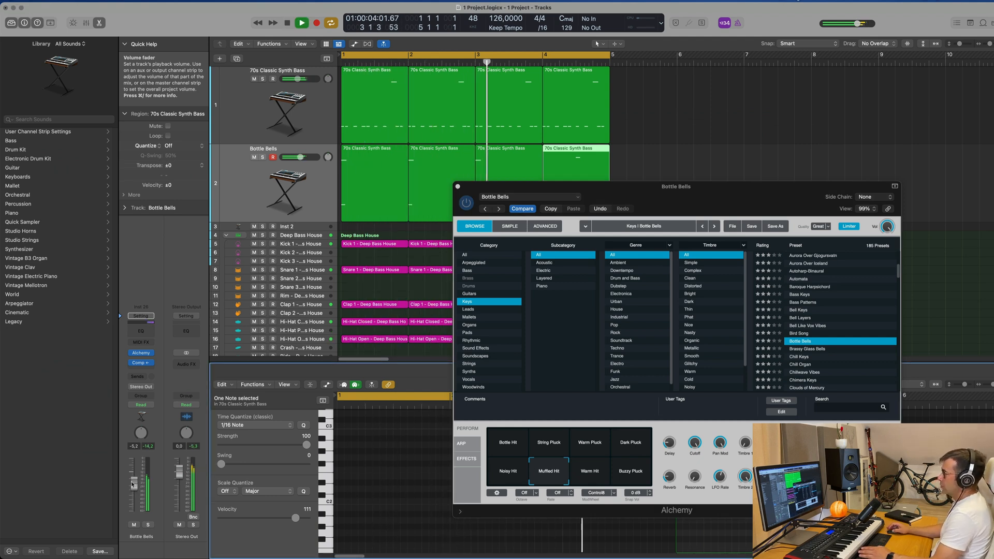
Compare Warm Hit, Buzzy Pluck and Noisy Hit, return to Muffled Hit and set the Bottle Bells volume to -5.1 dB
{"action": "left_click", "coordinate": [599, 478]}
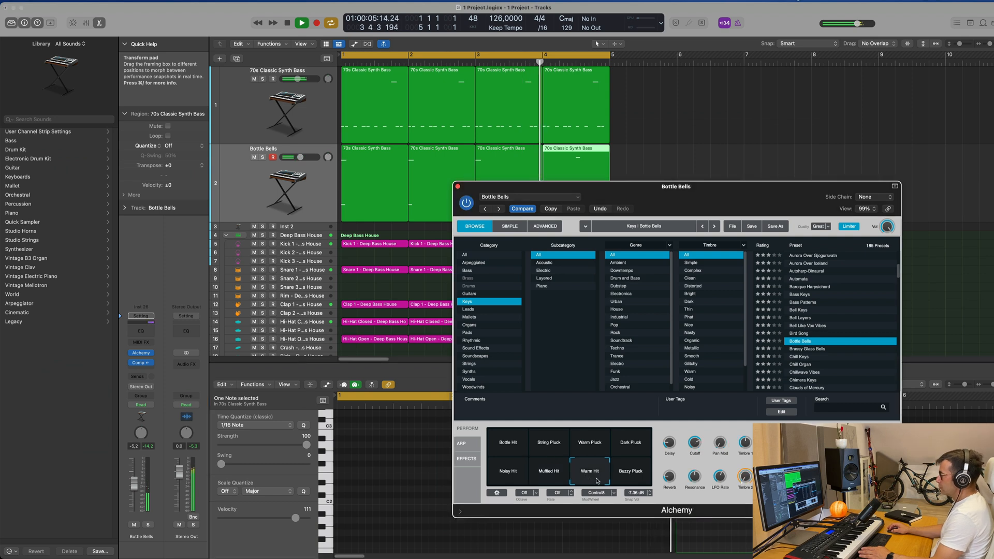
{"action": "left_click", "coordinate": [631, 479]}
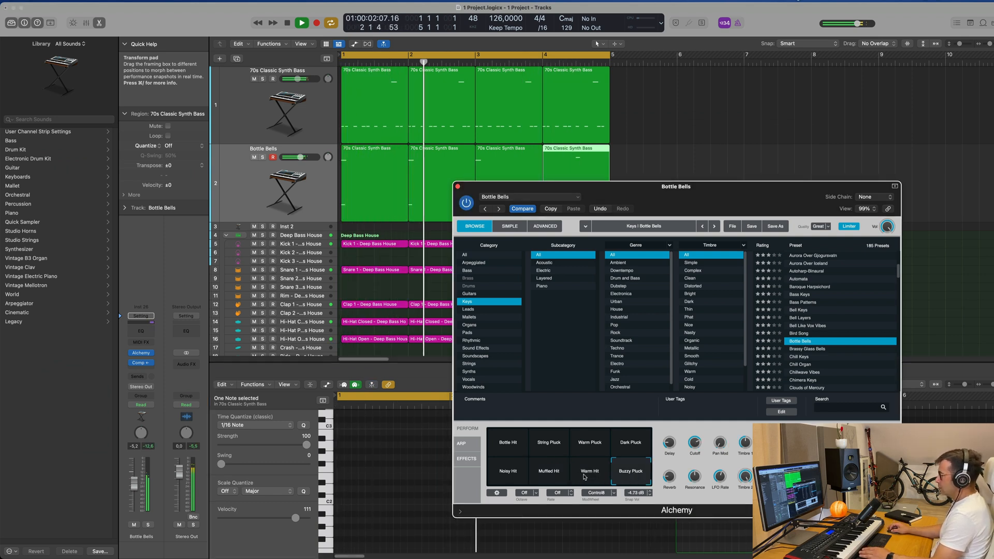
{"action": "left_click", "coordinate": [523, 472]}
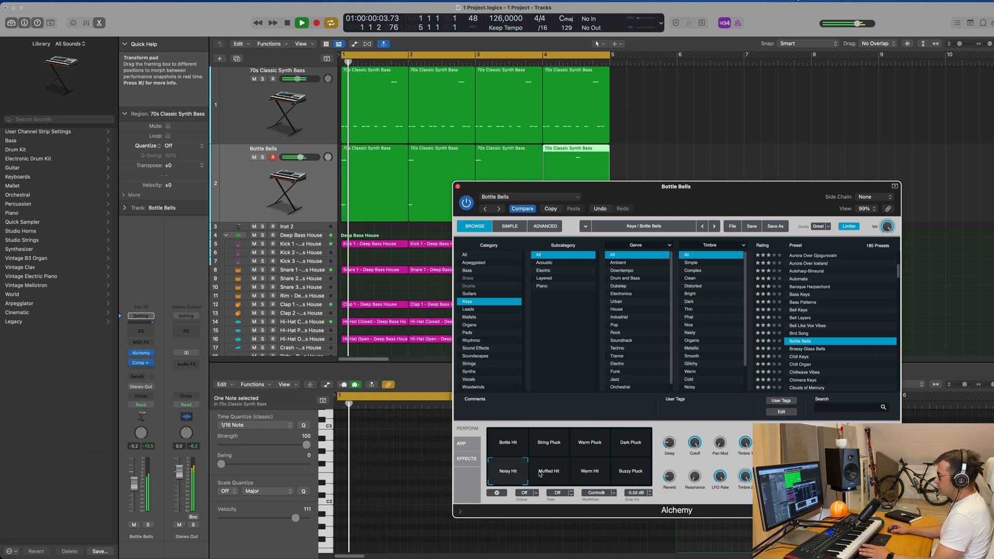
{"action": "left_click", "coordinate": [540, 473]}
{"action": "left_click", "coordinate": [135, 485]}
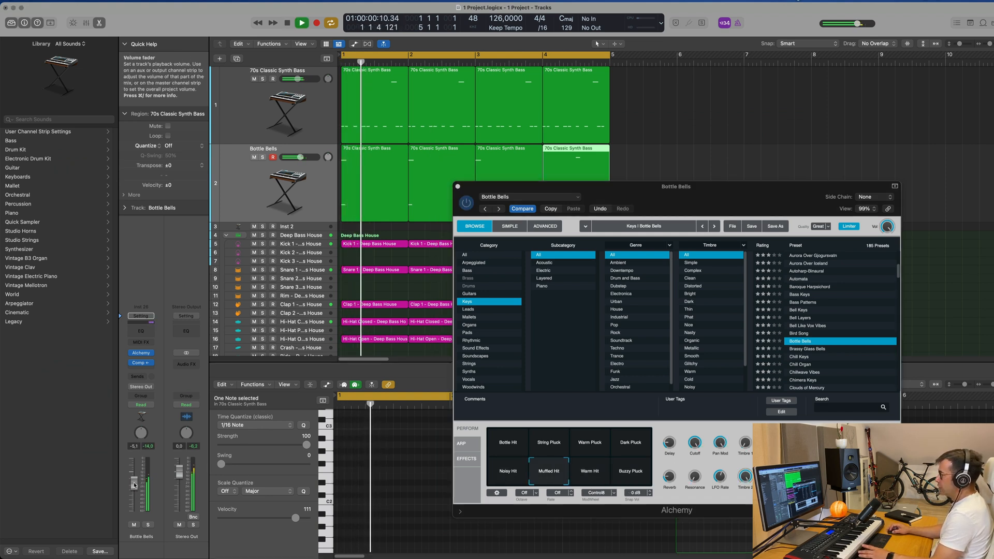
Set the Bottle Bells synth's Delay to 41.3% and Reverb to about 25% while playing the loop, and close the synth
{"action": "left_click", "coordinate": [670, 442]}
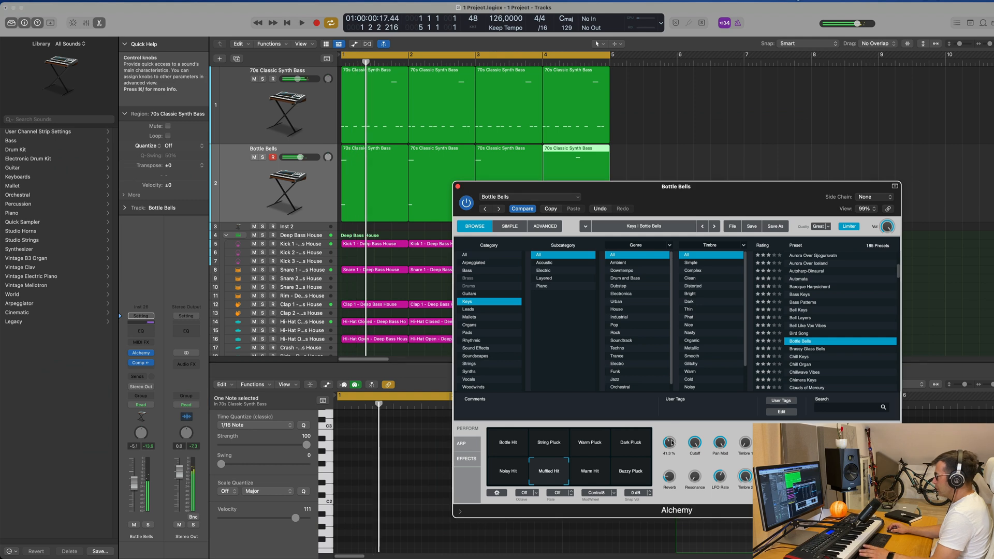
{"action": "key", "text": "space"}
{"action": "key", "text": "space"}
{"action": "key", "text": "space"}
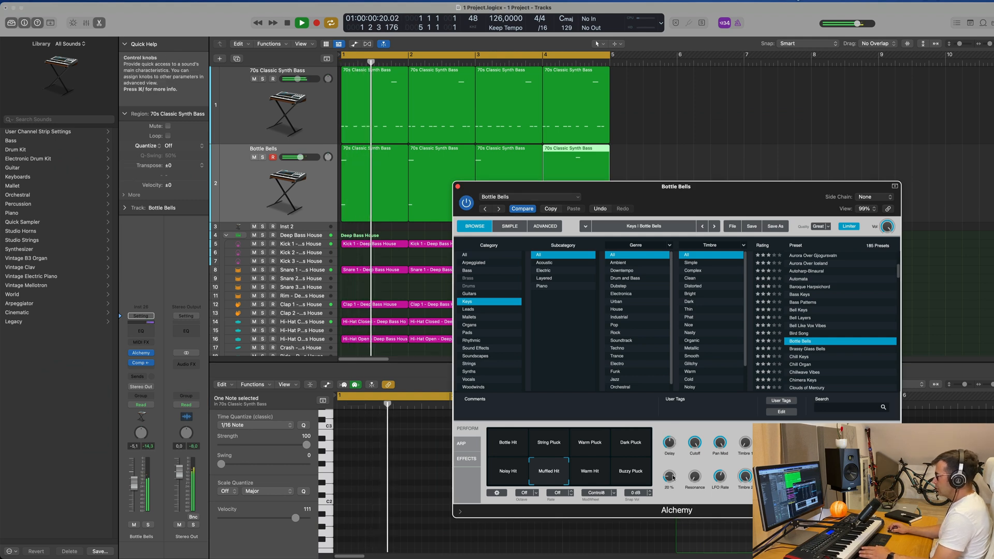
{"action": "left_click_drag", "start_coordinate": [819, 186], "coordinate": [834, 189]}
{"action": "key", "text": "space"}
{"action": "key", "text": "space"}
{"action": "left_click", "coordinate": [130, 489]}
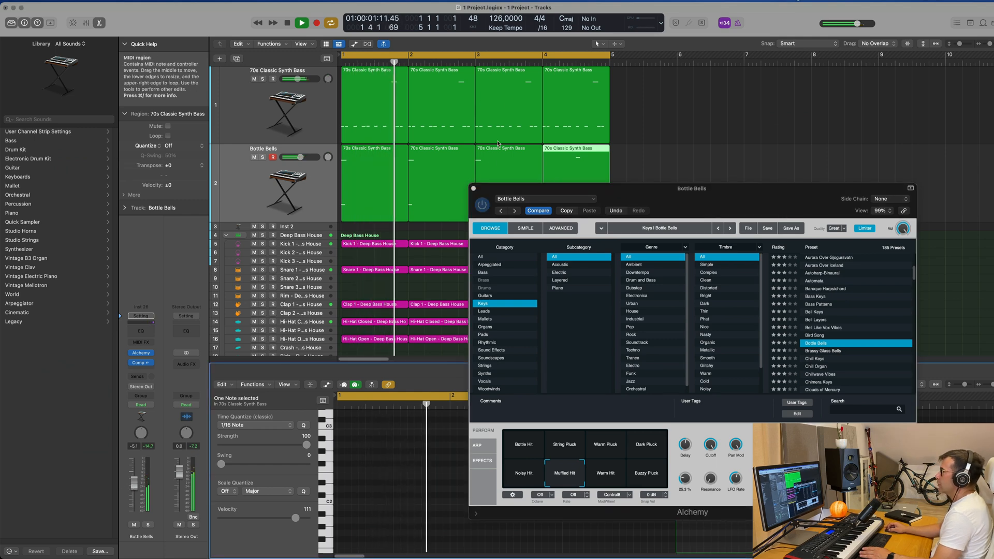
{"action": "left_click", "coordinate": [473, 188]}
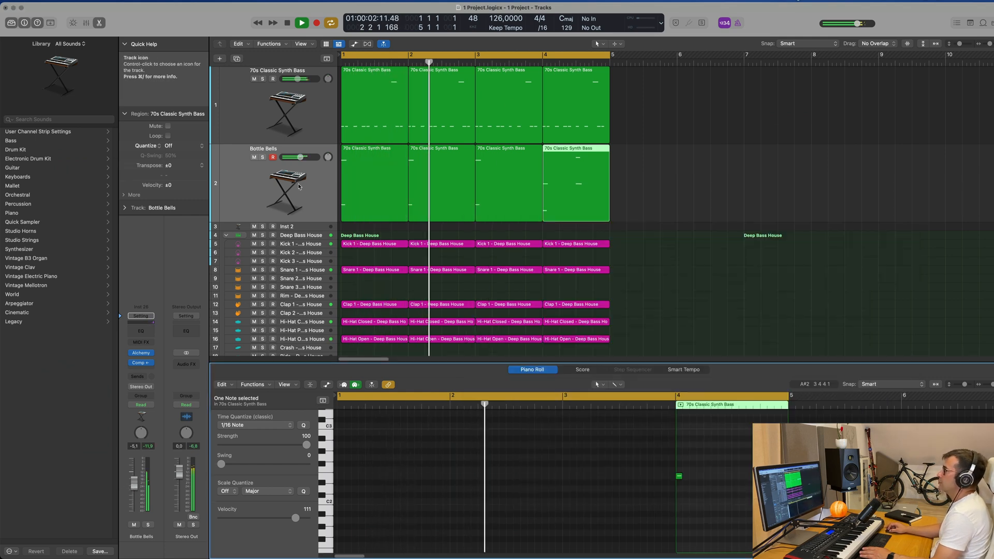
Duplicate the Bottle Bells track with its settings as an empty track below, and check the bar-4 bell notes
{"action": "left_click", "coordinate": [236, 58]}
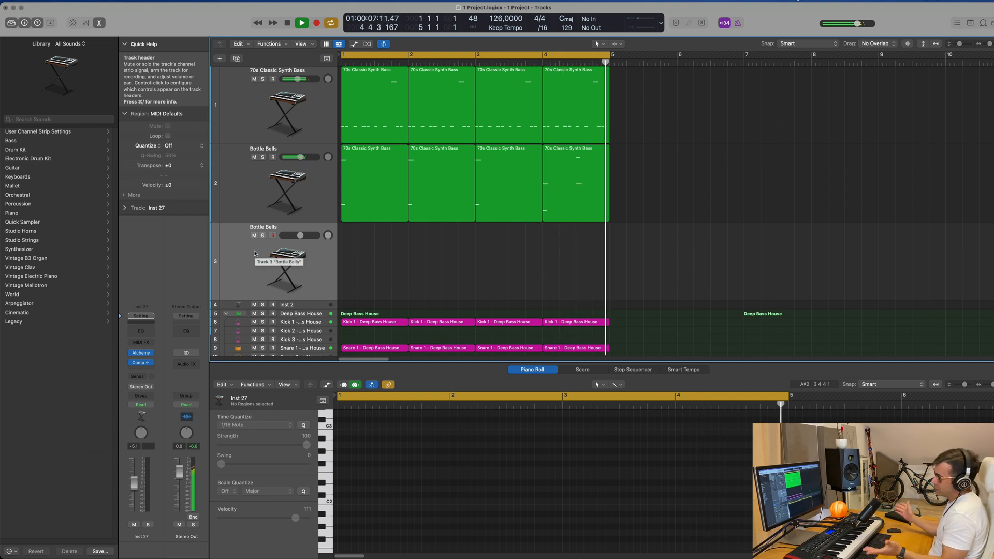
{"action": "left_click", "coordinate": [567, 189]}
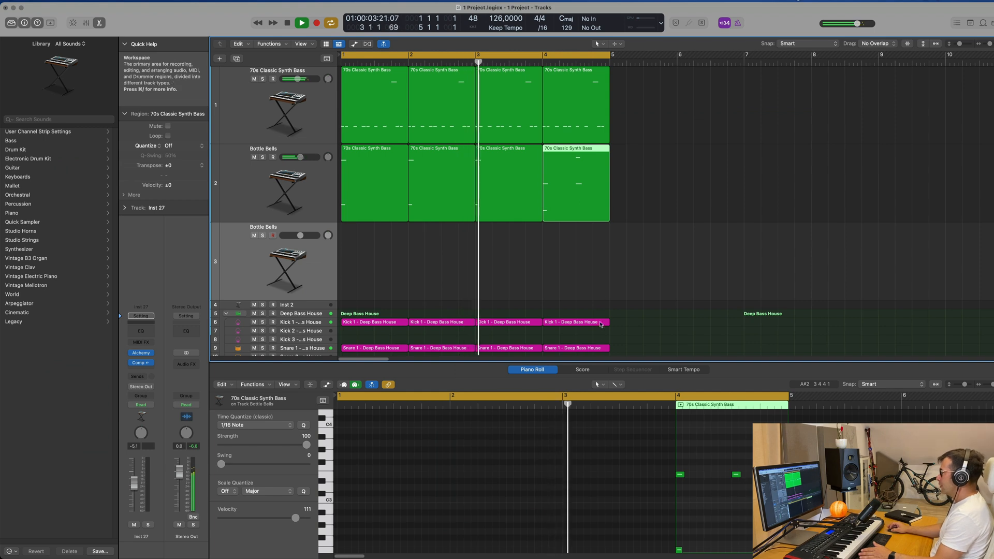
{"action": "scroll", "coordinate": [726, 457], "scroll_direction": "down", "scroll_amount": 2}
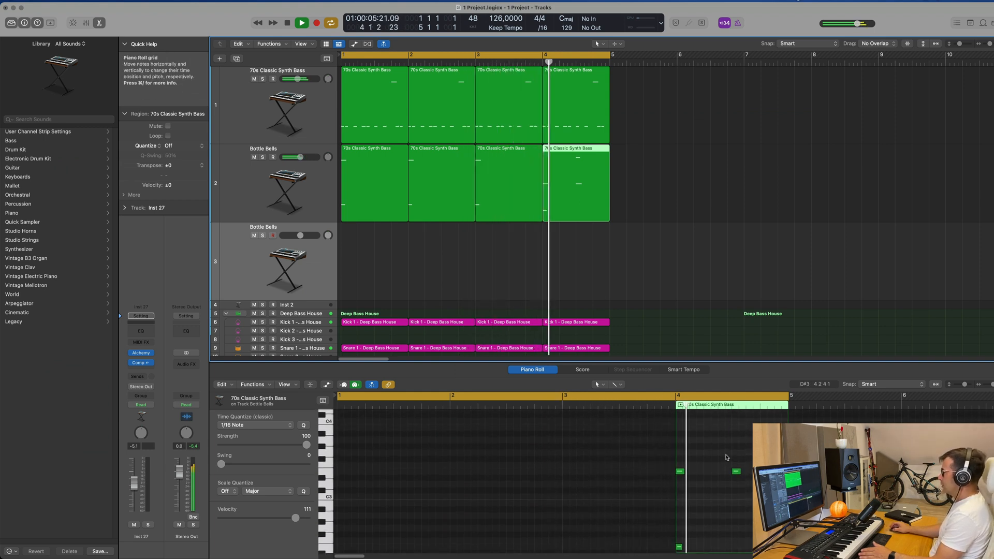
{"action": "scroll", "coordinate": [725, 456], "scroll_direction": "up", "scroll_amount": 10}
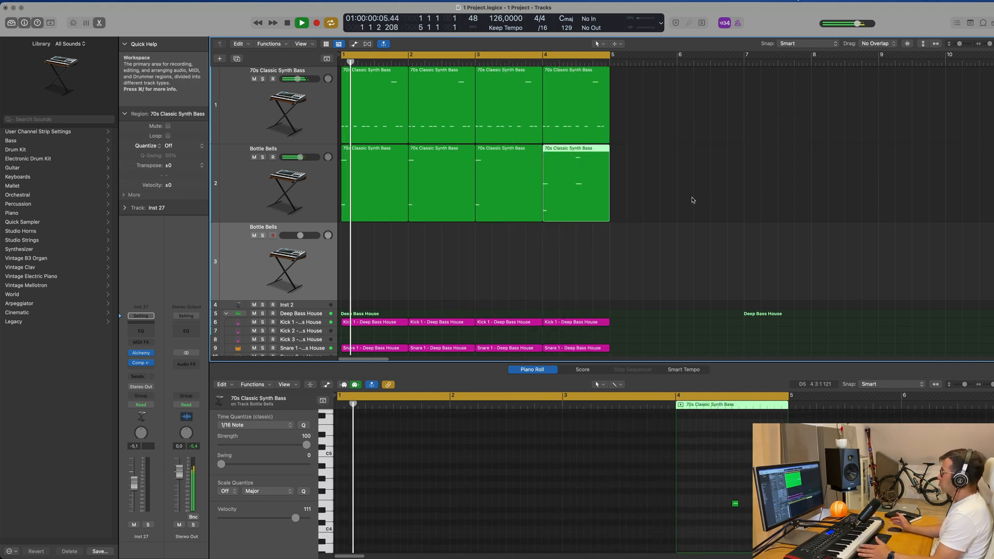
{"action": "left_click", "coordinate": [324, 268]}
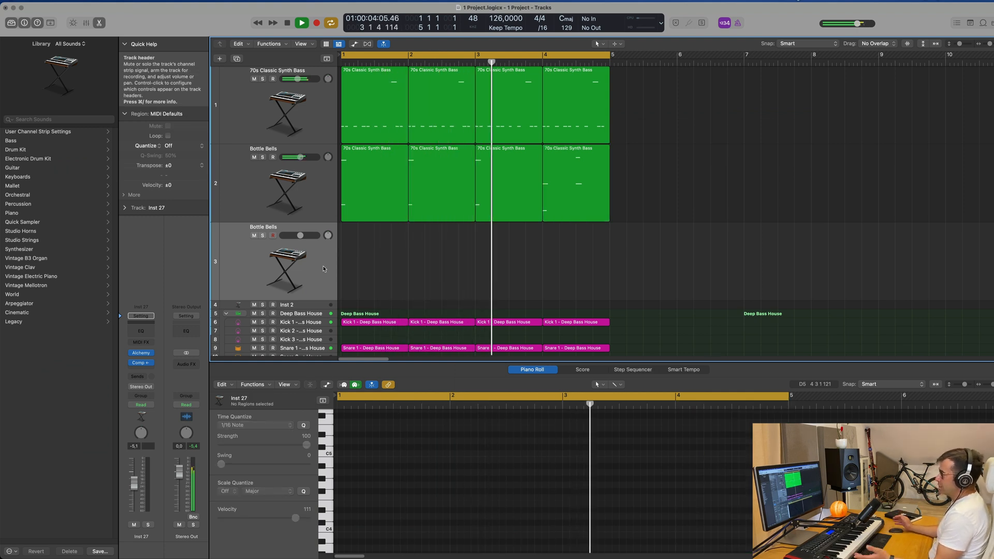
Repeat all four-bar regions until they fill 16 bars and extend the cycle range to bar 17
{"action": "key", "text": "super+a"}
{"action": "key", "text": "super+r"}
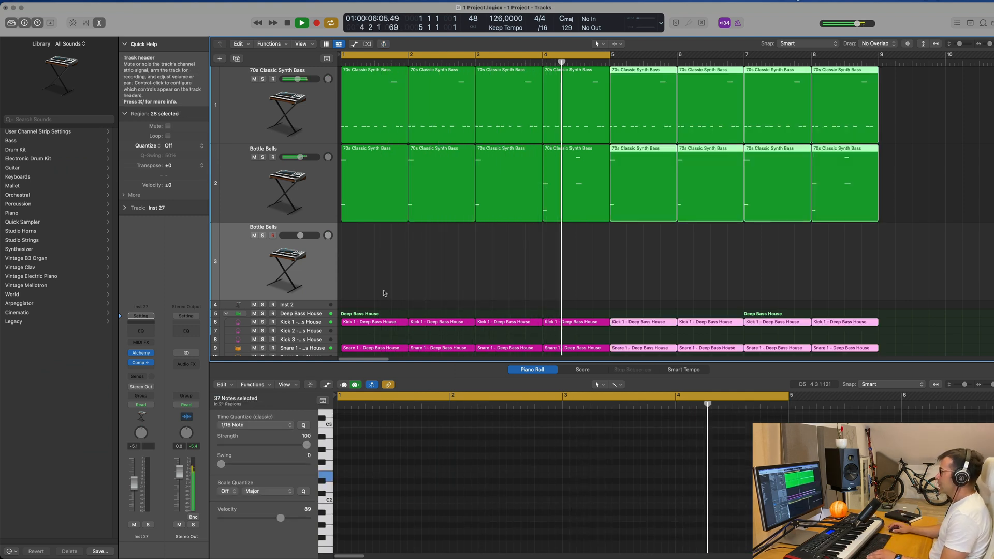
{"action": "scroll", "coordinate": [566, 277], "scroll_direction": "down", "scroll_amount": 5}
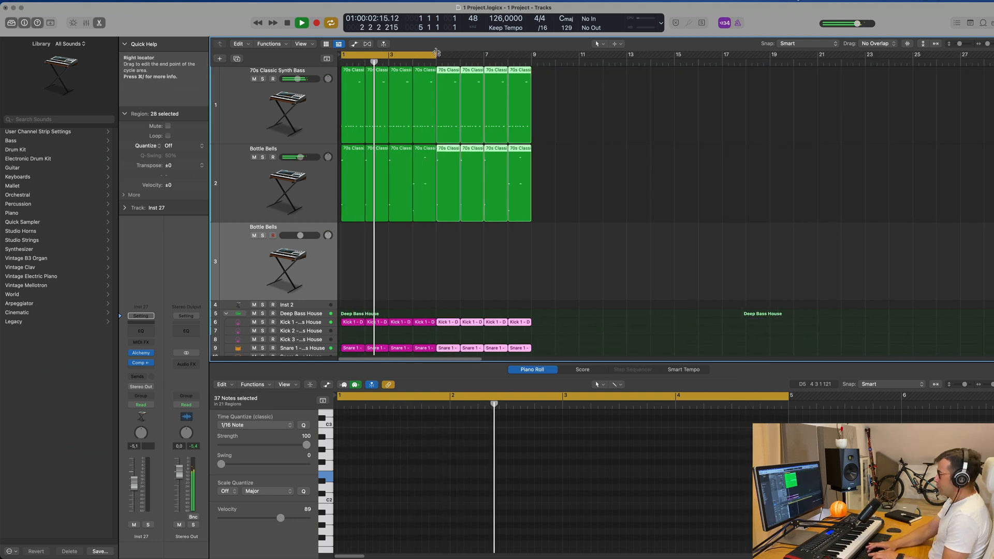
{"action": "key", "text": "super+r"}
{"action": "key", "text": "super+r"}
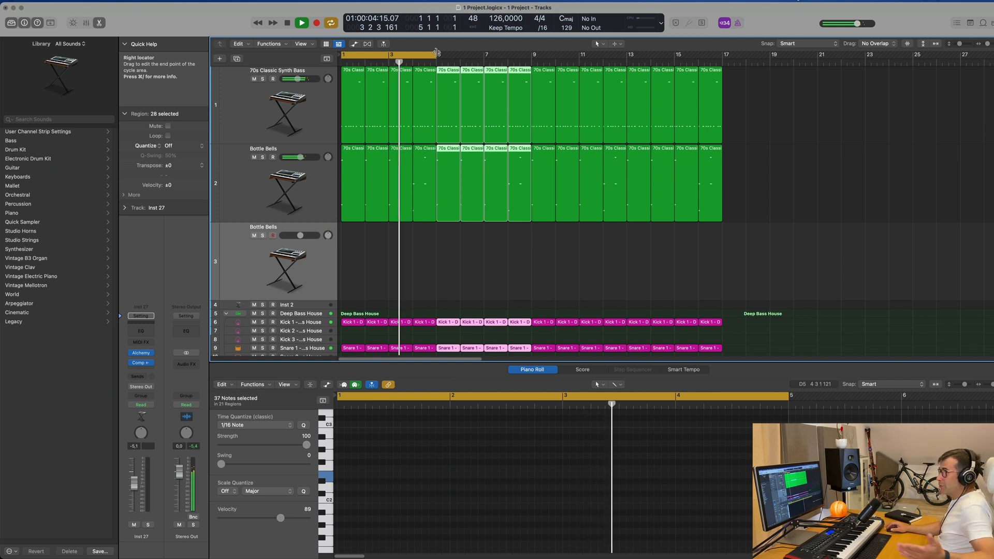
{"action": "left_click_drag", "start_coordinate": [436, 53], "coordinate": [722, 53]}
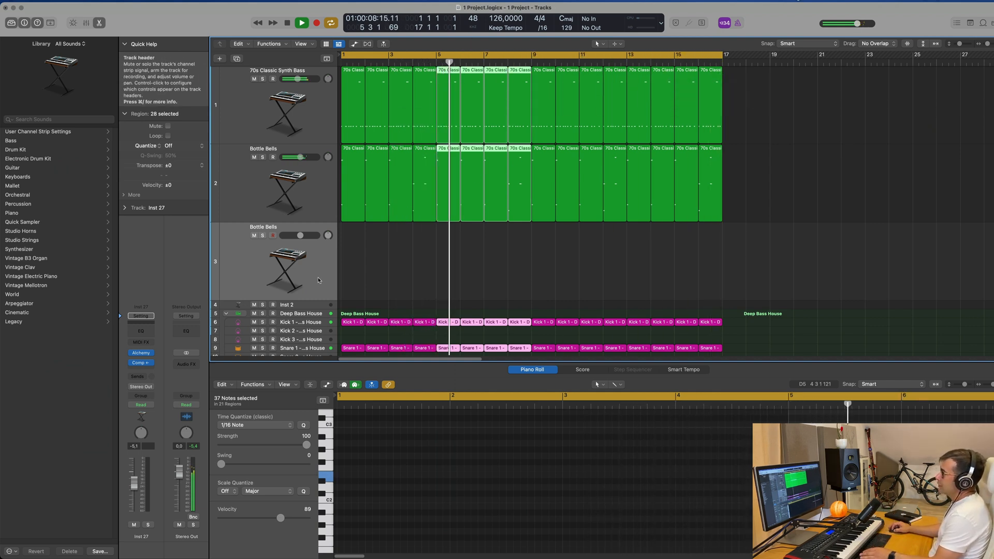
{"action": "left_click", "coordinate": [414, 261]}
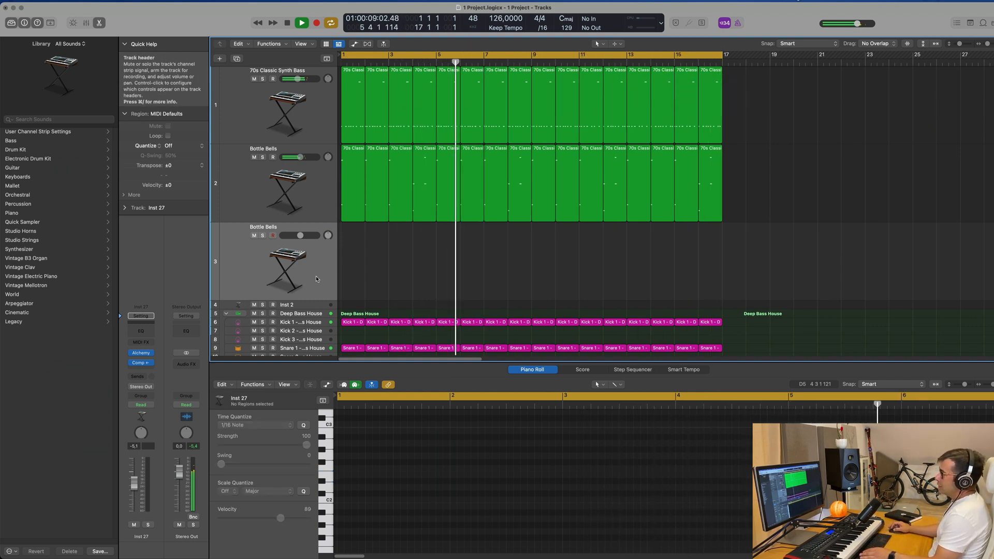
Open Alchemy on the duplicated empty track, recall its default setting and move its window clear of the regions
{"action": "left_click", "coordinate": [140, 353]}
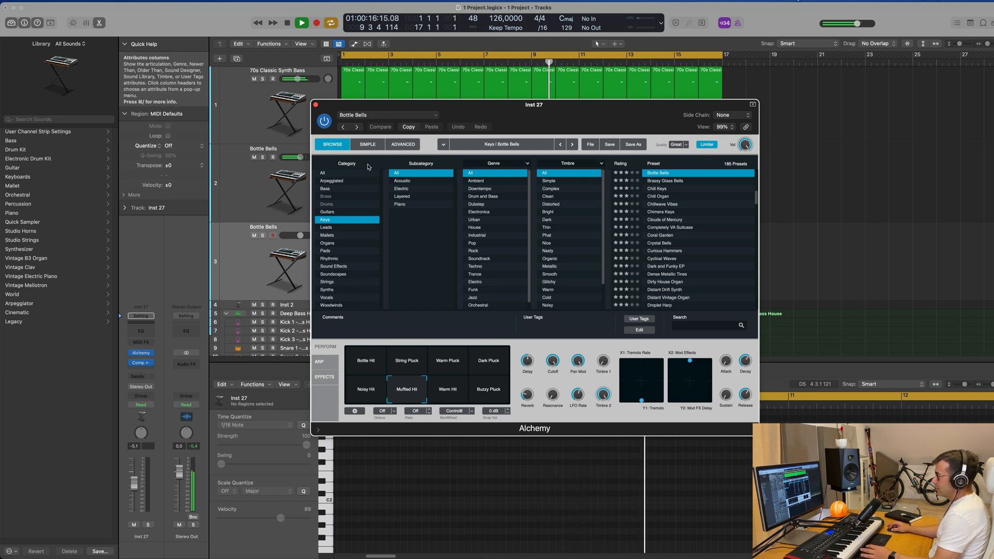
{"action": "left_click", "coordinate": [390, 115]}
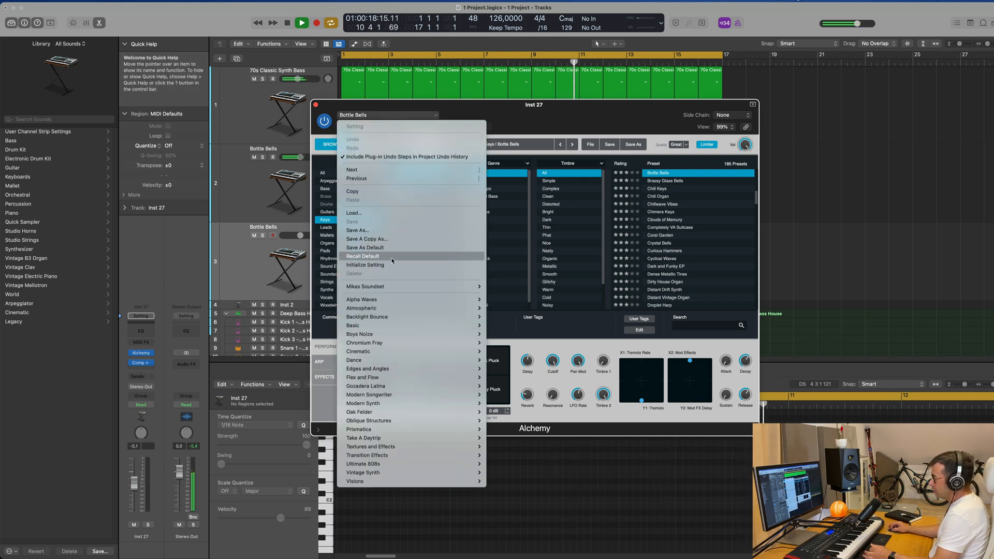
{"action": "left_click", "coordinate": [362, 257]}
{"action": "left_click_drag", "start_coordinate": [587, 118], "coordinate": [597, 110]}
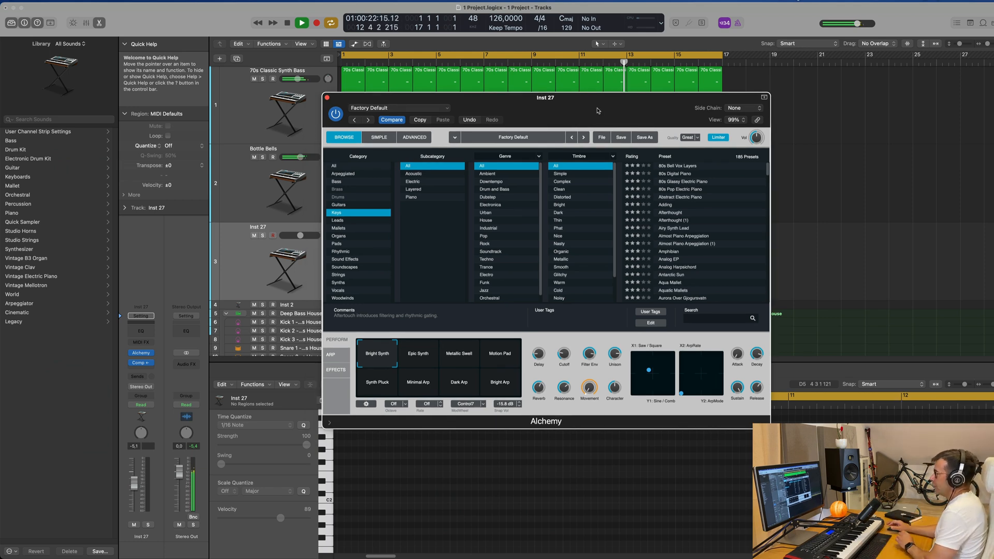
{"action": "left_click_drag", "start_coordinate": [570, 108], "coordinate": [666, 214]}
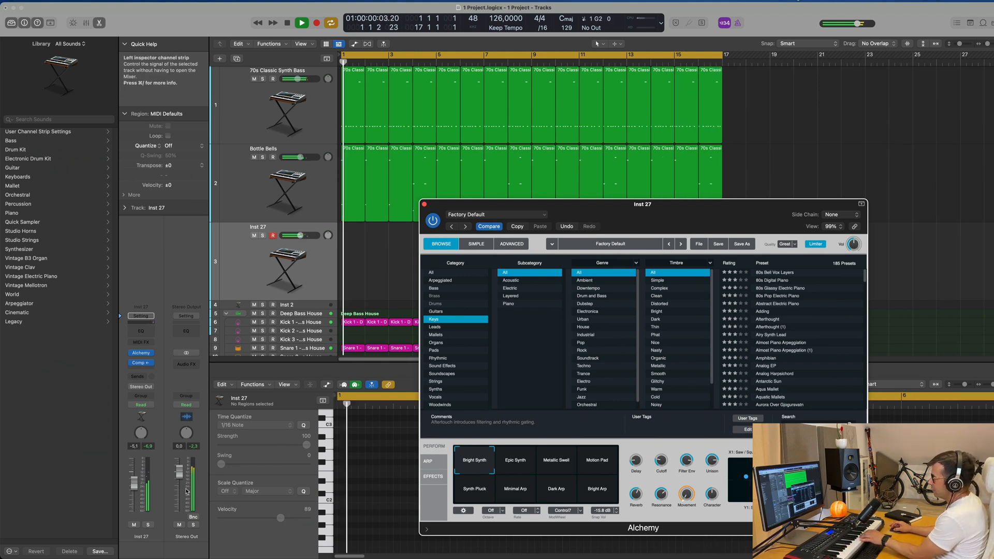
Audition Alchemy's Epic Synth and Metallic Swell variations, and choose Motion Pad
{"action": "left_click", "coordinate": [515, 465]}
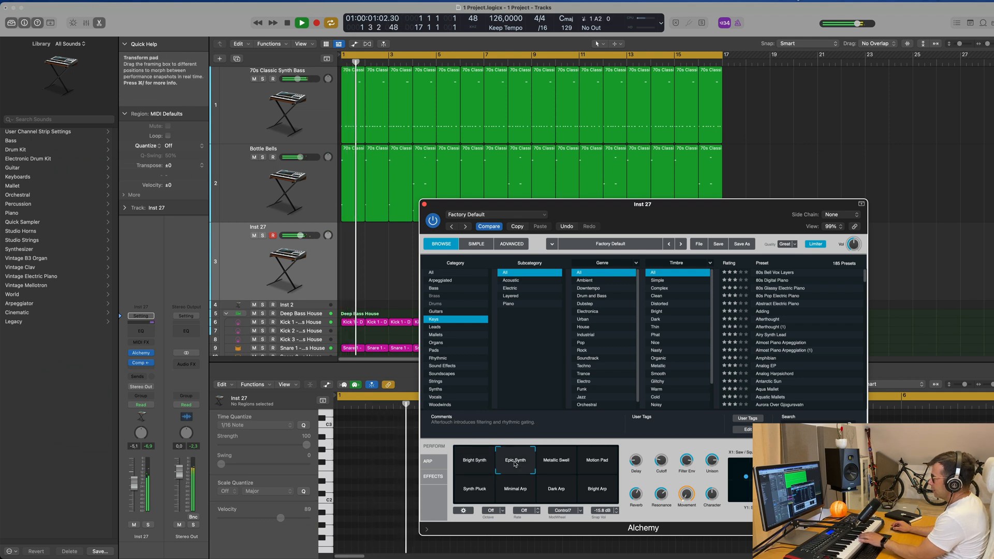
{"action": "left_click", "coordinate": [556, 462]}
{"action": "left_click", "coordinate": [598, 462]}
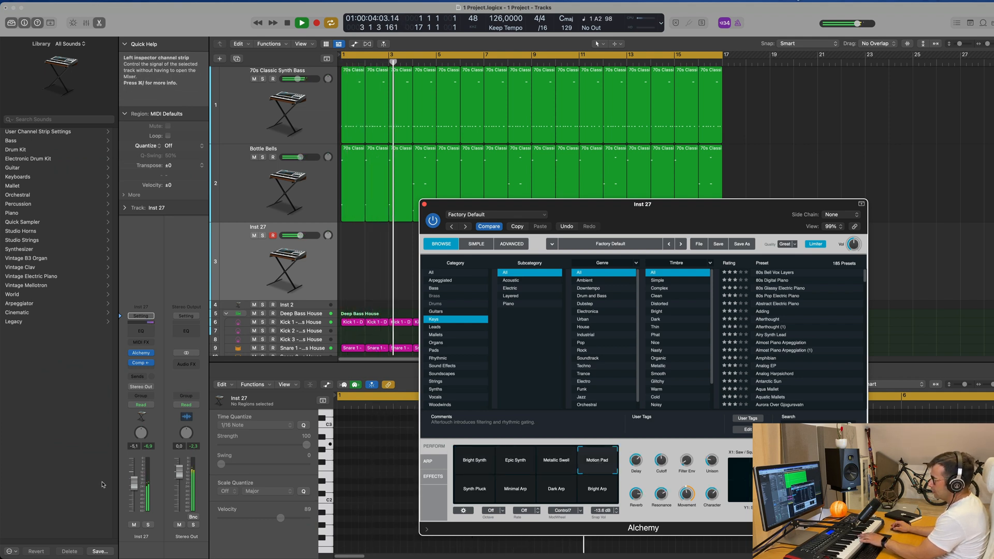
Add a Bus 5 send to the Motion Pad track and insert a stereo SilverVerb on its aux channel
{"action": "left_click", "coordinate": [137, 377]}
{"action": "mouse_move", "coordinate": [155, 390]}
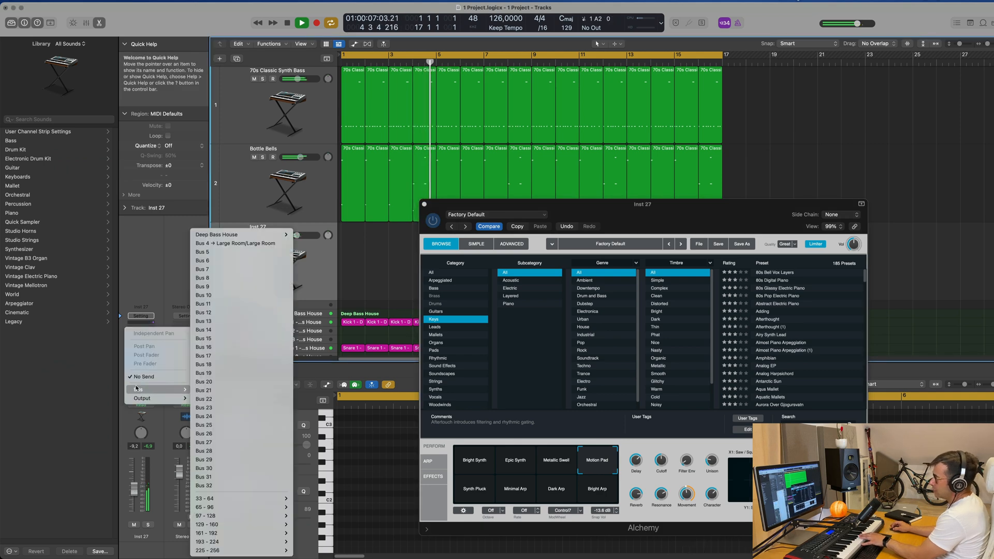
{"action": "left_click", "coordinate": [256, 252]}
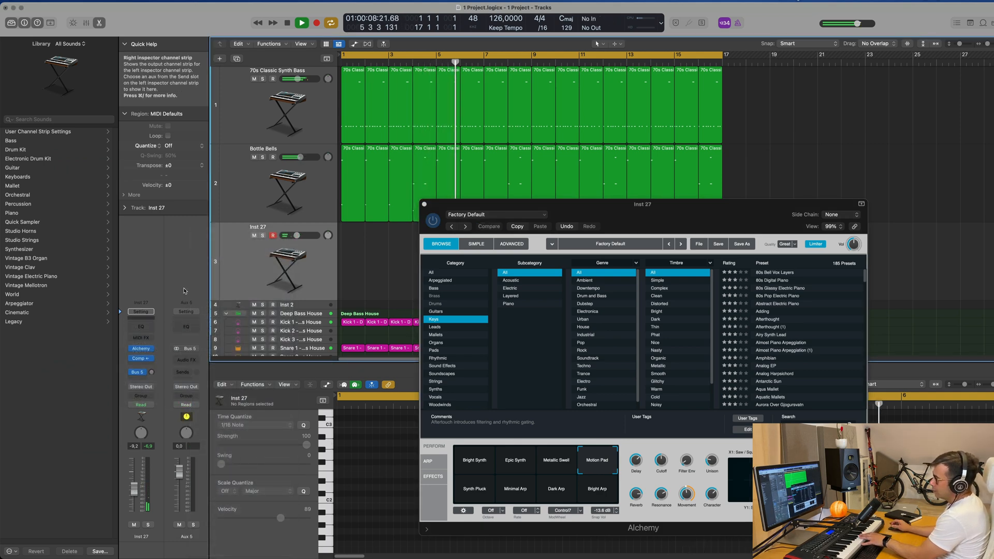
{"action": "left_click", "coordinate": [185, 360]}
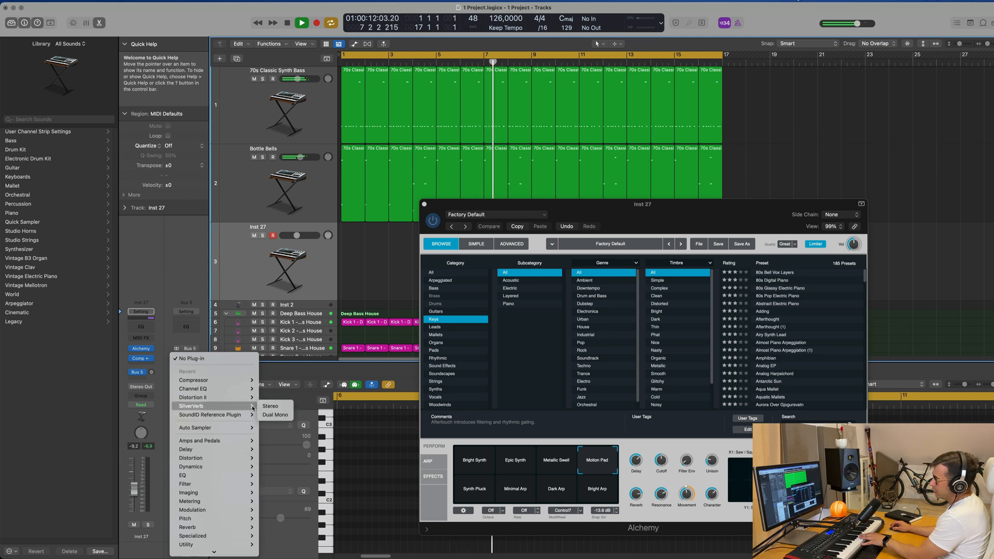
{"action": "left_click", "coordinate": [282, 406]}
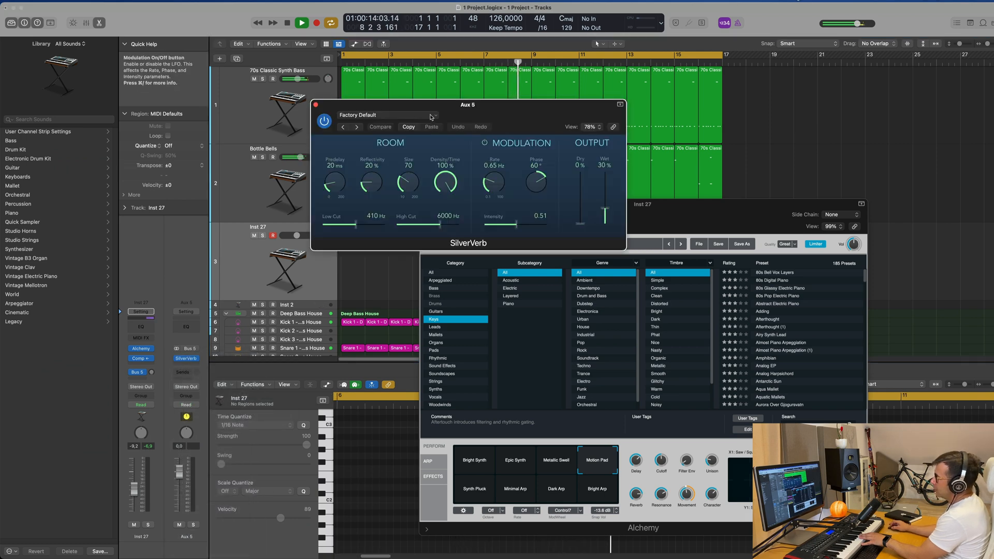
Load SilverVerb's grandiose preset with Wet at 100%, raise the pad's Bus 5 send level and move the reverb window aside
{"action": "left_click", "coordinate": [430, 116]}
{"action": "left_click", "coordinate": [415, 280]}
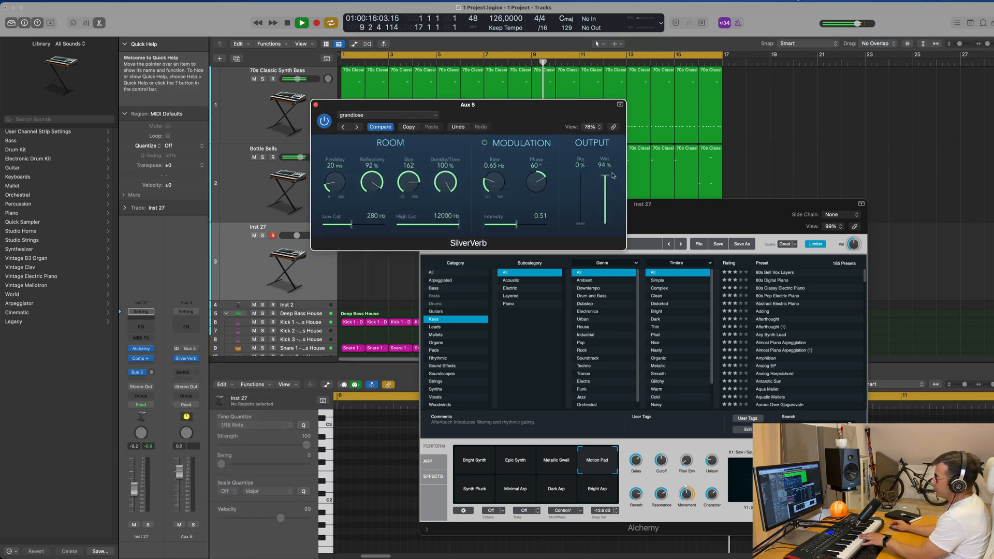
{"action": "left_click_drag", "start_coordinate": [154, 375], "coordinate": [163, 336]}
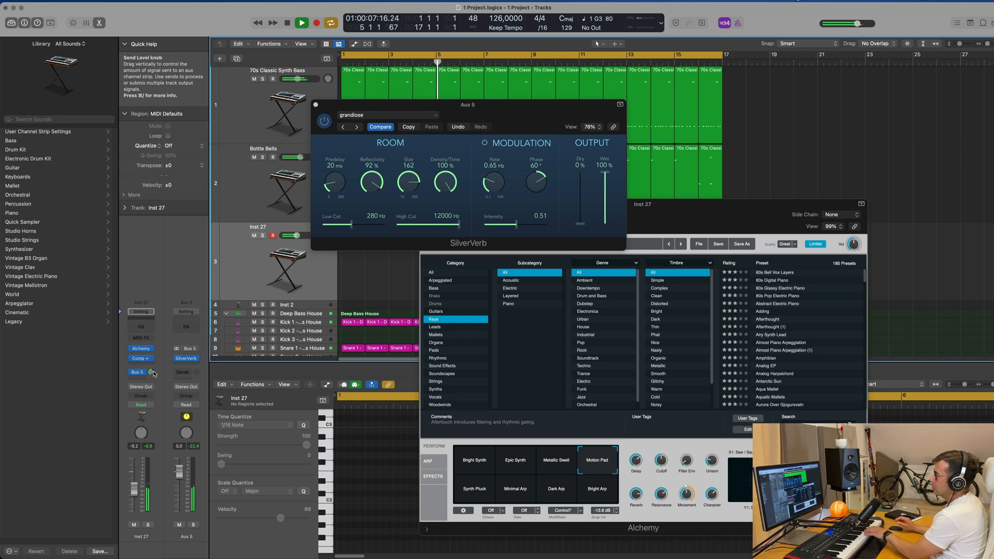
{"action": "left_click_drag", "start_coordinate": [515, 122], "coordinate": [828, 94]}
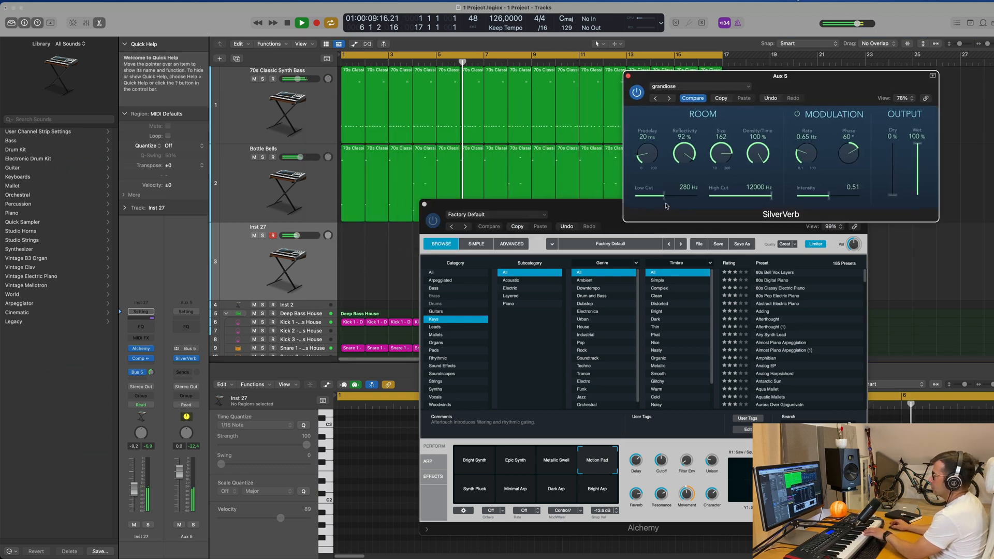
Adjust the Motion Pad's Cutoff, set its Movement to about 55%, and move the Alchemy window clear of the pad track
{"action": "left_click_drag", "start_coordinate": [594, 230], "coordinate": [507, 172]}
{"action": "left_click_drag", "start_coordinate": [573, 415], "coordinate": [577, 387]}
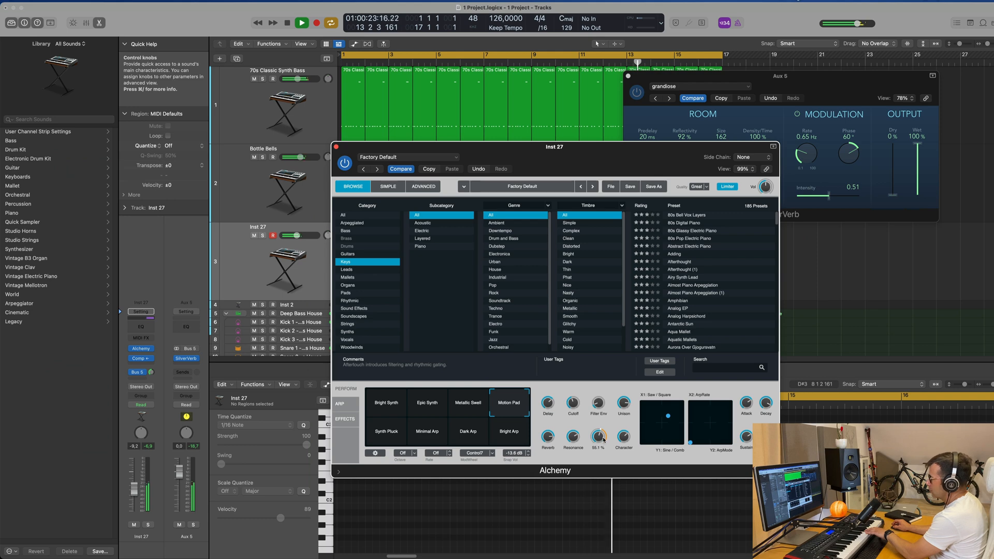
{"action": "left_click_drag", "start_coordinate": [590, 147], "coordinate": [889, 258]}
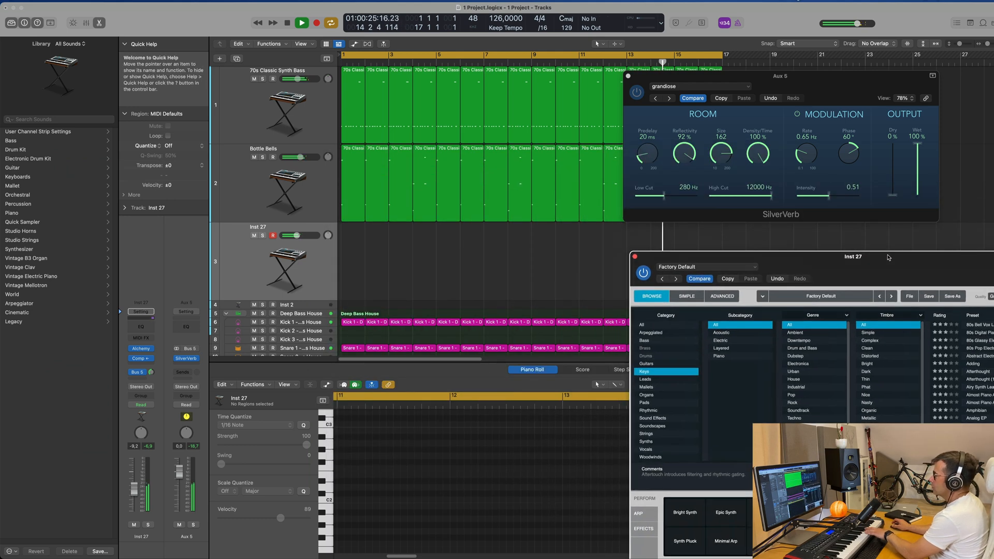
Record two sustained two-bar pad notes, G3 followed by E3, on the Inst 27 track from bar 3
{"action": "left_click", "coordinate": [238, 276]}
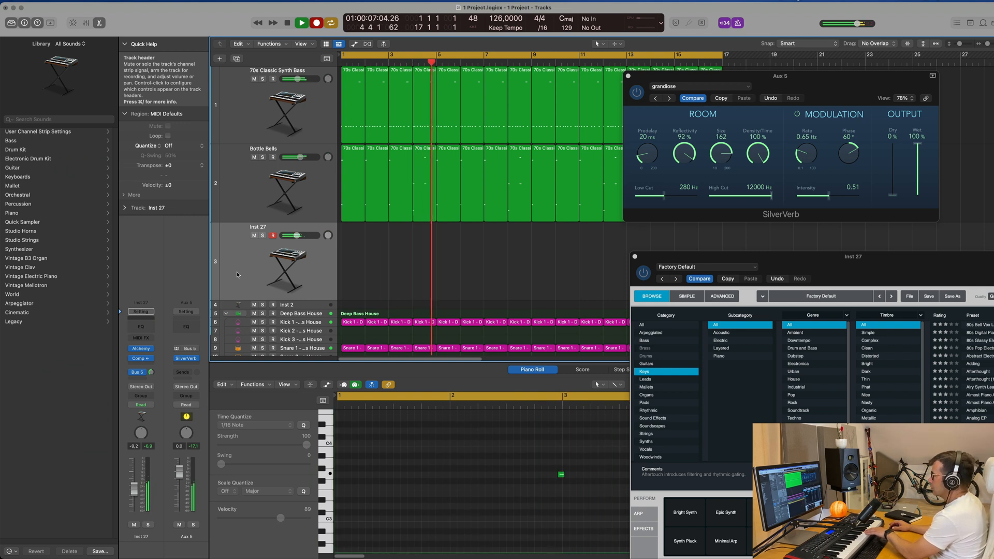
{"action": "key", "text": "r"}
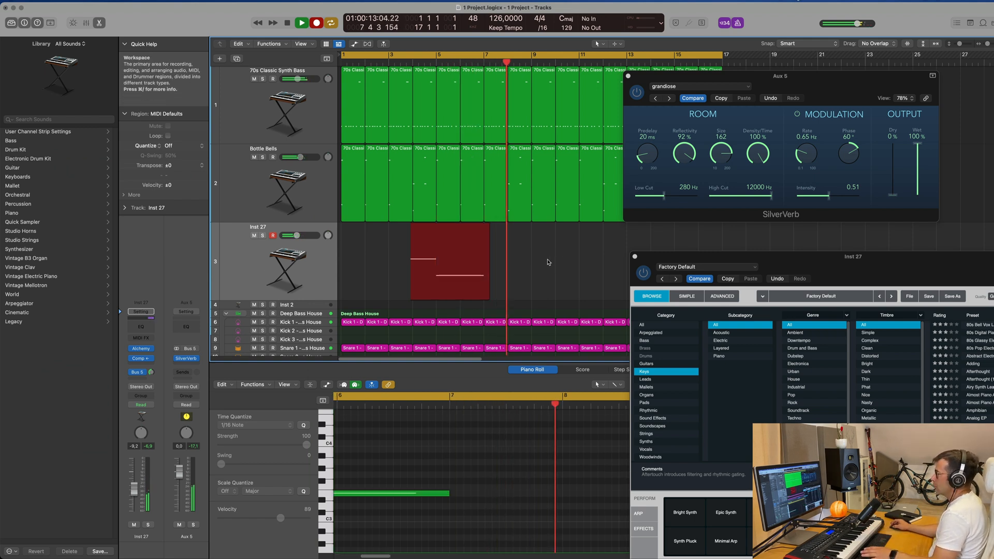
{"action": "key", "text": "space"}
Split the recorded pad region at bar 3, splitting any crossing notes, and delete the empty piece before it
{"action": "left_click_drag", "start_coordinate": [450, 230], "coordinate": [389, 233]}
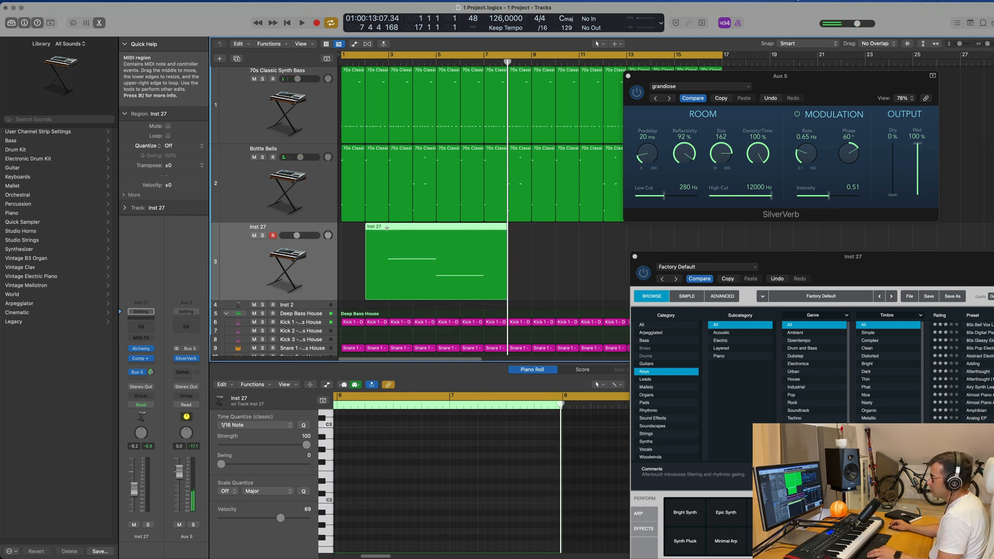
{"action": "left_click", "coordinate": [388, 227]}
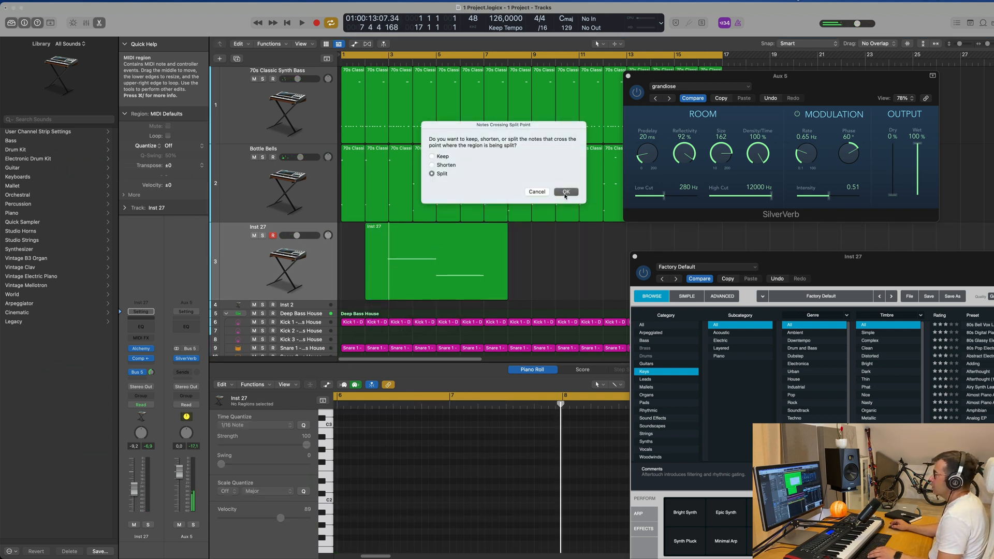
{"action": "left_click", "coordinate": [566, 193]}
{"action": "left_click", "coordinate": [372, 233]}
{"action": "key", "text": "Delete"}
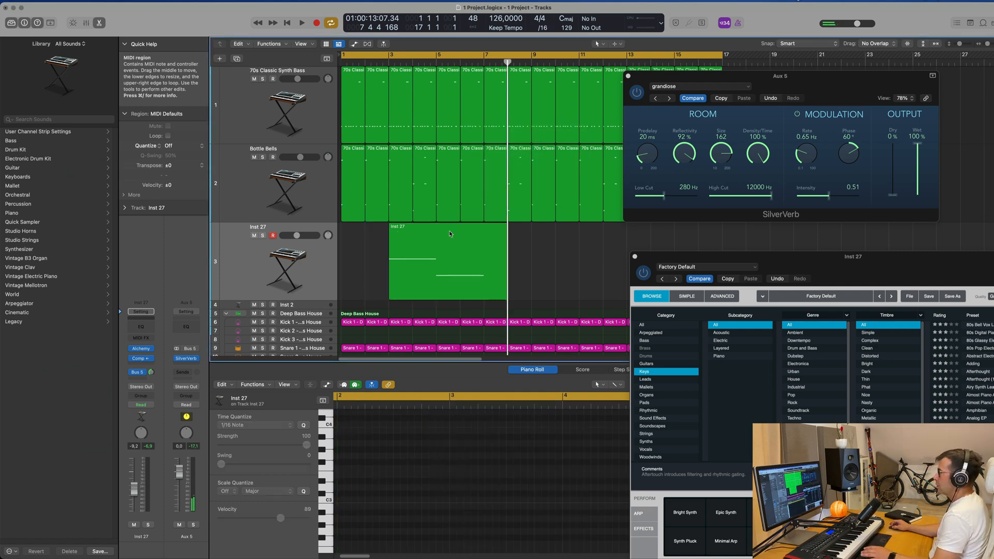
Move the pad region to bar 1 and trim it to four bars by splitting at bar 5 and deleting the remainder
{"action": "left_click_drag", "start_coordinate": [438, 234], "coordinate": [390, 234]}
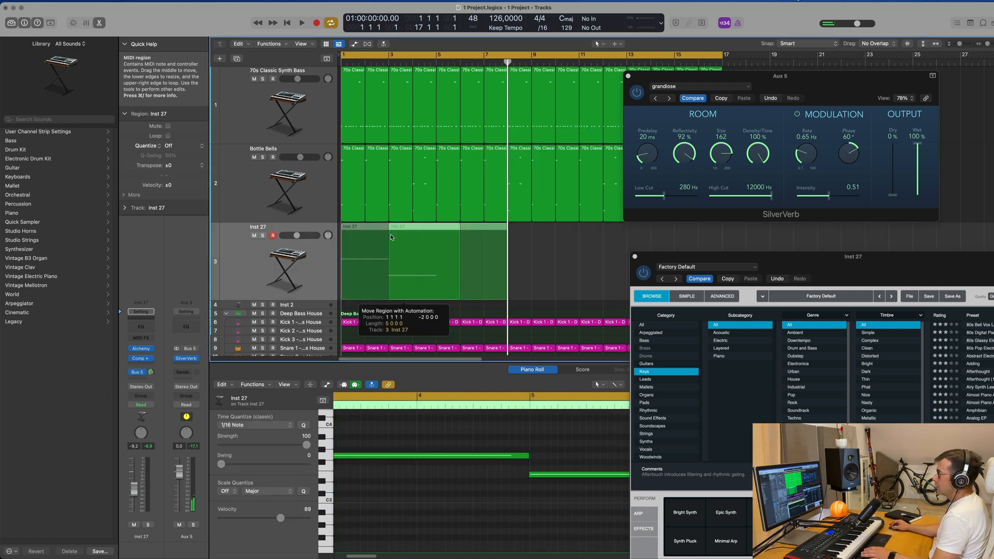
{"action": "left_click", "coordinate": [436, 237]}
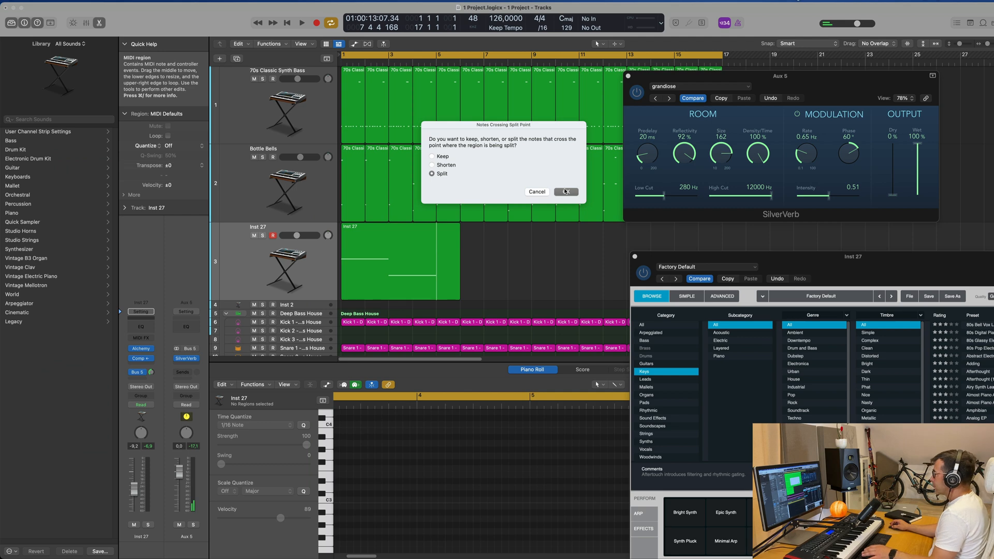
{"action": "key", "text": "Return"}
{"action": "left_click_drag", "start_coordinate": [487, 265], "coordinate": [458, 281]}
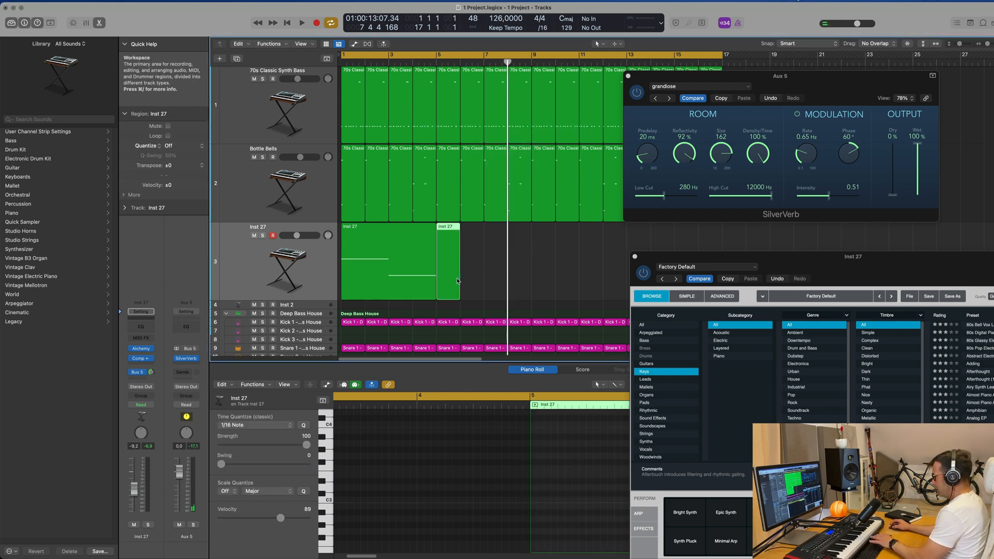
{"action": "key", "text": "Delete"}
Quantize the notes of the four-bar pad region to 1/16 Note
{"action": "left_click", "coordinate": [418, 257]}
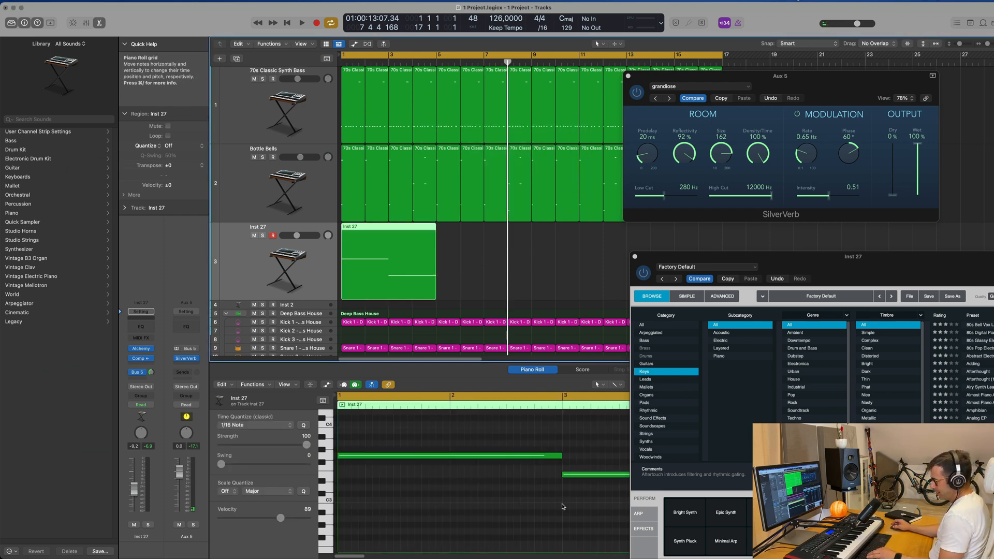
{"action": "key", "text": "super+a"}
{"action": "left_click_drag", "start_coordinate": [449, 270], "coordinate": [352, 271]}
Play the loop and repeat the four-bar pad region three times to fill all 16 bars
{"action": "key", "text": "space"}
{"action": "key", "text": "super+Left"}
{"action": "key", "text": "super+Left"}
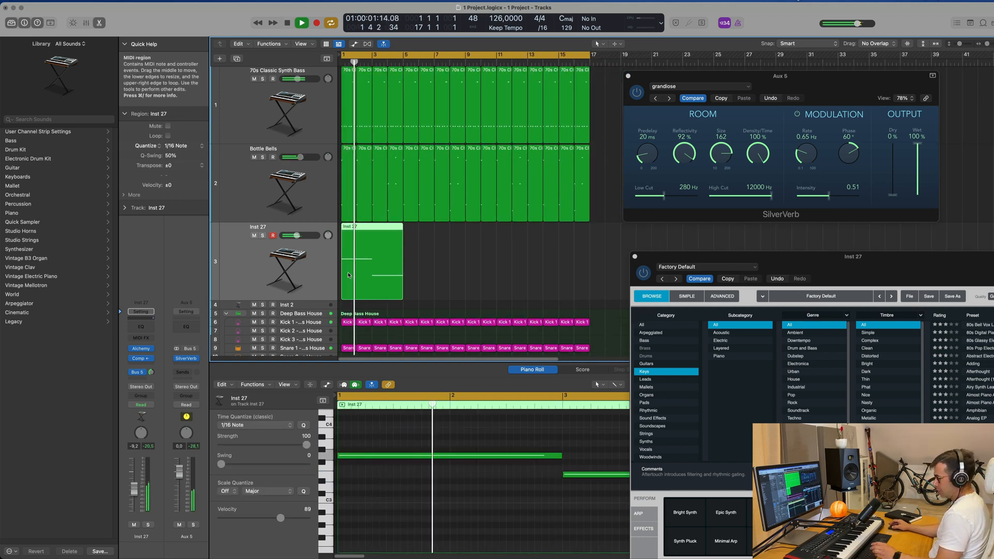
{"action": "key", "text": "super+r"}
{"action": "key", "text": "super+r"}
{"action": "key", "text": "super+r"}
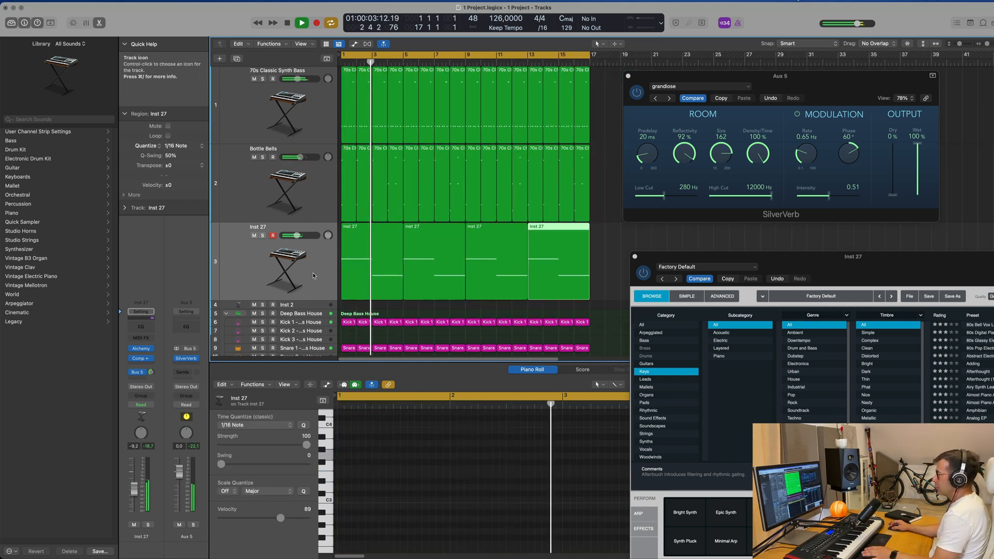
{"action": "left_click", "coordinate": [313, 270]}
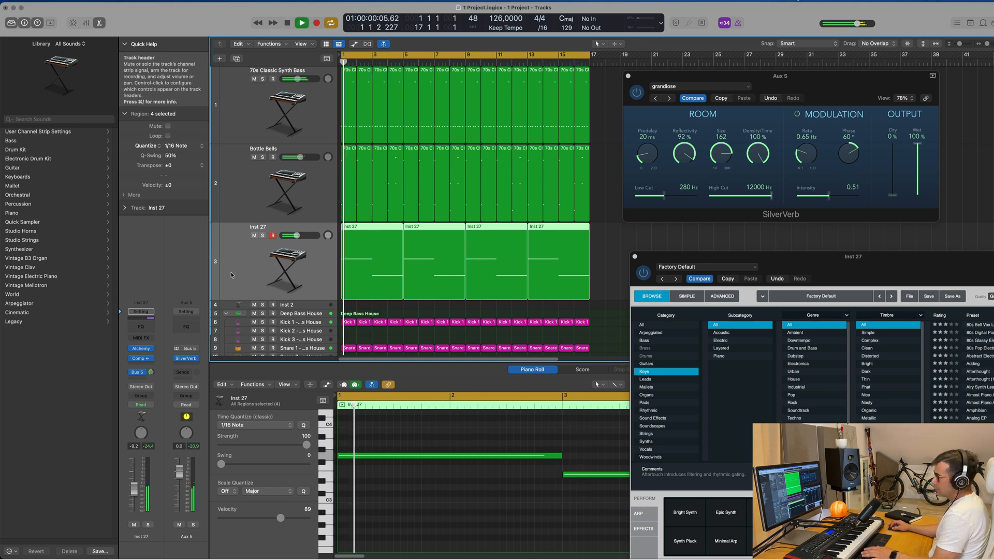
Bring the pad's Alchemy window back into full view and lower the Inst 27 track's volume to -20.0 dB
{"action": "left_click", "coordinate": [143, 349]}
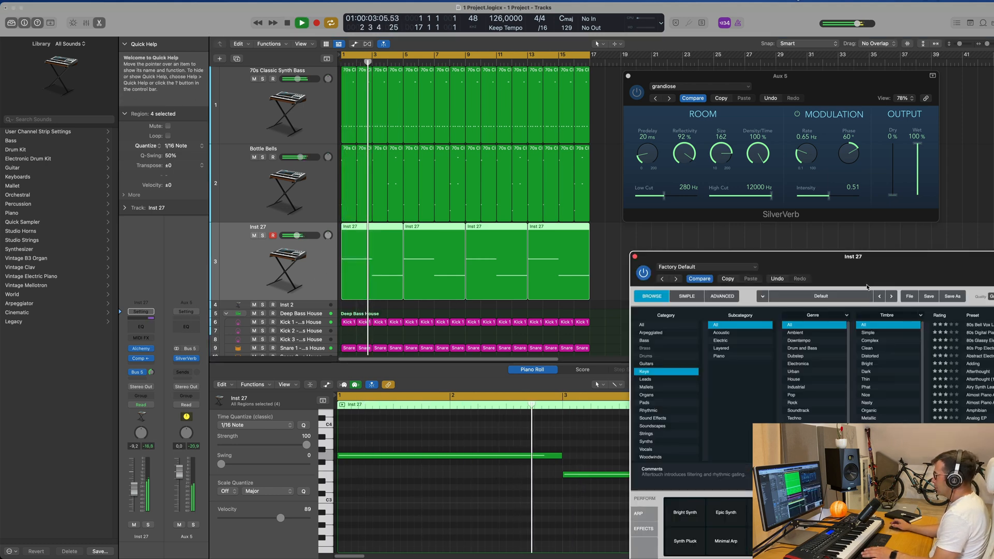
{"action": "left_click_drag", "start_coordinate": [898, 271], "coordinate": [603, 141]}
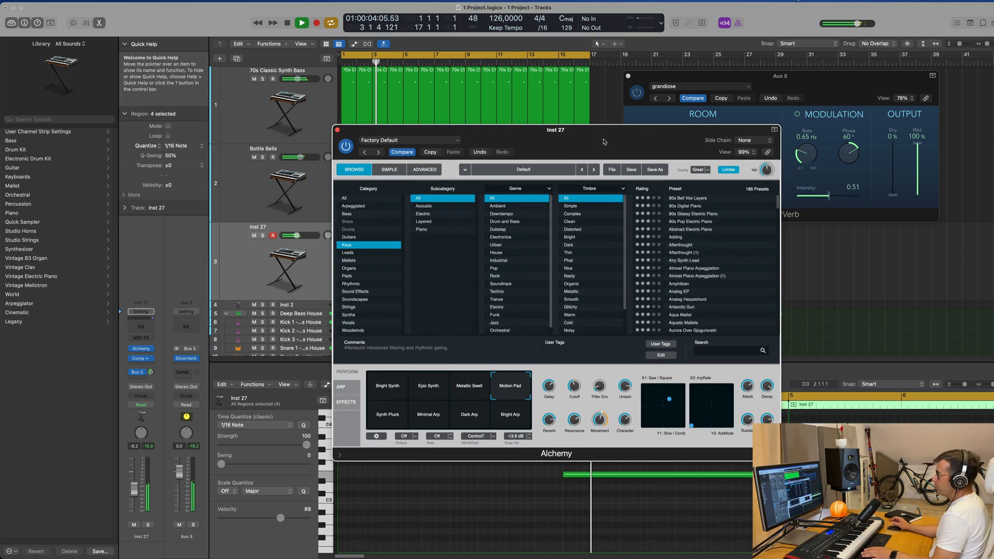
{"action": "left_click", "coordinate": [136, 493]}
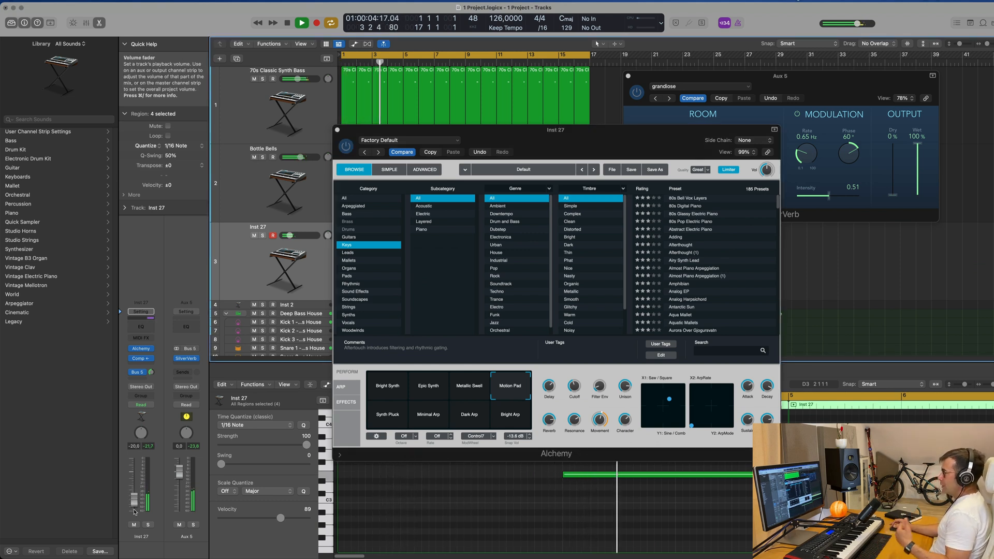
Adjust the pad's Cutoff in Alchemy during playback and close the Alchemy window
{"action": "left_click_drag", "start_coordinate": [642, 143], "coordinate": [742, 131]}
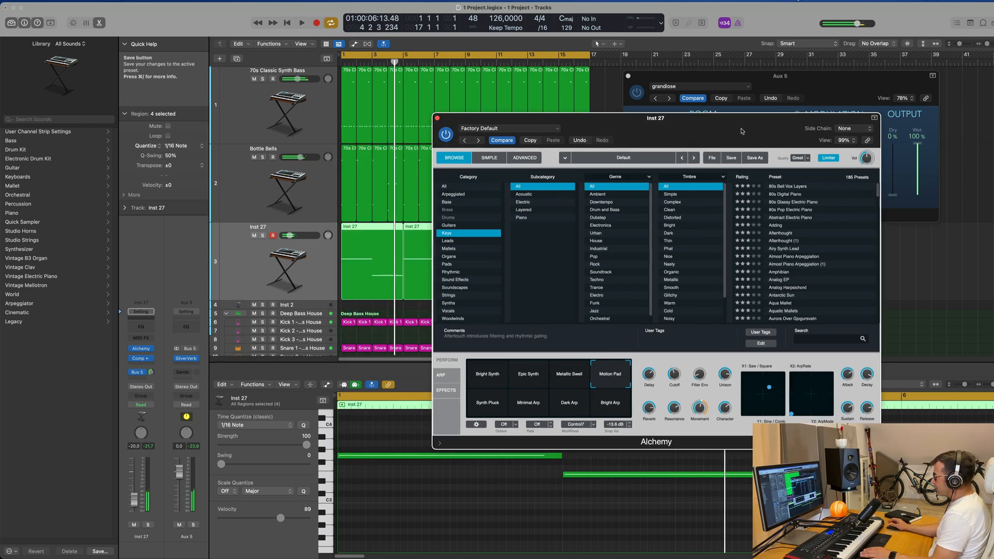
{"action": "key", "text": "space"}
{"action": "mouse_move", "coordinate": [675, 408]}
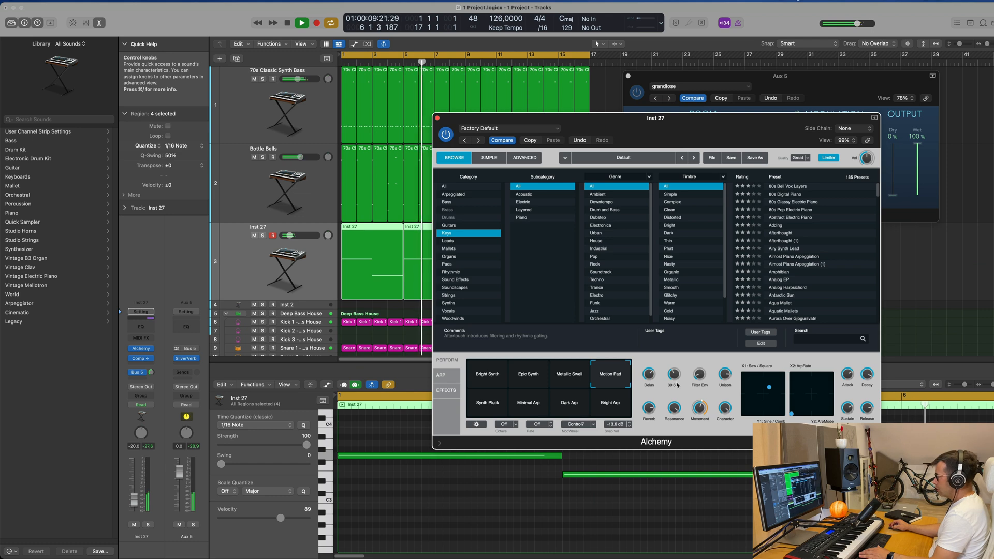
{"action": "left_click", "coordinate": [437, 118]}
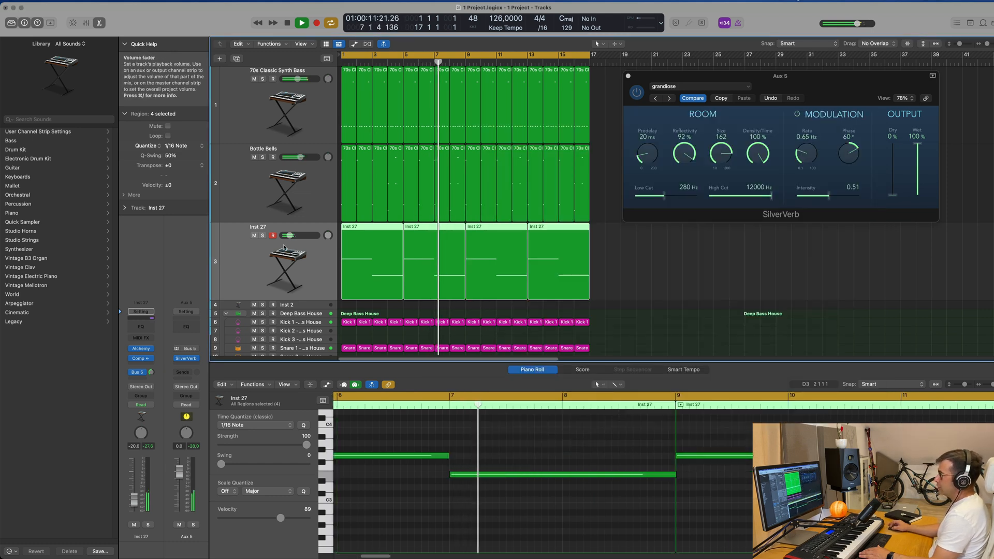
Duplicate the Bottle Bells track and the 70s Classic Synth Bass track as empty tracks with the same settings
{"action": "left_click", "coordinate": [287, 322]}
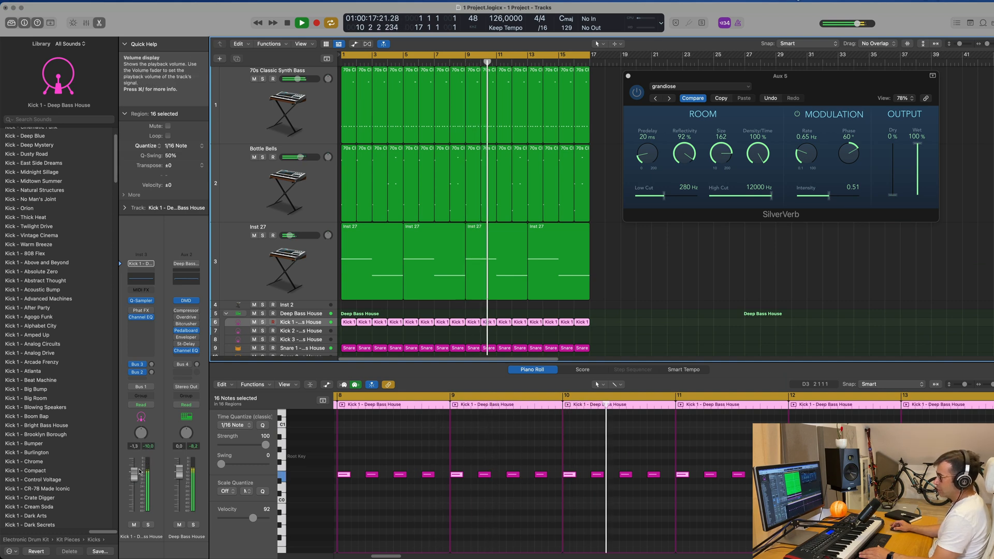
{"action": "left_click", "coordinate": [319, 278]}
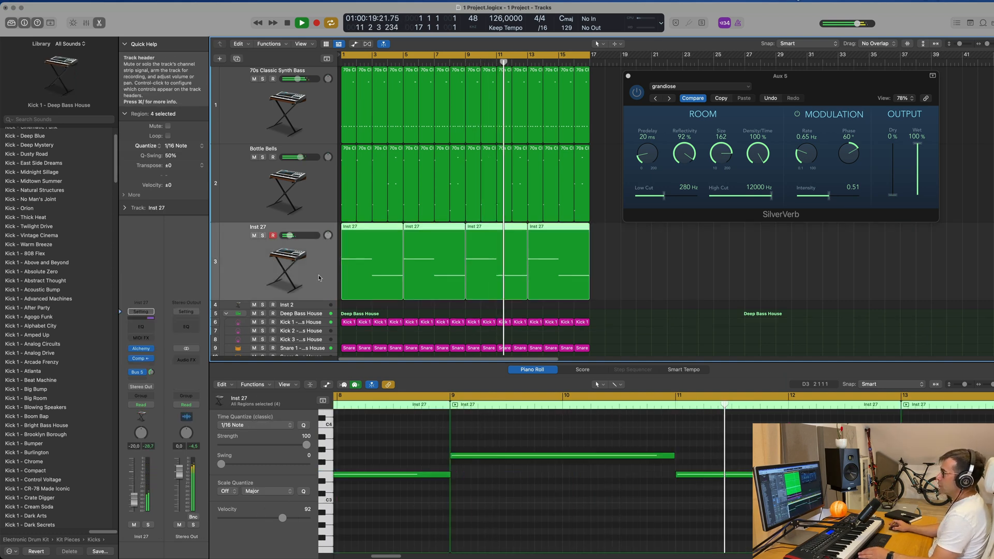
{"action": "left_click", "coordinate": [255, 199]}
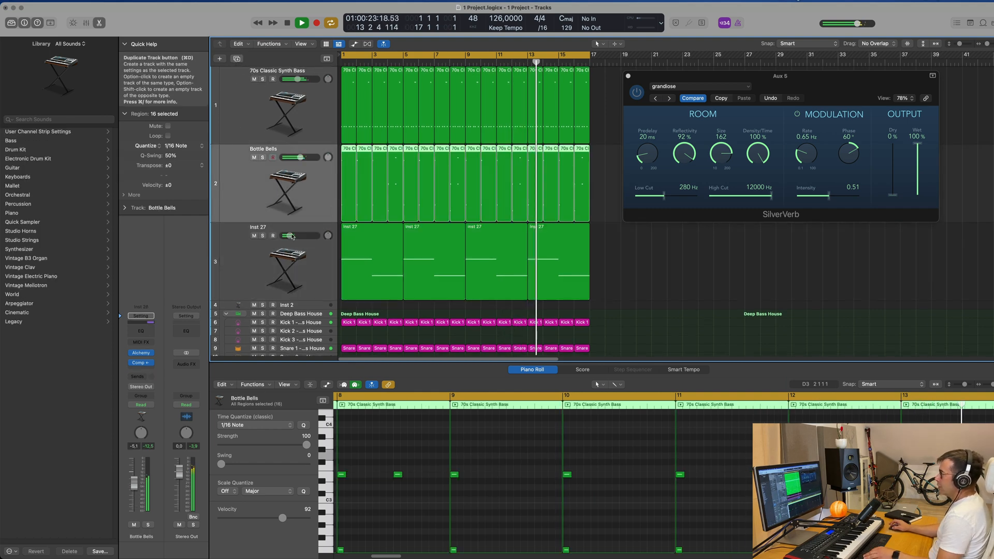
{"action": "key", "text": "super+d"}
{"action": "left_click", "coordinate": [245, 73]}
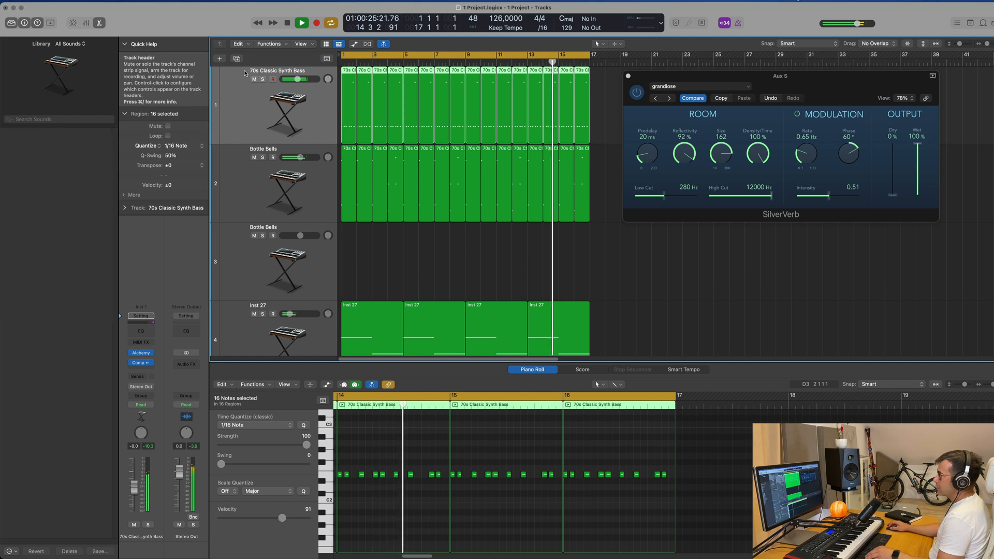
{"action": "key", "text": "super+d"}
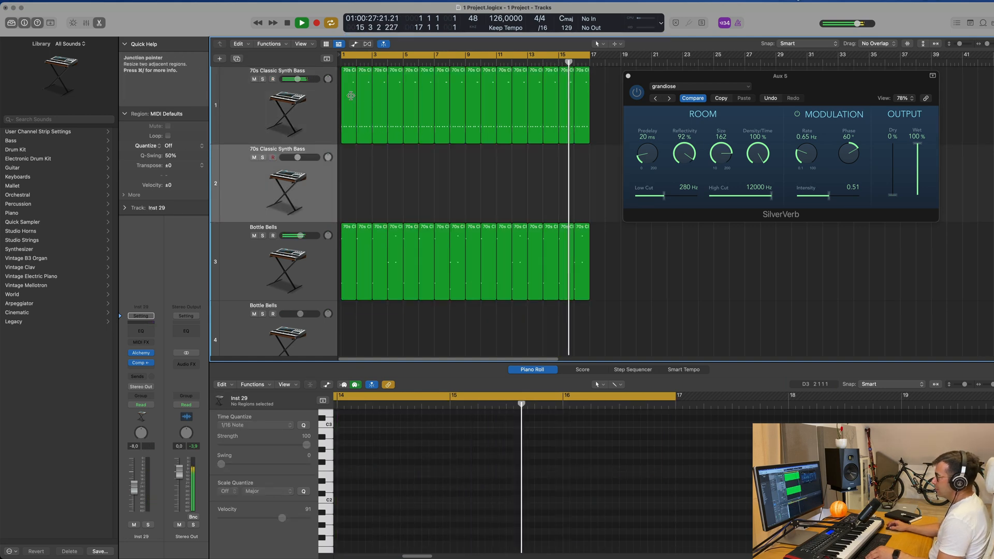
{"action": "left_click", "coordinate": [351, 96]}
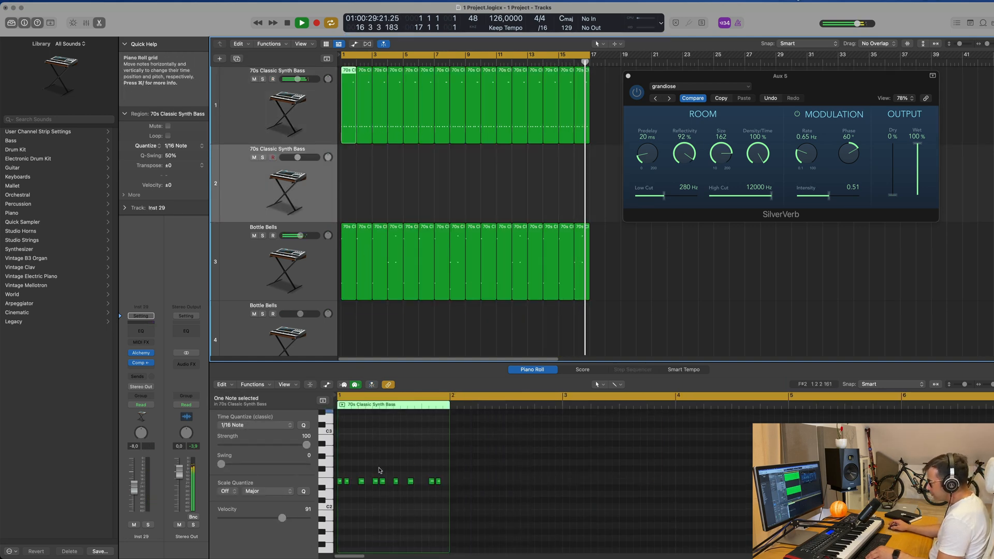
{"action": "scroll", "coordinate": [380, 470], "scroll_direction": "up", "scroll_amount": 2}
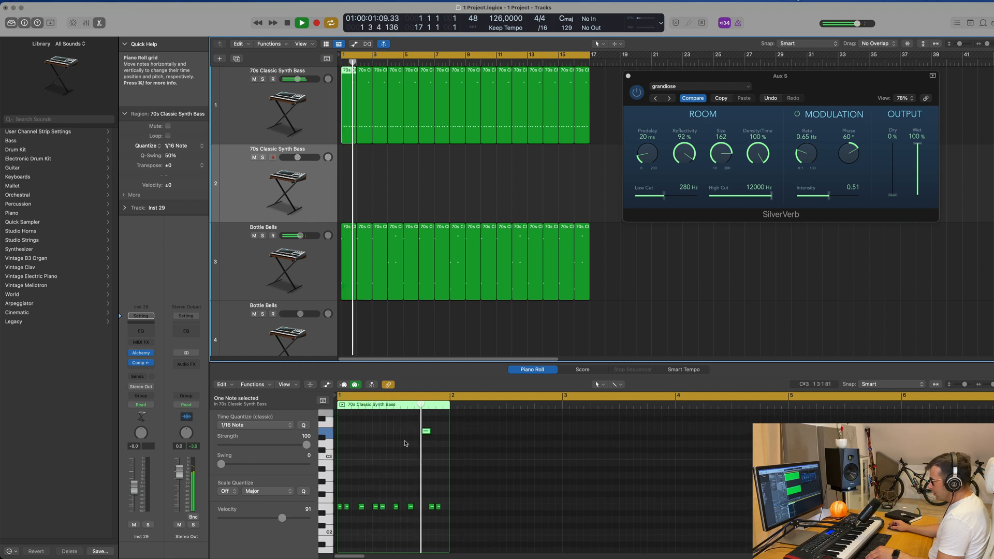
{"action": "left_click_drag", "start_coordinate": [426, 430], "coordinate": [340, 511]}
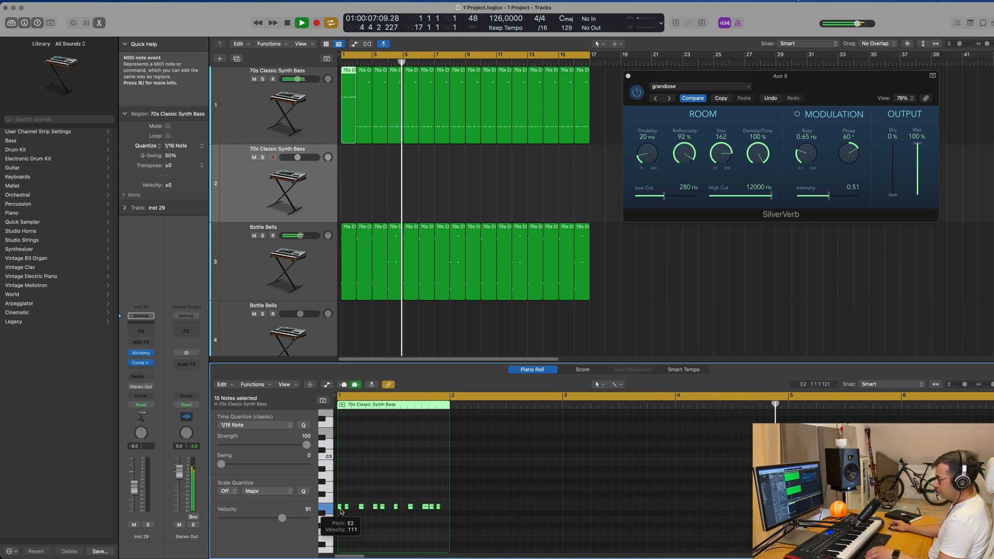
{"action": "key", "text": "super+z"}
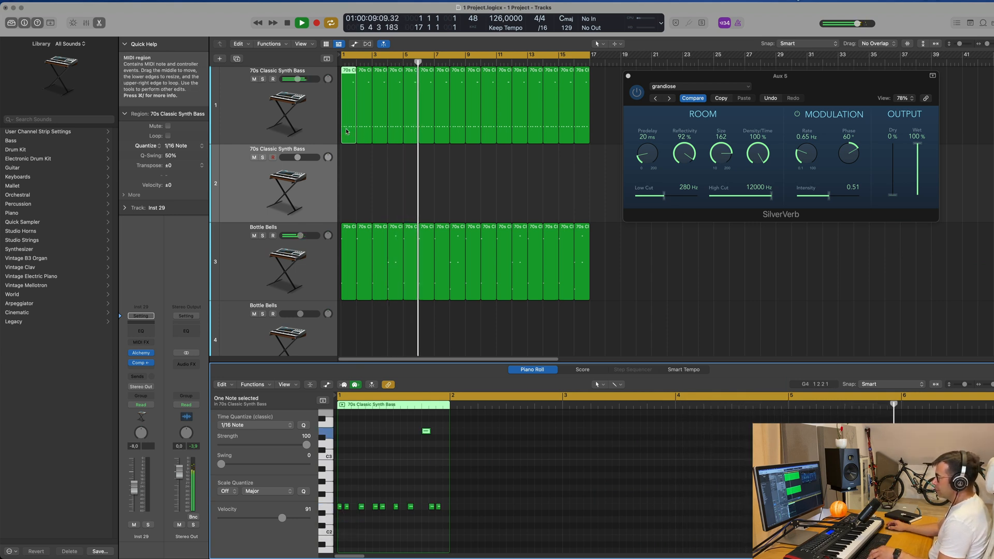
Copy the first bass region to the duplicated 70s Classic Synth Bass track and raise all its notes to E4
{"action": "left_click_drag", "start_coordinate": [347, 132], "coordinate": [346, 211]}
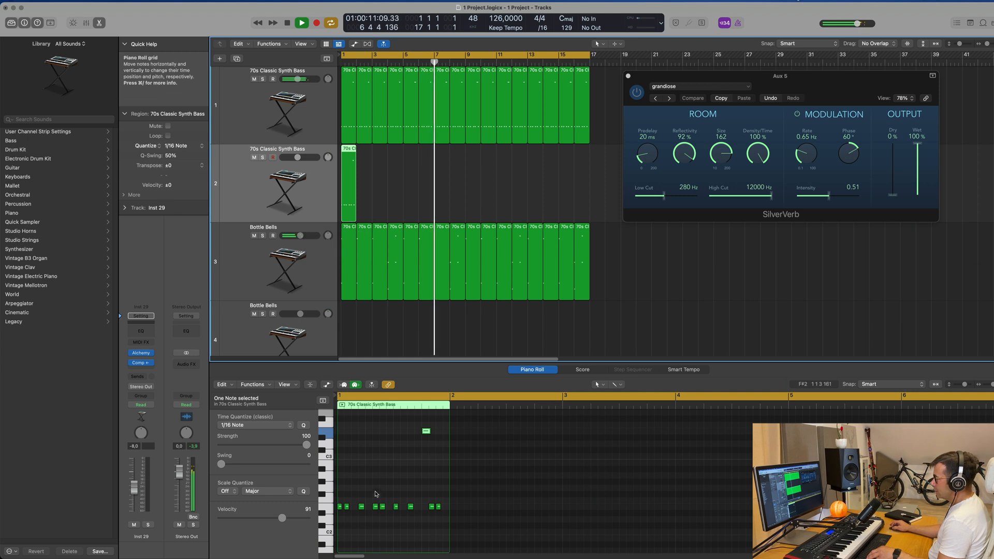
{"action": "left_click_drag", "start_coordinate": [439, 498], "coordinate": [339, 431]}
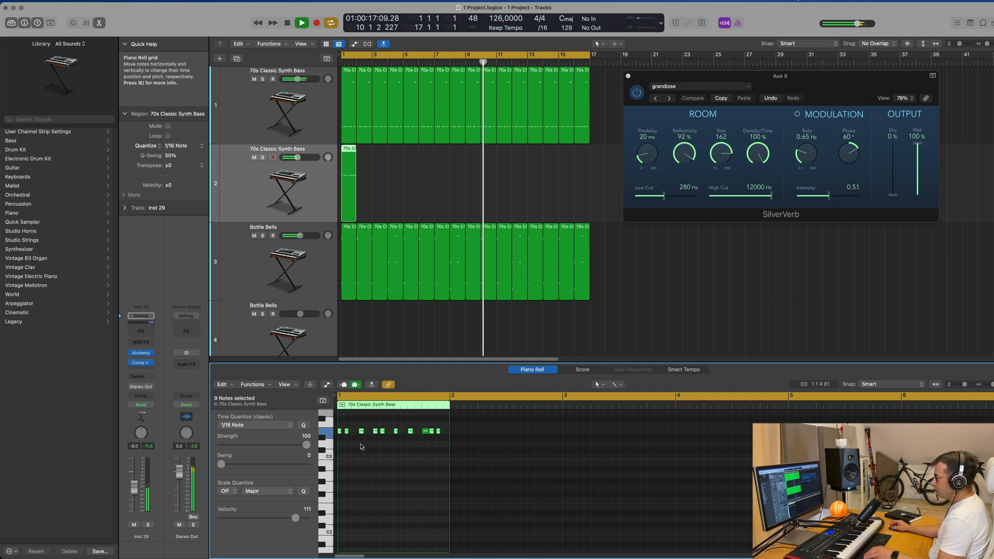
{"action": "key", "text": "Return"}
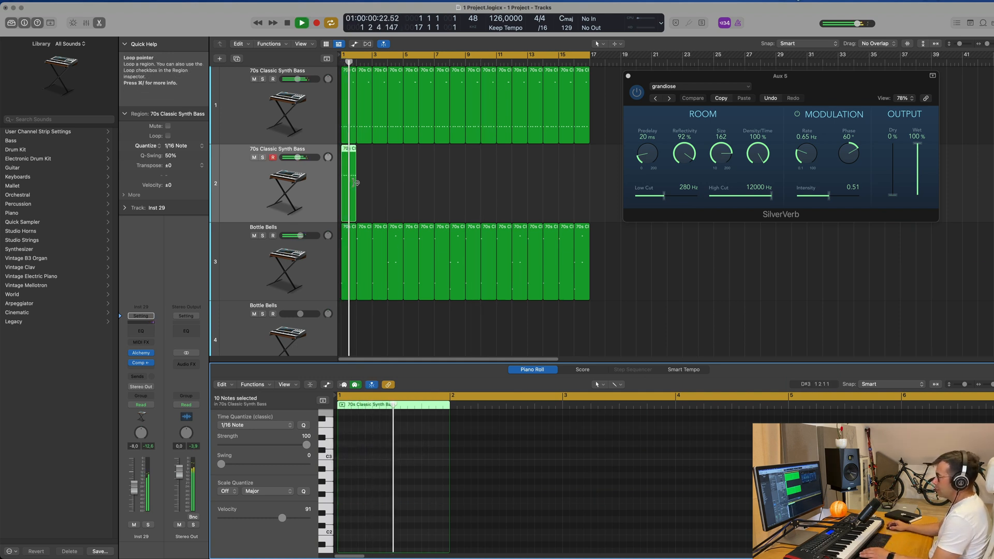
Reopen the copied bass region in the Piano Roll and play the loop from bar 1
{"action": "left_click", "coordinate": [349, 168]}
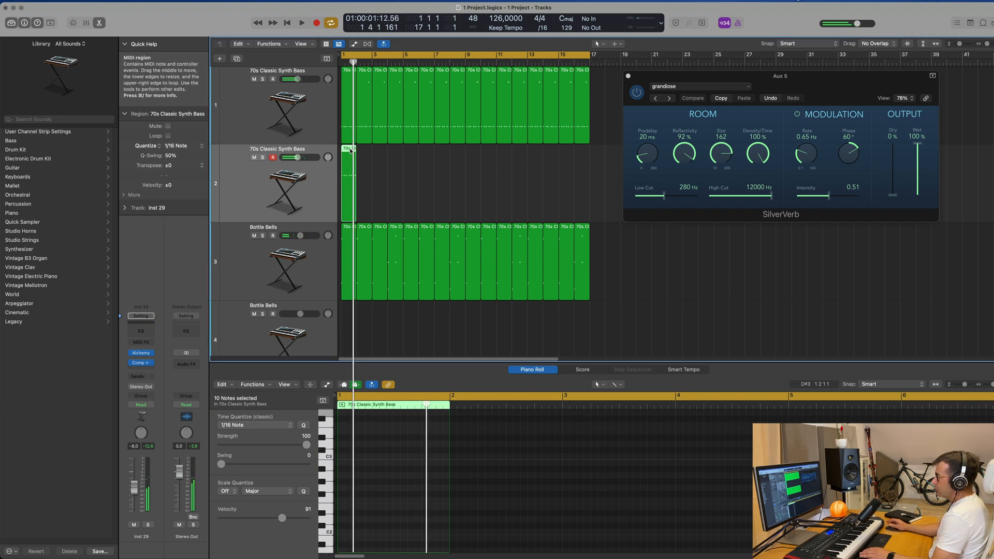
{"action": "key", "text": "e"}
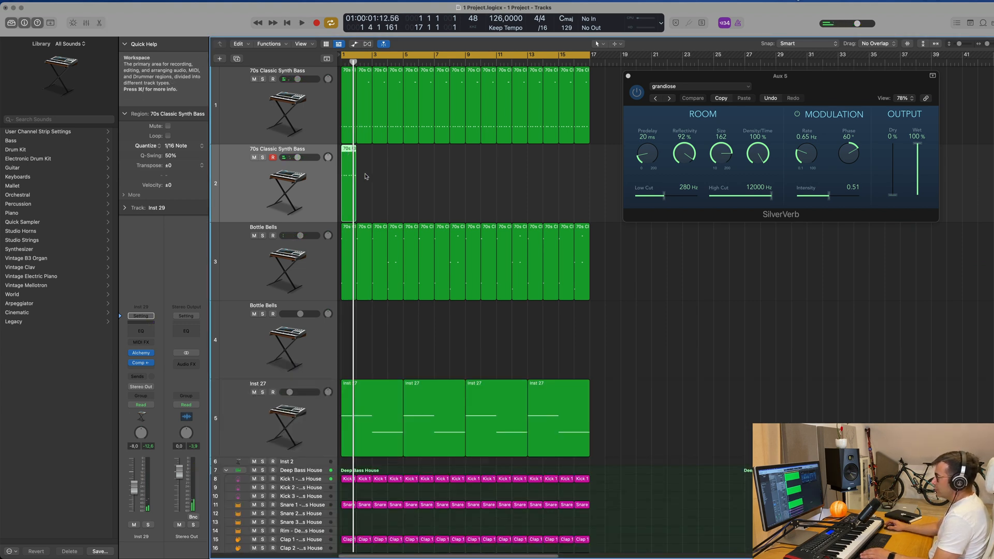
{"action": "double_click", "coordinate": [350, 150]}
{"action": "key", "text": "space"}
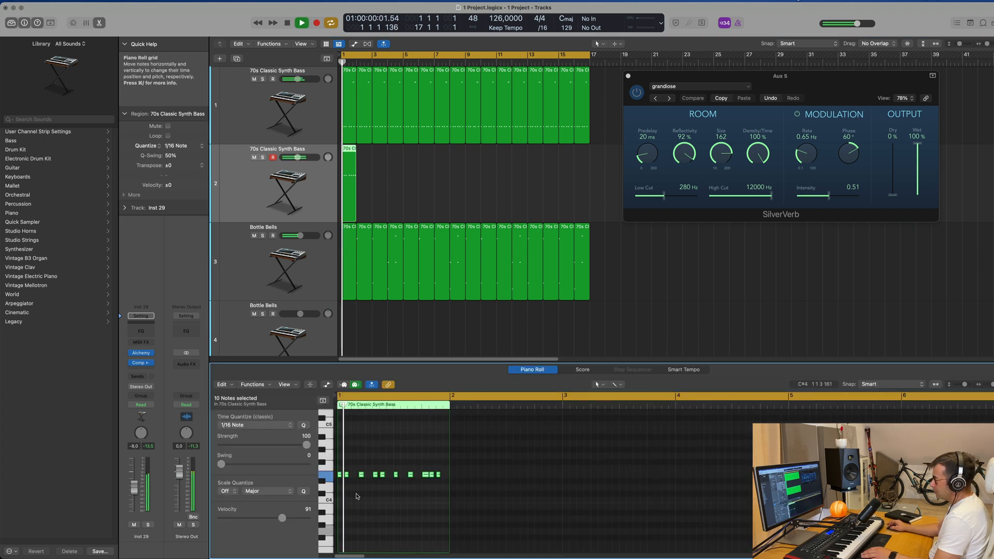
Thin the copied bass region's E4 pattern to five notes by deleting the surplus notes in the Piano Roll
{"action": "key", "text": "space"}
{"action": "scroll", "coordinate": [374, 492], "scroll_direction": "left", "scroll_amount": 1}
{"action": "left_click", "coordinate": [350, 475]}
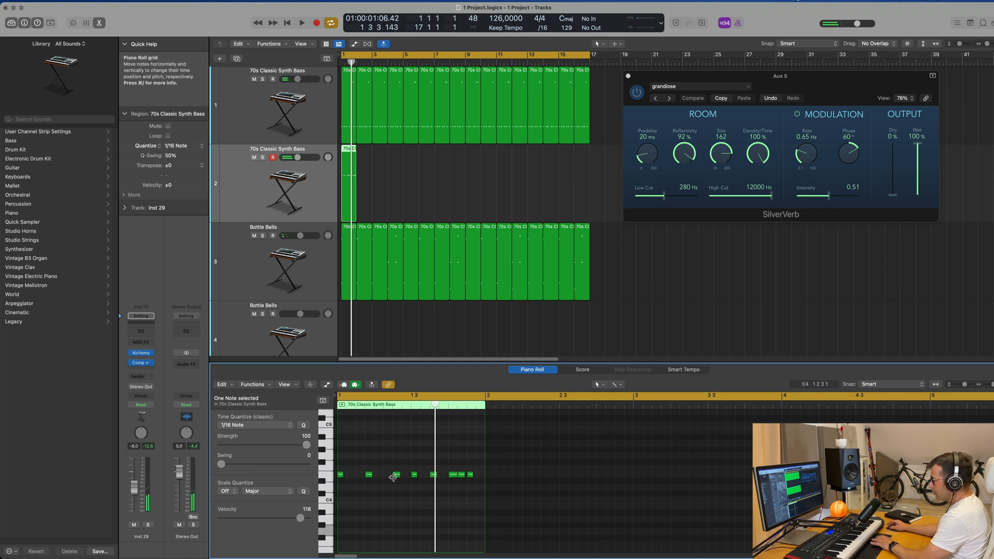
{"action": "key", "text": "Delete"}
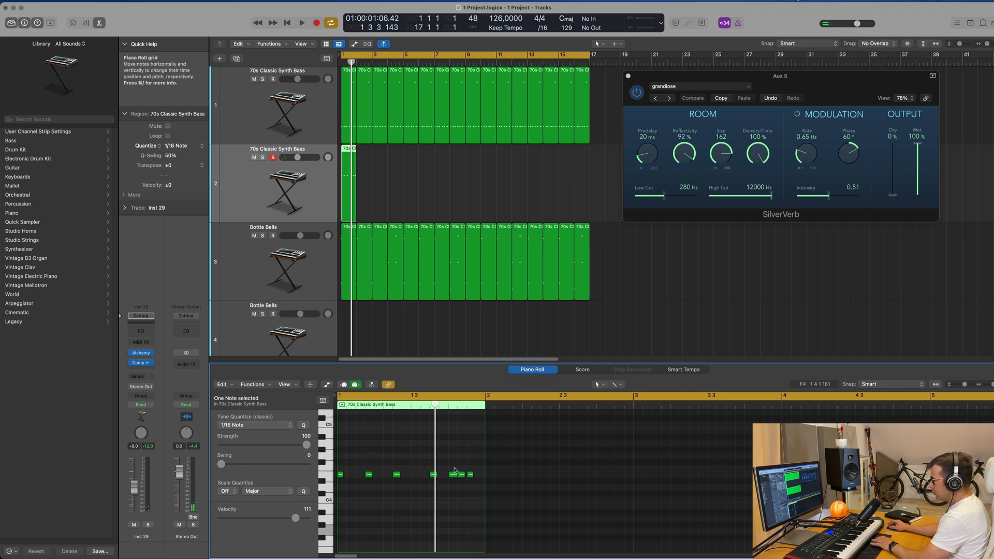
{"action": "key", "text": "Delete"}
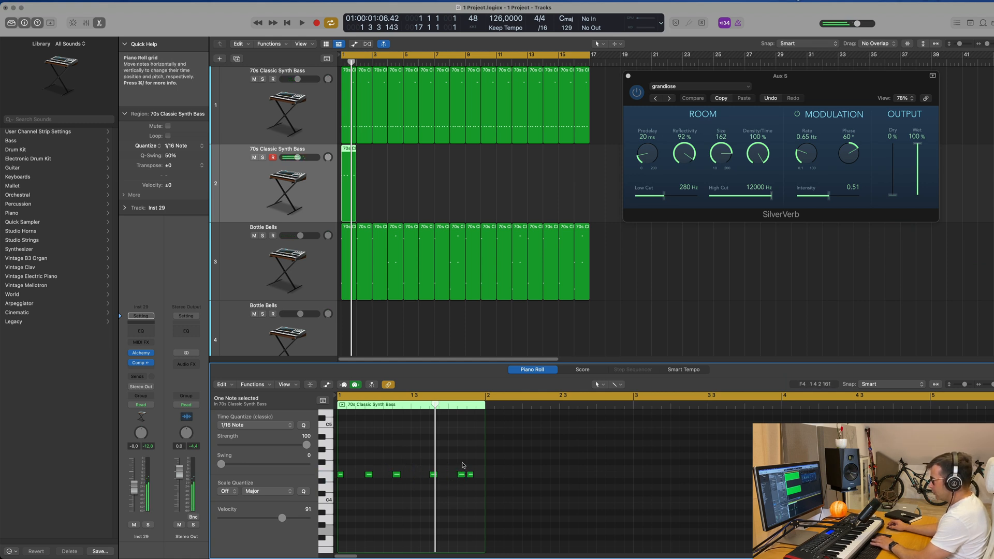
{"action": "left_click", "coordinate": [471, 475]}
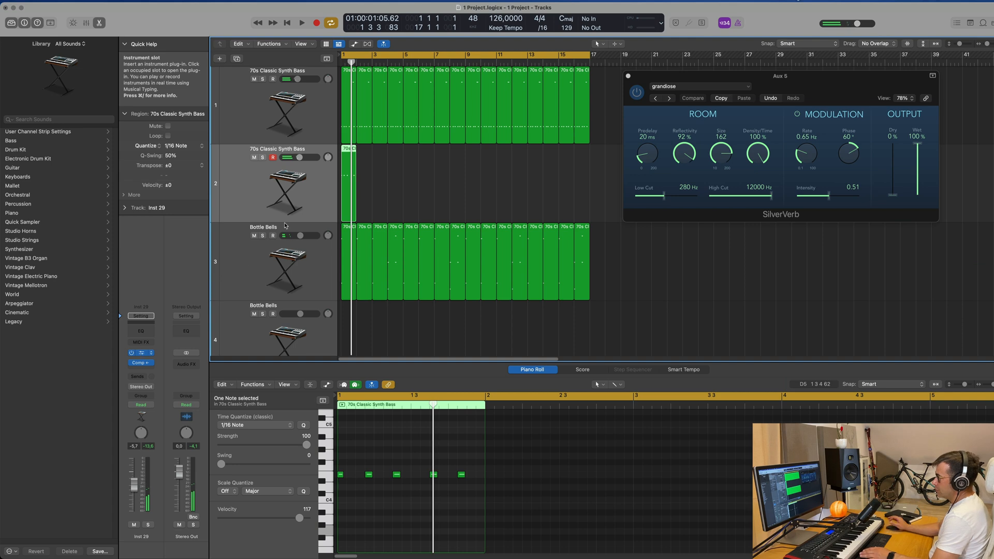
Start playback and repeat the thinned one-bar region on the second bass track until it covers seven bars
{"action": "left_click_drag", "start_coordinate": [486, 106], "coordinate": [692, 114]}
{"action": "key", "text": "space"}
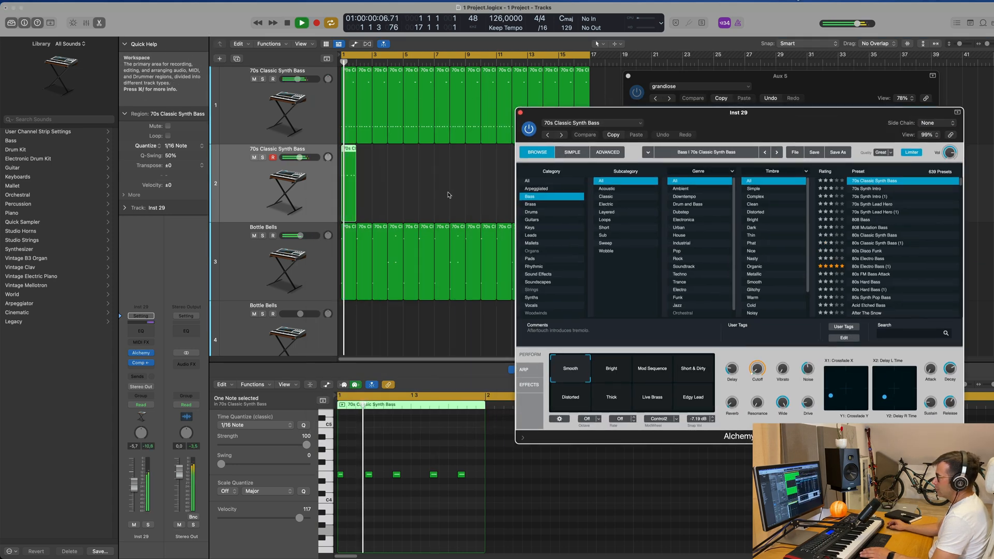
{"action": "key", "text": "super+r"}
{"action": "key", "text": "super+r"}
{"action": "key", "text": "super+r"}
{"action": "key", "text": "super+r"}
{"action": "key", "text": "super+r"}
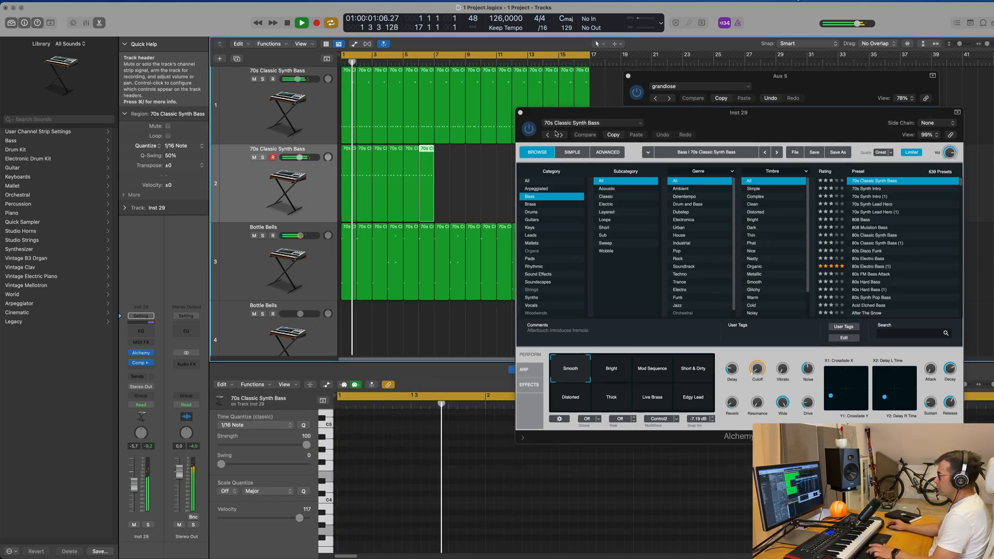
{"action": "key", "text": "super+r"}
Repeat the seven regions as a block and the last two once more to fill 16 bars, and restart playback
{"action": "left_click_drag", "start_coordinate": [677, 115], "coordinate": [757, 126]}
{"action": "left_click_drag", "start_coordinate": [489, 180], "coordinate": [308, 196]}
{"action": "key", "text": "super+r"}
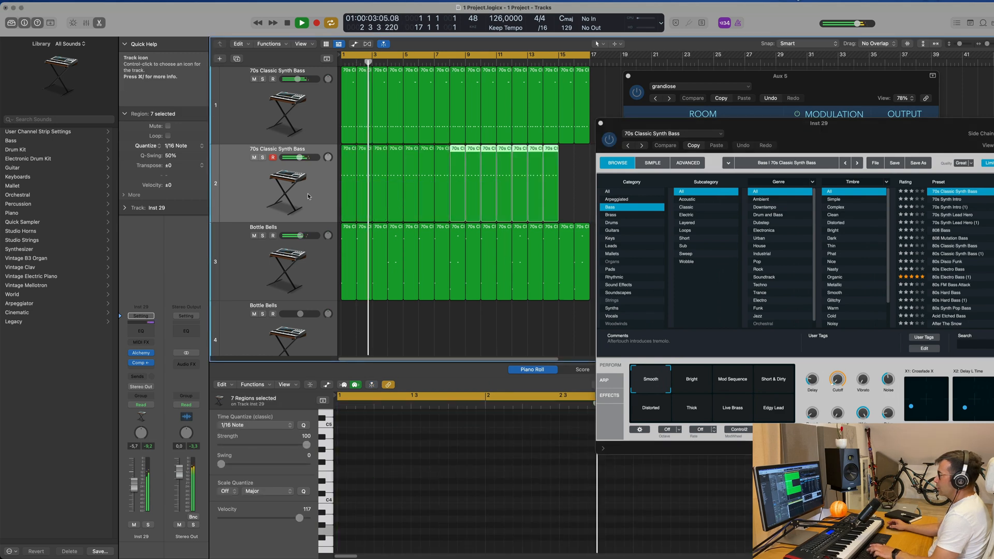
{"action": "left_click_drag", "start_coordinate": [572, 180], "coordinate": [533, 200]}
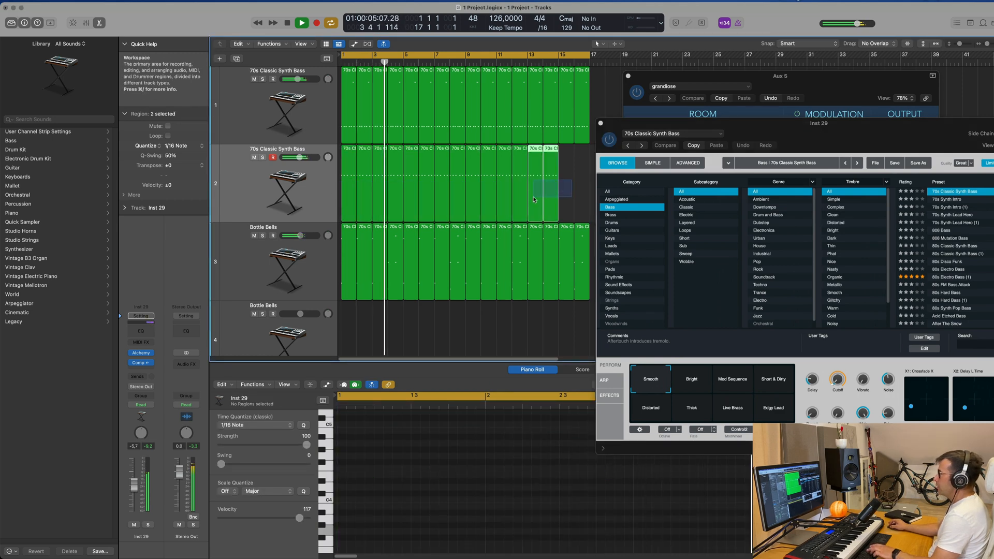
{"action": "key", "text": "super+r"}
{"action": "left_click_drag", "start_coordinate": [715, 124], "coordinate": [305, 111]}
{"action": "key", "text": "v"}
{"action": "key", "text": "Return"}
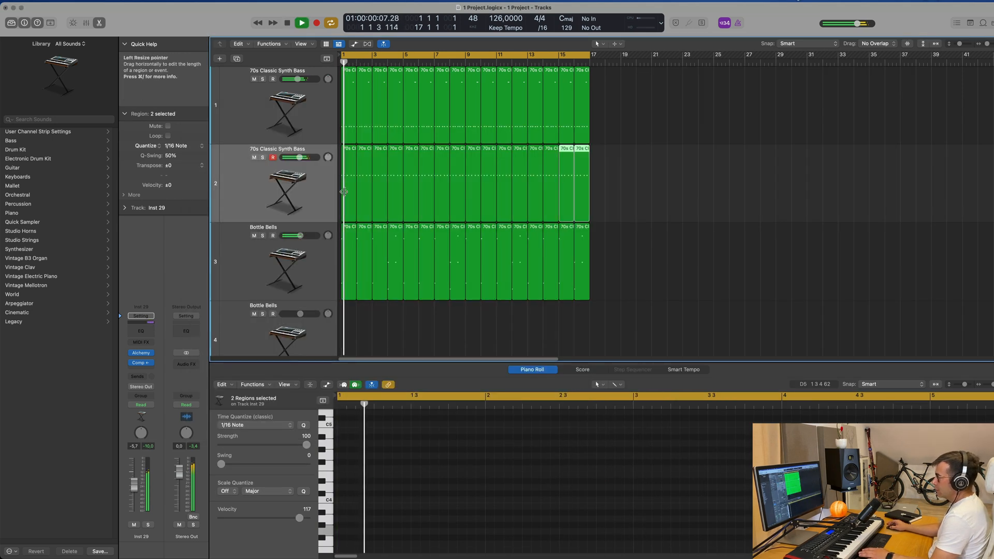
Reopen the second bass track's Alchemy and lower Cutoff to about 16.5% and Delay to about 47% during playback
{"action": "key", "text": "space"}
{"action": "key", "text": "v"}
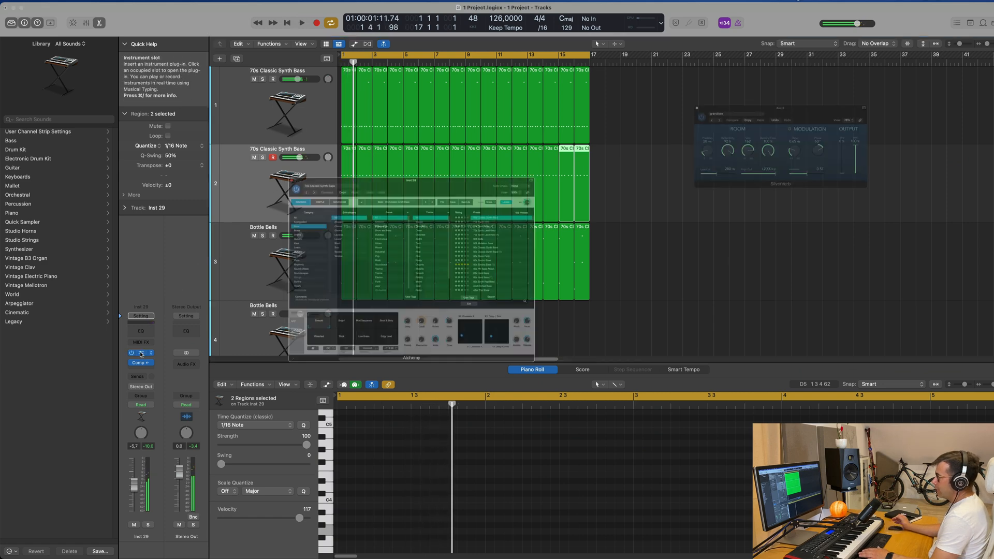
{"action": "left_click_drag", "start_coordinate": [440, 106], "coordinate": [680, 118]}
{"action": "key", "text": "space"}
{"action": "key", "text": "space"}
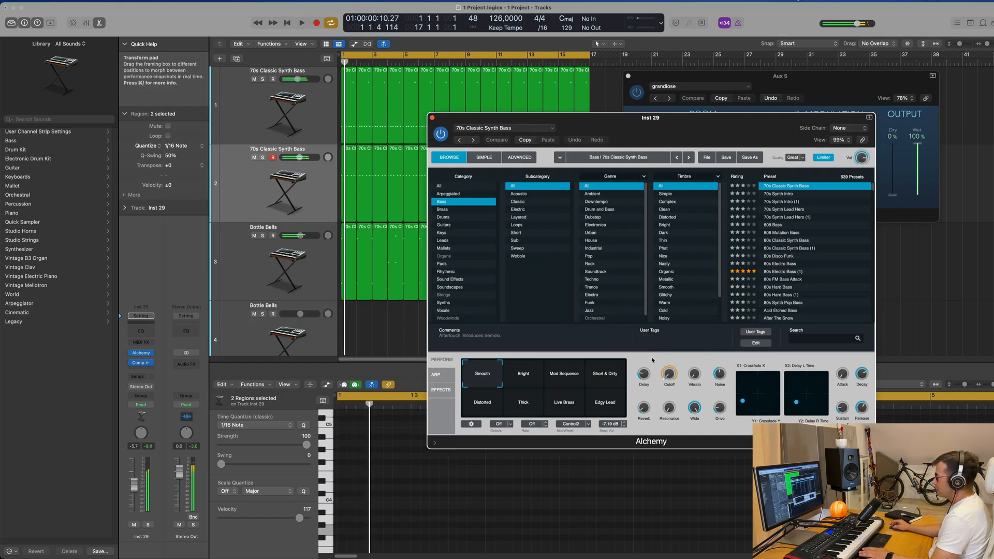
{"action": "left_click", "coordinate": [667, 375]}
{"action": "key", "text": "space"}
{"action": "left_click_drag", "start_coordinate": [669, 356], "coordinate": [671, 386]}
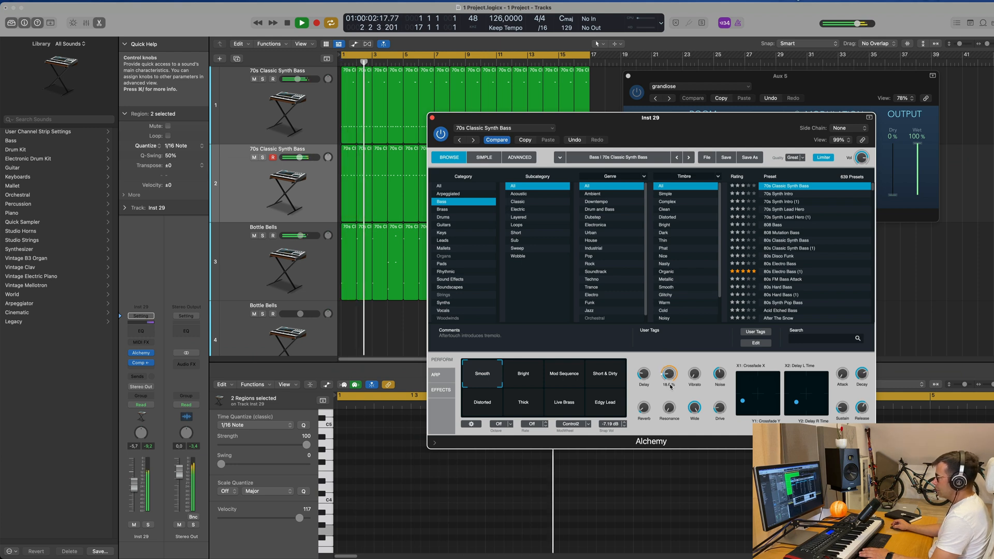
{"action": "key", "text": "space"}
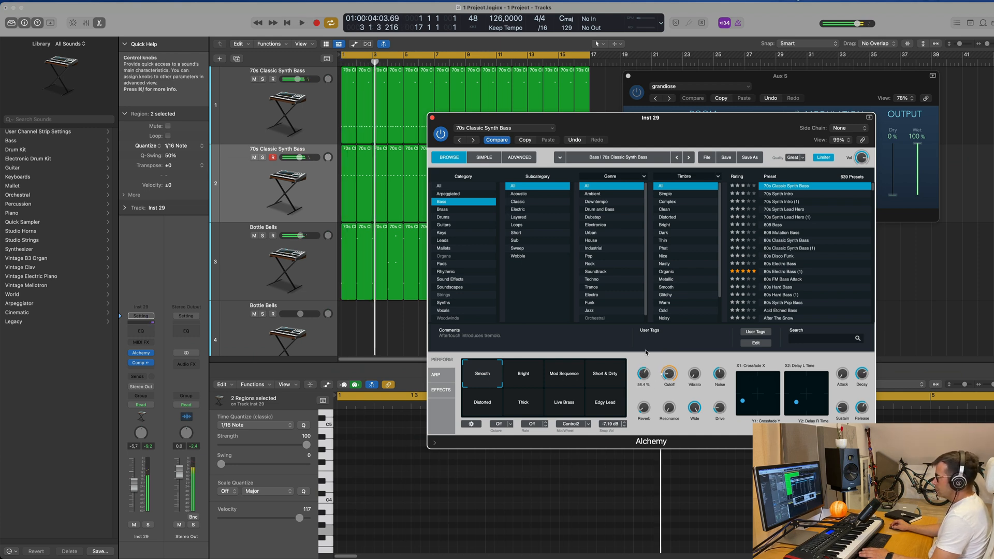
{"action": "key", "text": "space"}
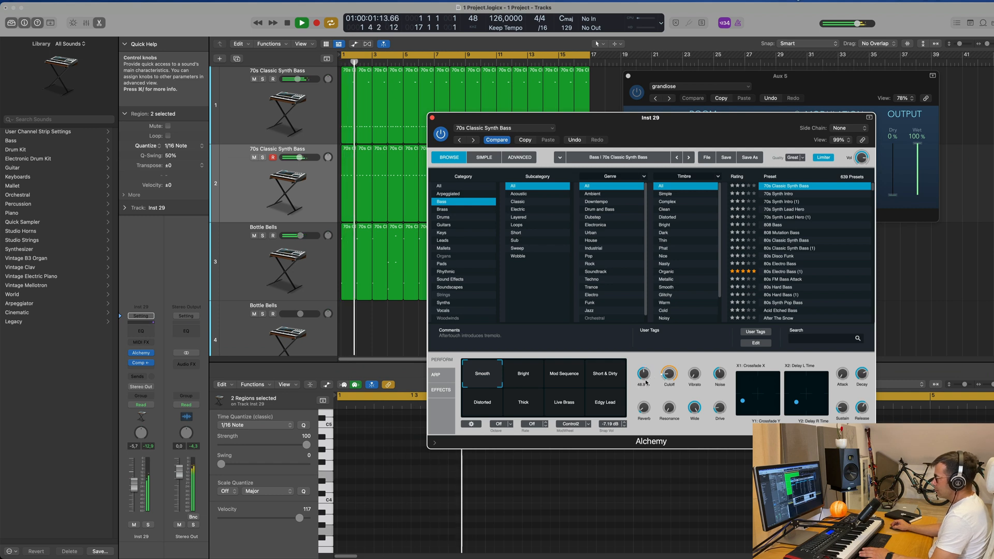
Audition Alchemy's Mod Sequence, Short & Dirty and Bright snapshots, return to Smooth and restart playback
{"action": "left_click", "coordinate": [567, 381]}
{"action": "left_click", "coordinate": [598, 379]}
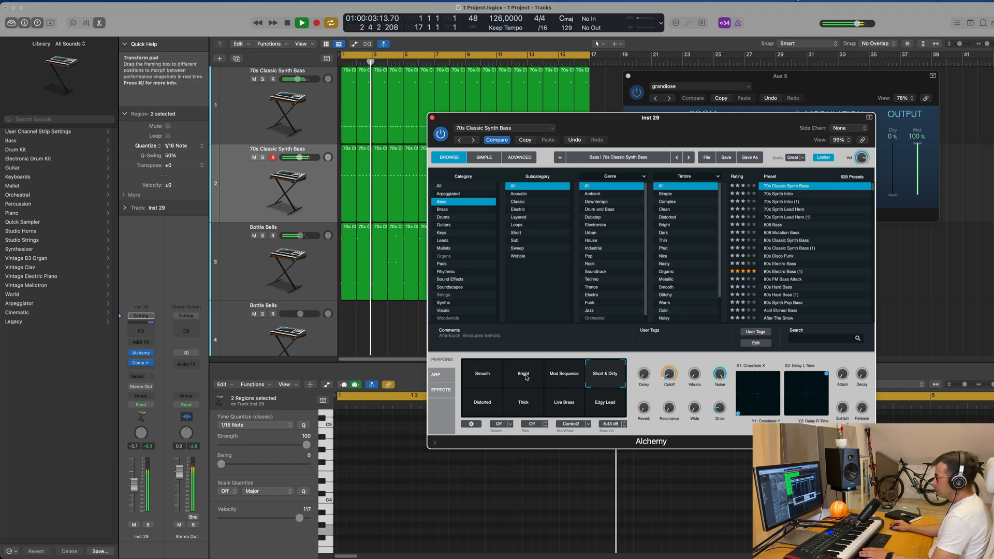
{"action": "left_click", "coordinate": [525, 377]}
{"action": "left_click", "coordinate": [487, 376]}
{"action": "key", "text": "space"}
{"action": "key", "text": "space"}
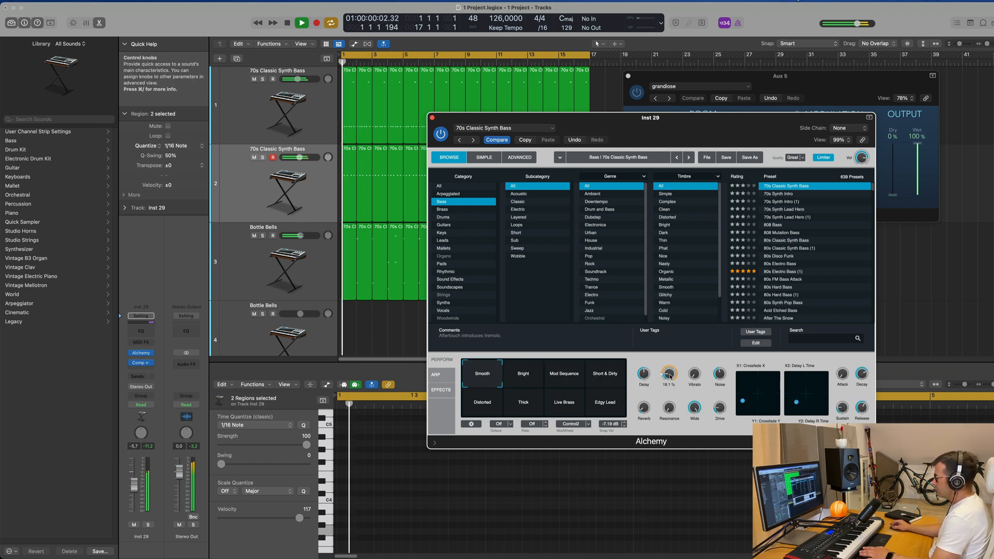
Set Alchemy's Cutoff to about 21% and Delay to about 60% while the loop plays
{"action": "left_click_drag", "start_coordinate": [670, 376], "coordinate": [671, 386]}
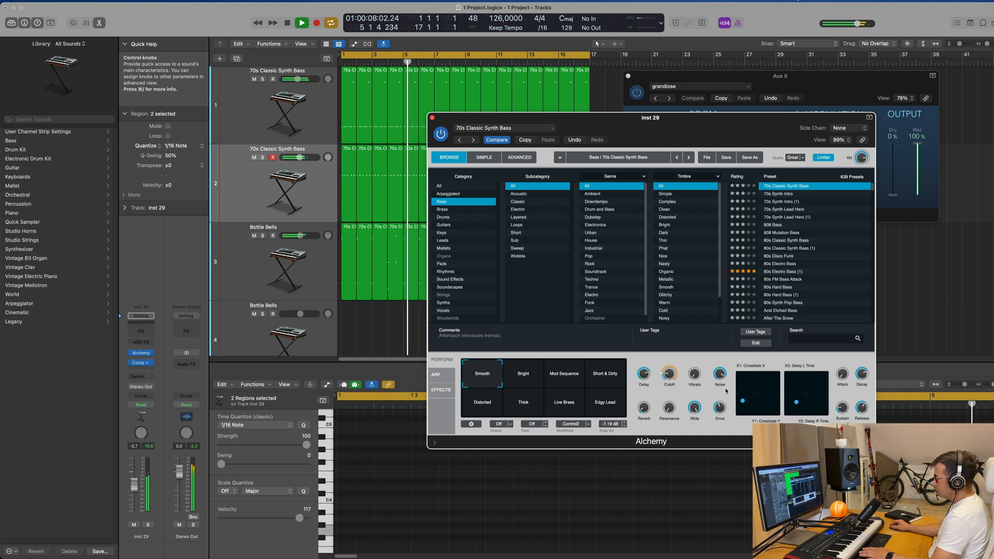
{"action": "left_click_drag", "start_coordinate": [643, 370], "coordinate": [642, 376]}
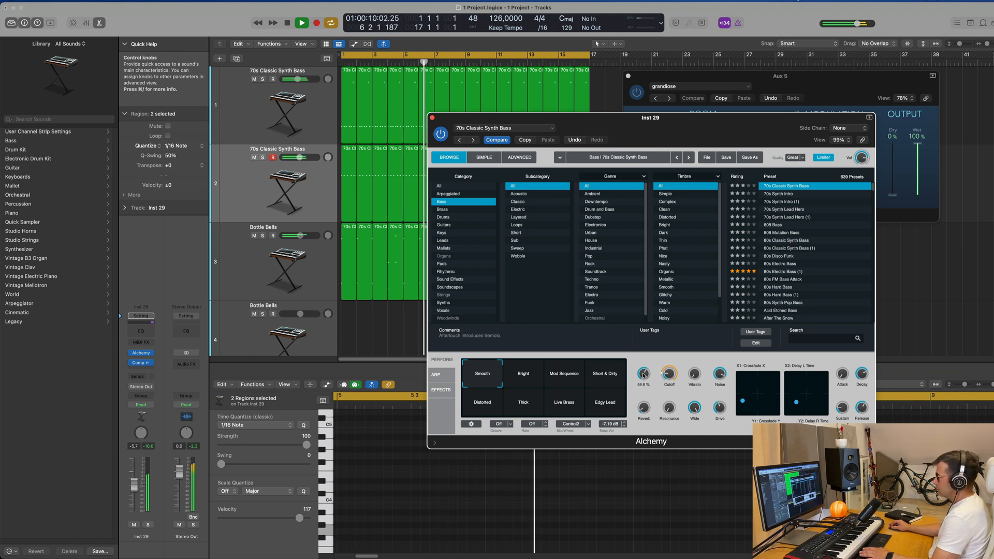
{"action": "left_click_drag", "start_coordinate": [703, 115], "coordinate": [642, 105]}
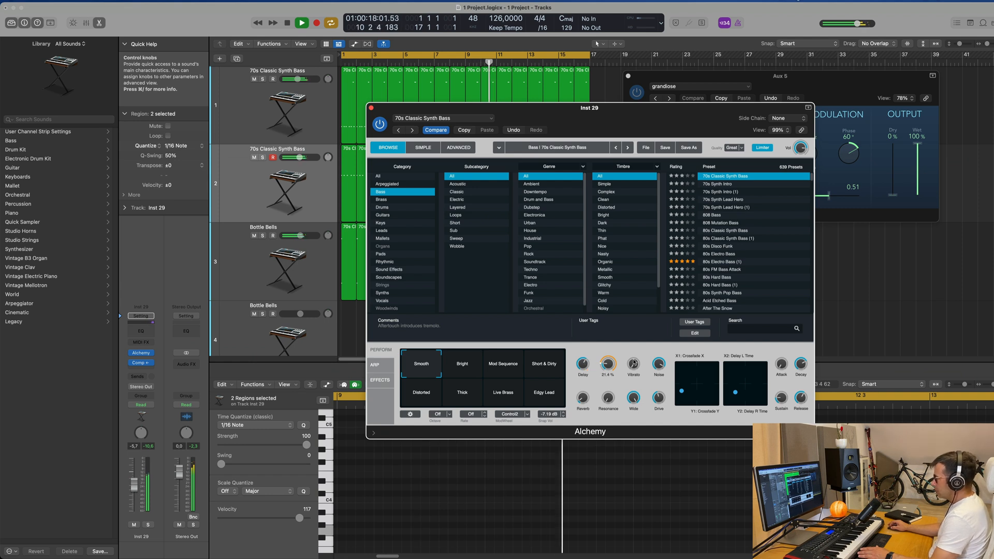
Adjust Alchemy's Vibrato, Resonance and Reverb, set Drive to about 78%, and reposition the points in both XY pads
{"action": "left_click_drag", "start_coordinate": [633, 361], "coordinate": [637, 339]}
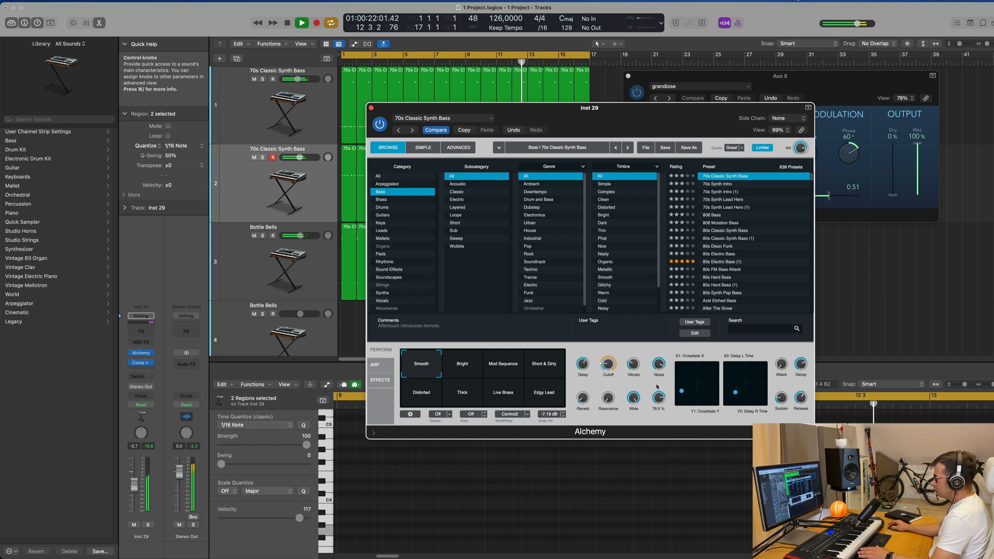
{"action": "left_click_drag", "start_coordinate": [637, 431], "coordinate": [643, 363]}
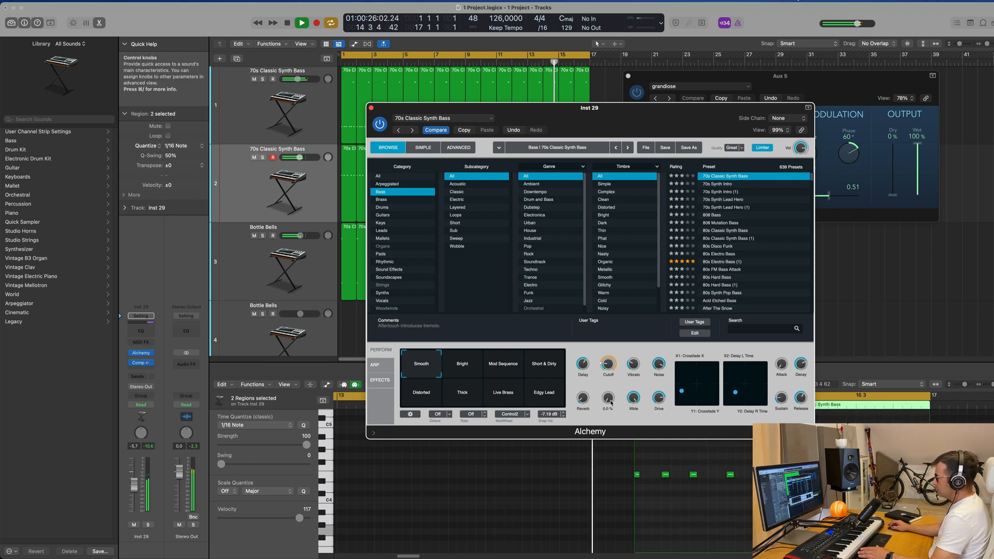
{"action": "left_click_drag", "start_coordinate": [578, 393], "coordinate": [582, 397]}
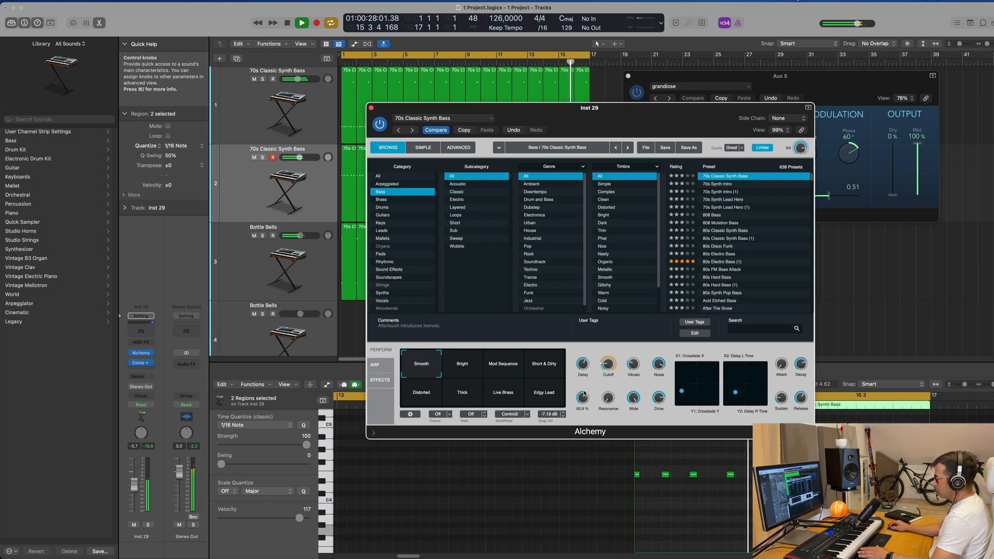
{"action": "left_click_drag", "start_coordinate": [580, 433], "coordinate": [581, 441]}
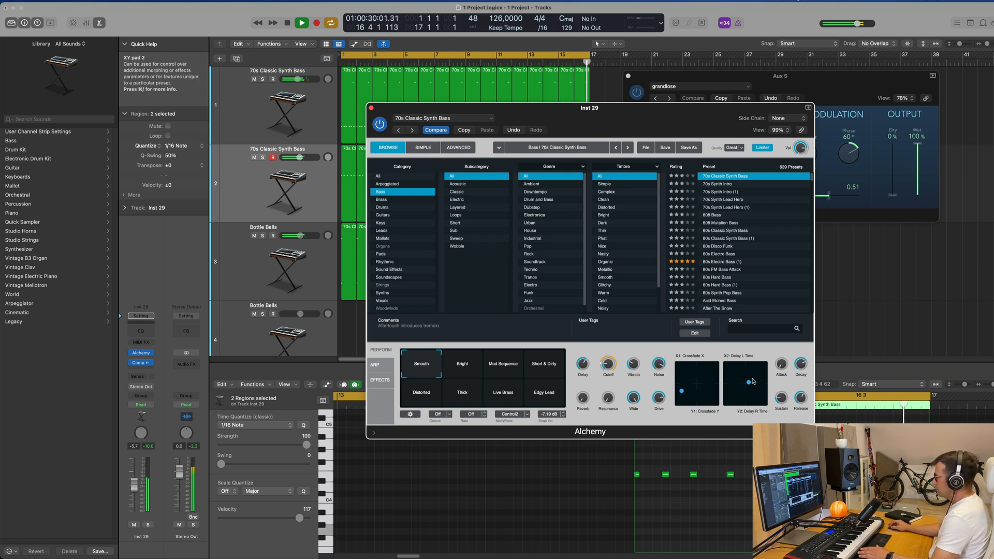
{"action": "left_click_drag", "start_coordinate": [752, 382], "coordinate": [746, 402]}
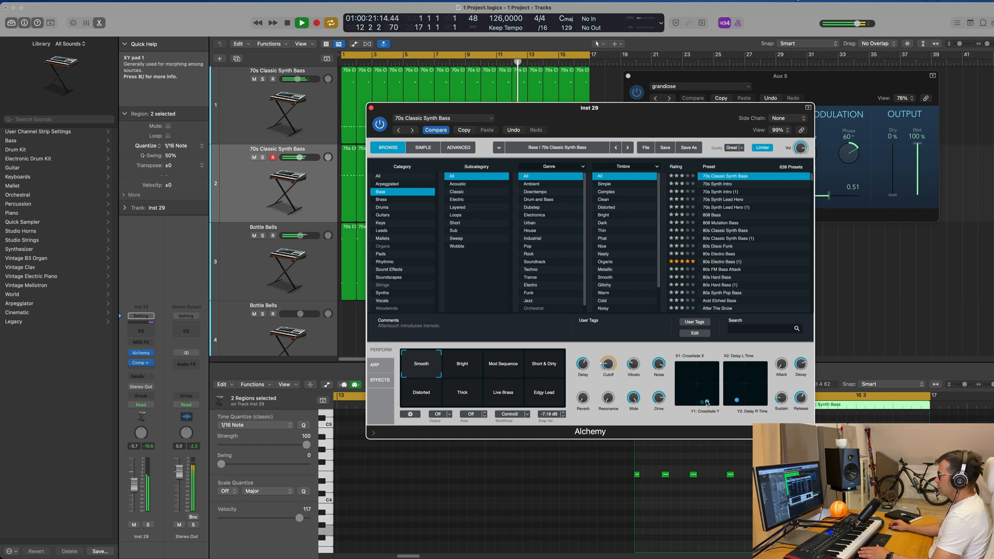
{"action": "left_click_drag", "start_coordinate": [717, 385], "coordinate": [679, 385]}
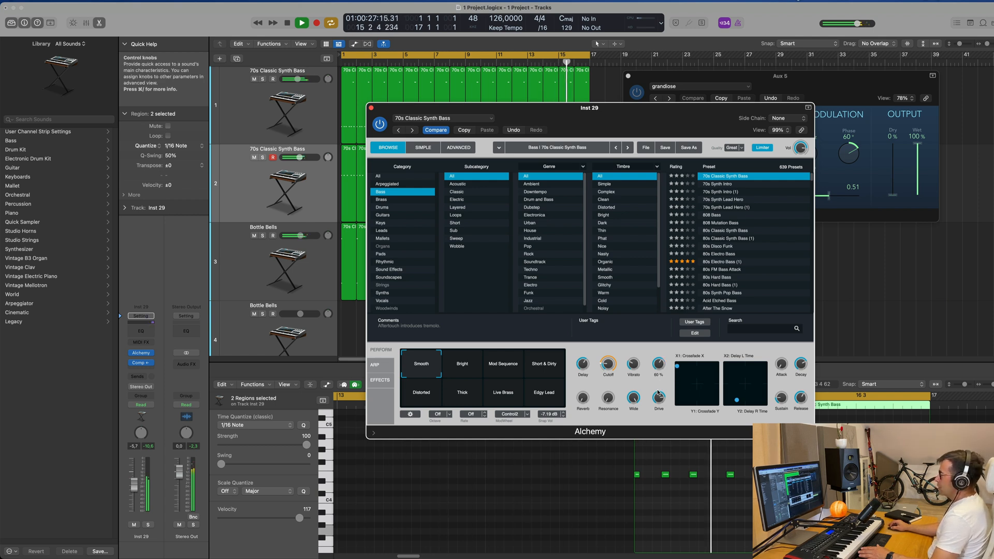
Raise all notes in the last two regions of the second bass track by an octave
{"action": "left_click", "coordinate": [696, 510]}
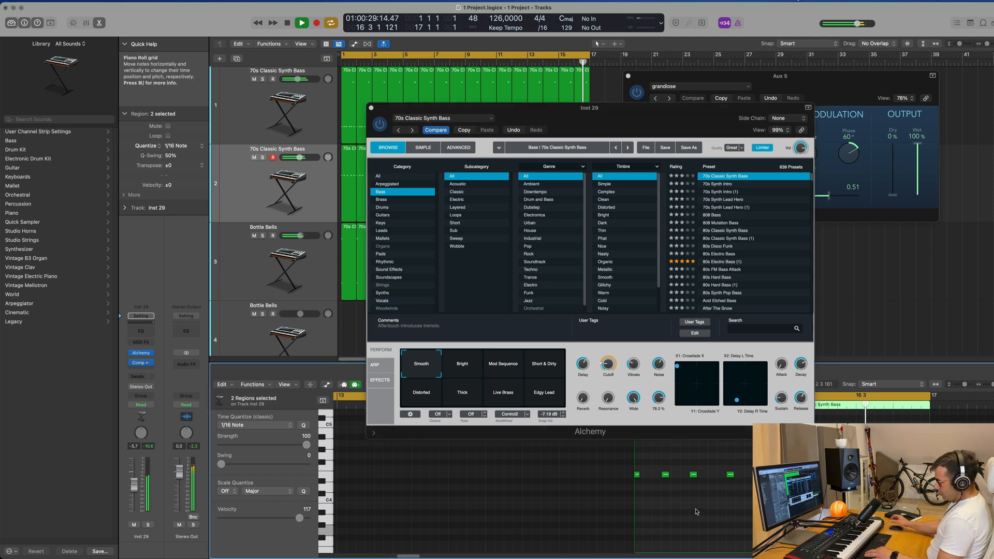
{"action": "key", "text": "super+a"}
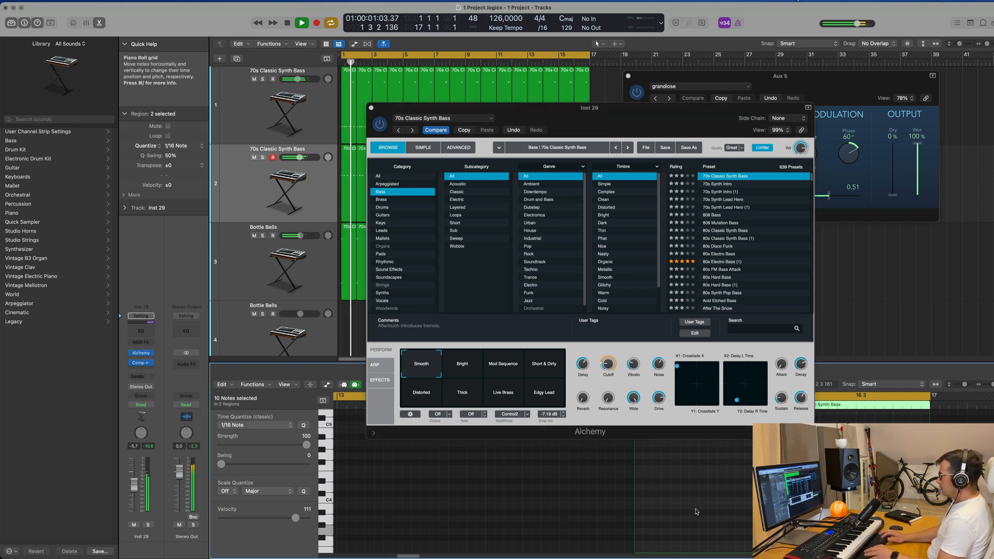
{"action": "left_click_drag", "start_coordinate": [668, 110], "coordinate": [963, 238]}
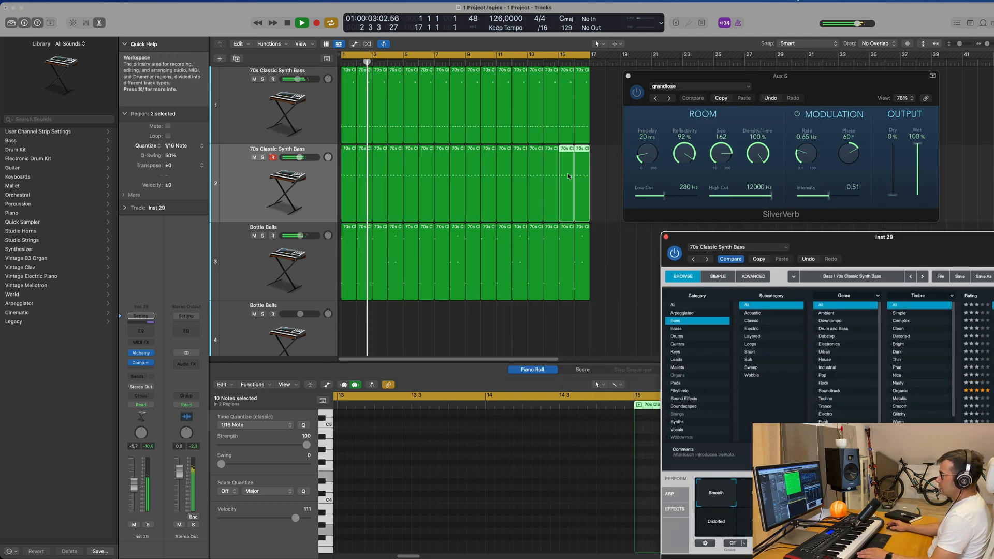
Select all regions on the second bass track, restart playback from bar 1 and readjust Alchemy's Delay
{"action": "left_click", "coordinate": [300, 197]}
{"action": "left_click_drag", "start_coordinate": [876, 237], "coordinate": [587, 171]}
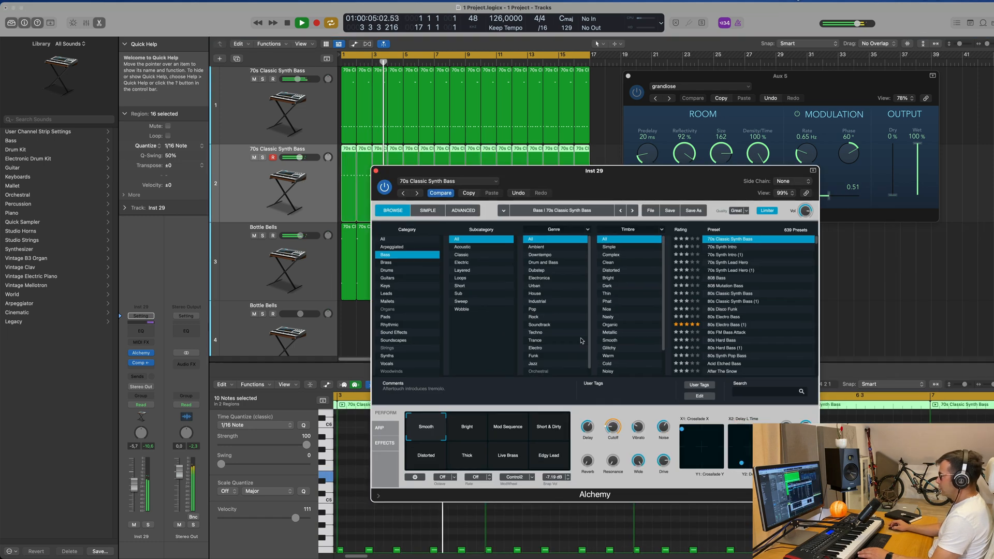
{"action": "key", "text": "Return"}
{"action": "left_click_drag", "start_coordinate": [619, 383], "coordinate": [596, 418]}
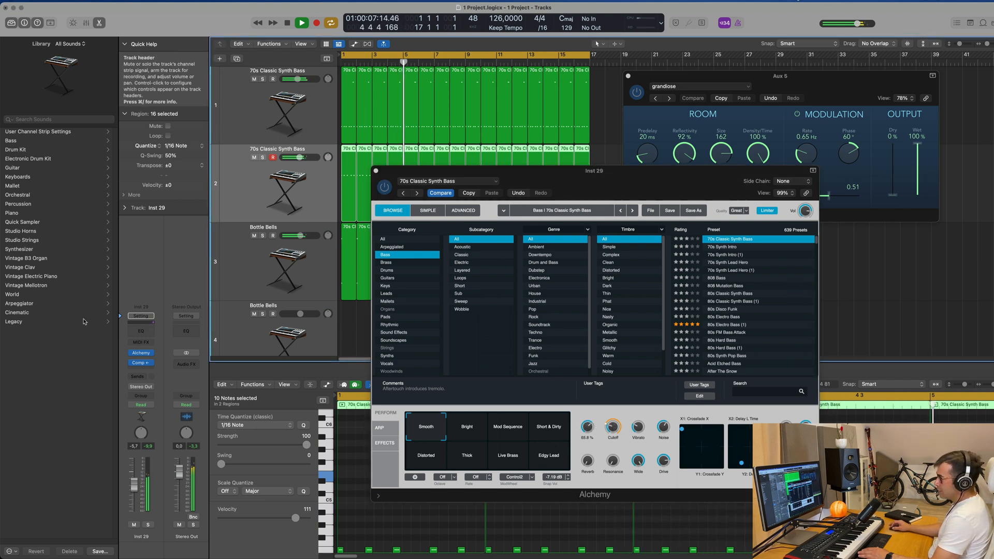
Add a send from the second bass track to Bus 2 (Drum Machine Designer-Delay) and set its level to -2.5 dB
{"action": "left_click", "coordinate": [140, 376]}
{"action": "mouse_move", "coordinate": [137, 390]}
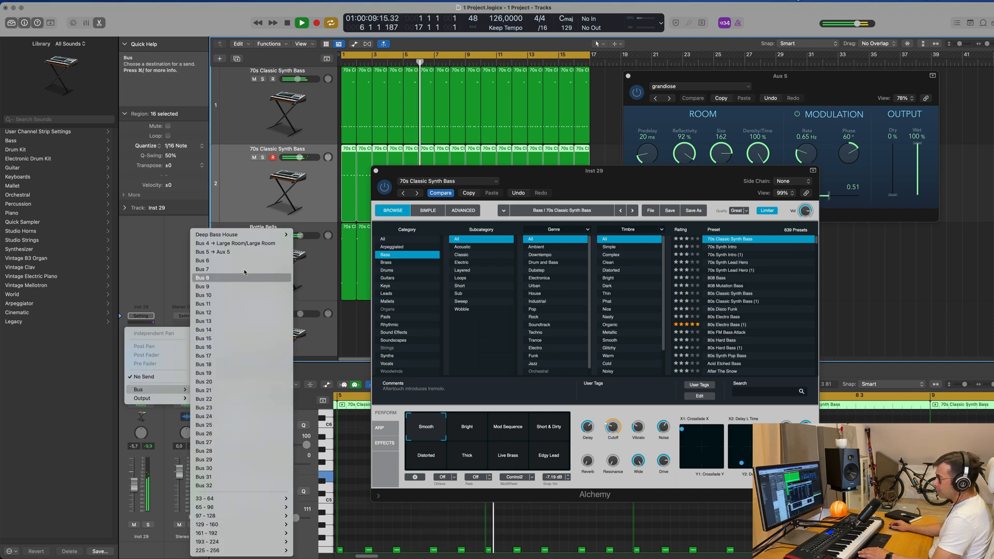
{"action": "mouse_move", "coordinate": [280, 234]}
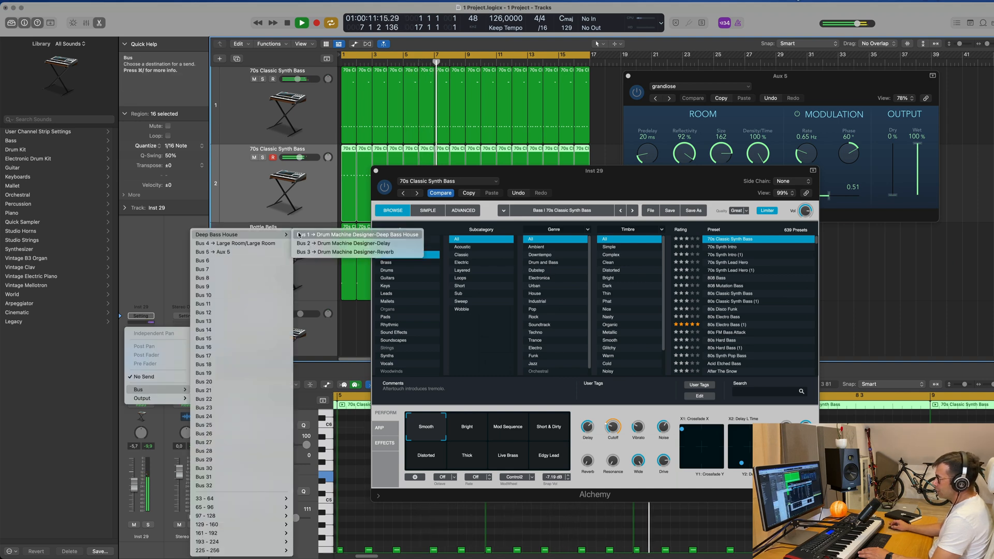
{"action": "left_click", "coordinate": [303, 243]}
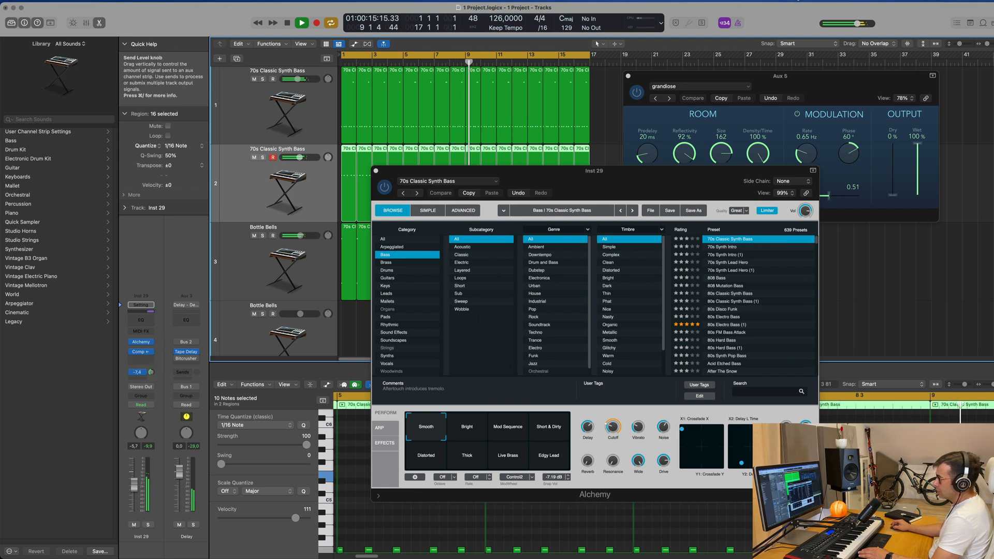
{"action": "left_click_drag", "start_coordinate": [151, 372], "coordinate": [153, 374]}
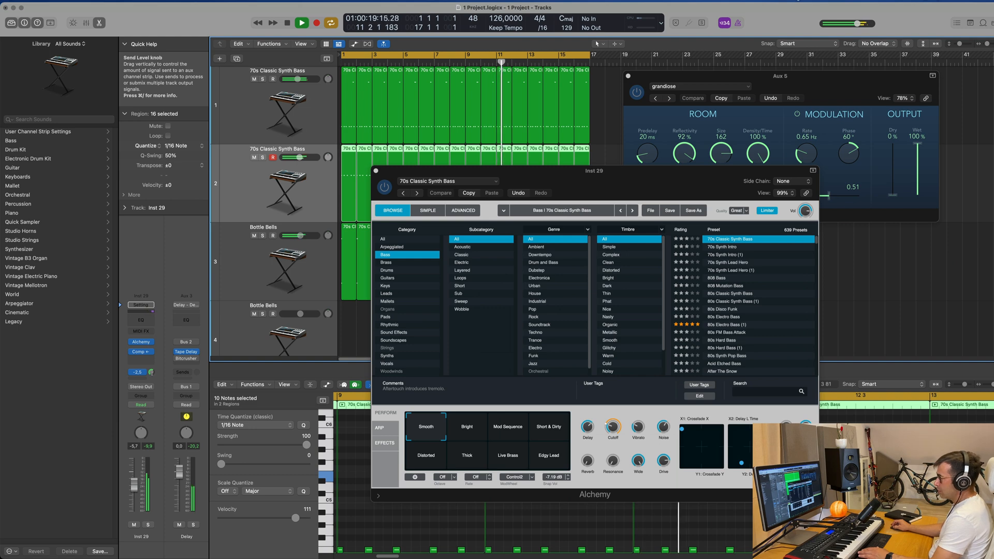
Add a send from the second bass track to Bus 5, the SilverVerb reverb aux, and set its level to about -9.8 dB
{"action": "left_click_drag", "start_coordinate": [151, 372], "coordinate": [140, 382]}
{"action": "left_click", "coordinate": [138, 380]}
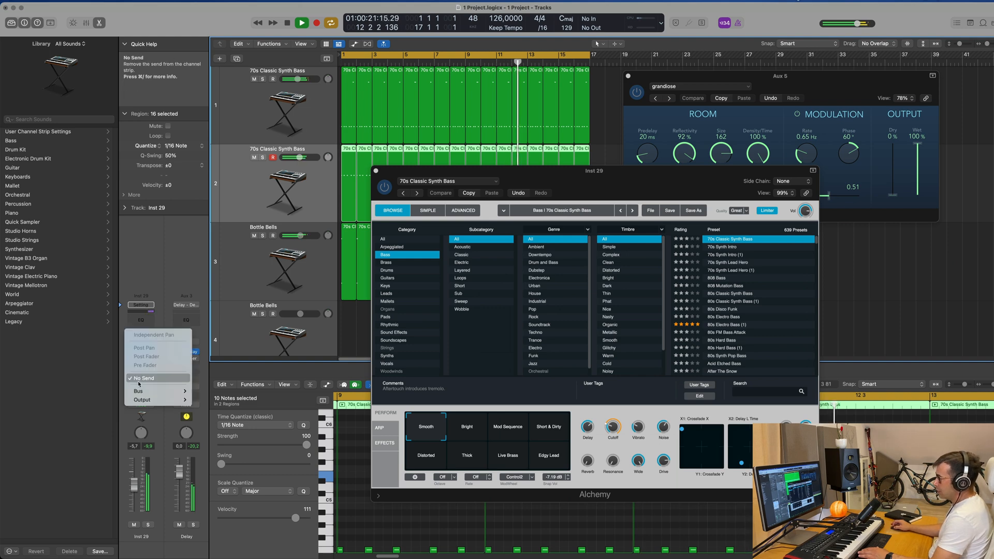
{"action": "mouse_move", "coordinate": [155, 391]}
{"action": "left_click", "coordinate": [227, 252]}
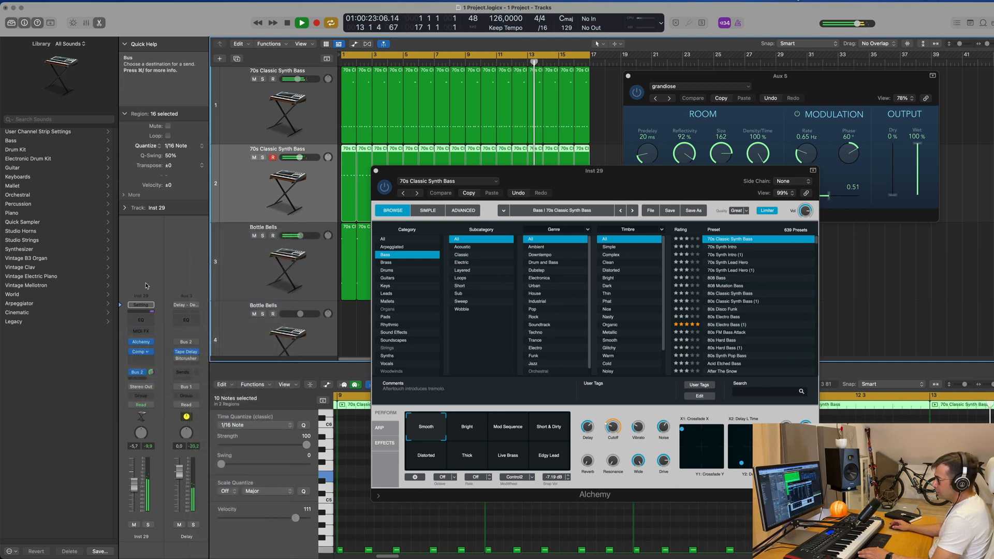
{"action": "left_click_drag", "start_coordinate": [152, 372], "coordinate": [152, 374]}
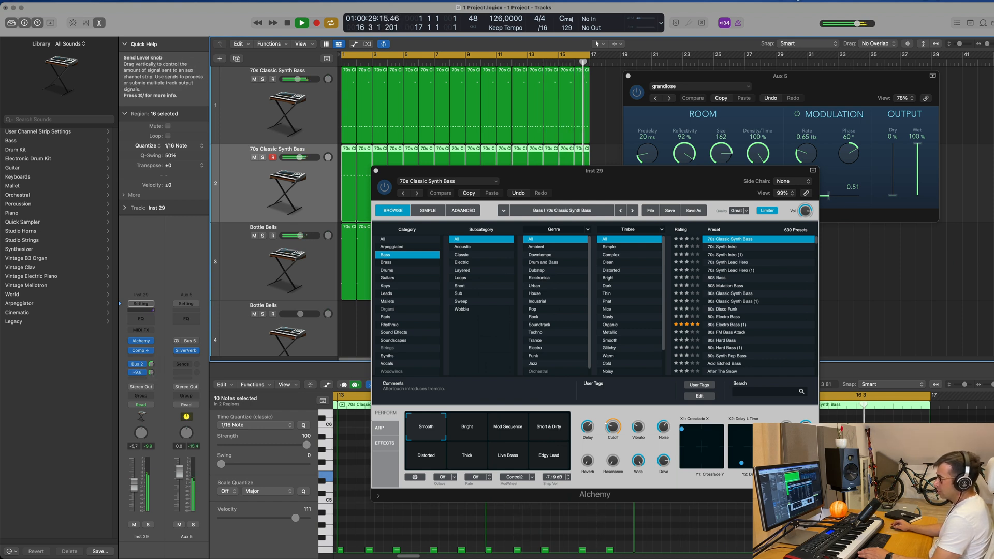
Copy the second bass track's Compressor onto the Aux 5 channel, after SilverVerb
{"action": "left_click", "coordinate": [142, 352]}
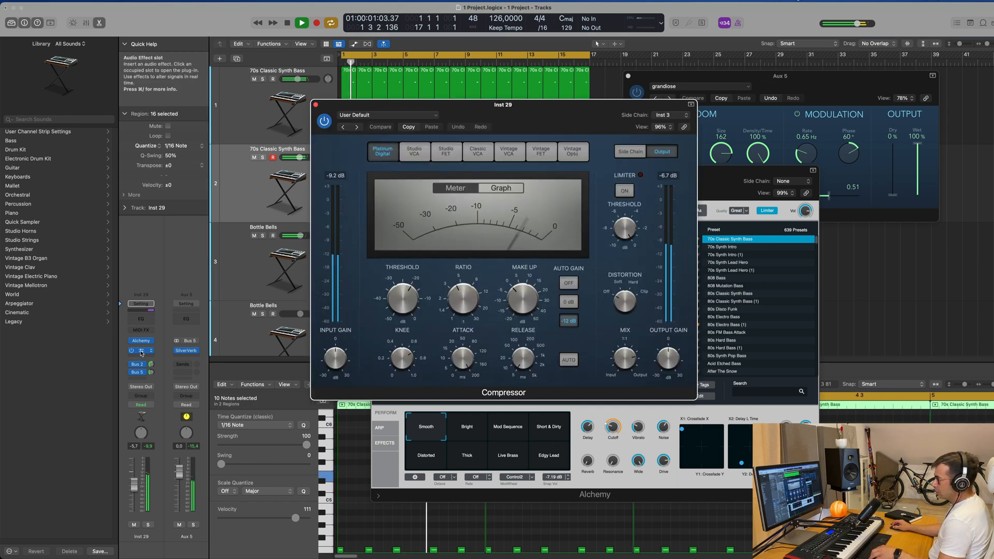
{"action": "left_click_drag", "start_coordinate": [182, 362], "coordinate": [192, 357]}
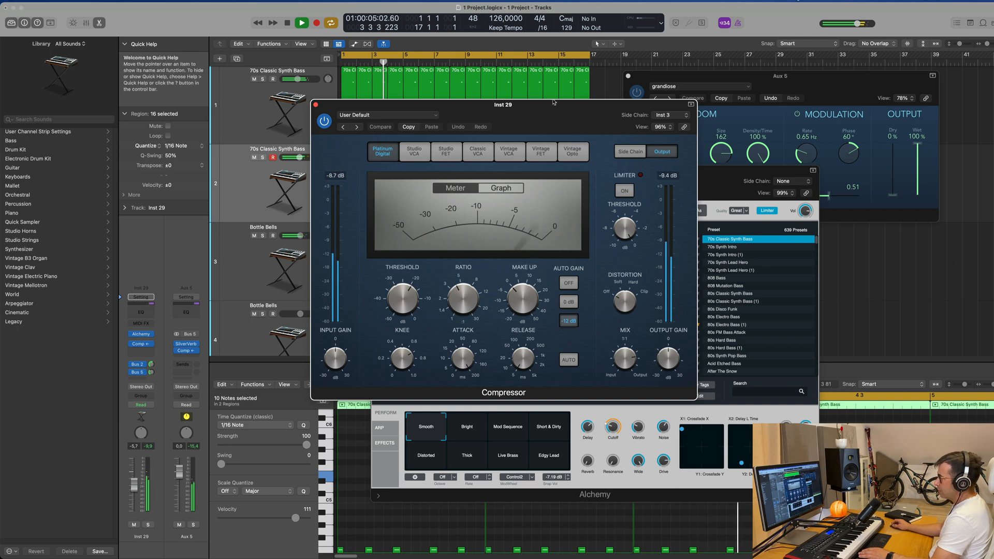
Bring the Alchemy window clear of the Compressor, fine-tune its Cutoff and Delay, and slightly lower the second bass track's volume
{"action": "left_click_drag", "start_coordinate": [463, 104], "coordinate": [713, 172]}
{"action": "left_click_drag", "start_coordinate": [533, 172], "coordinate": [480, 186]}
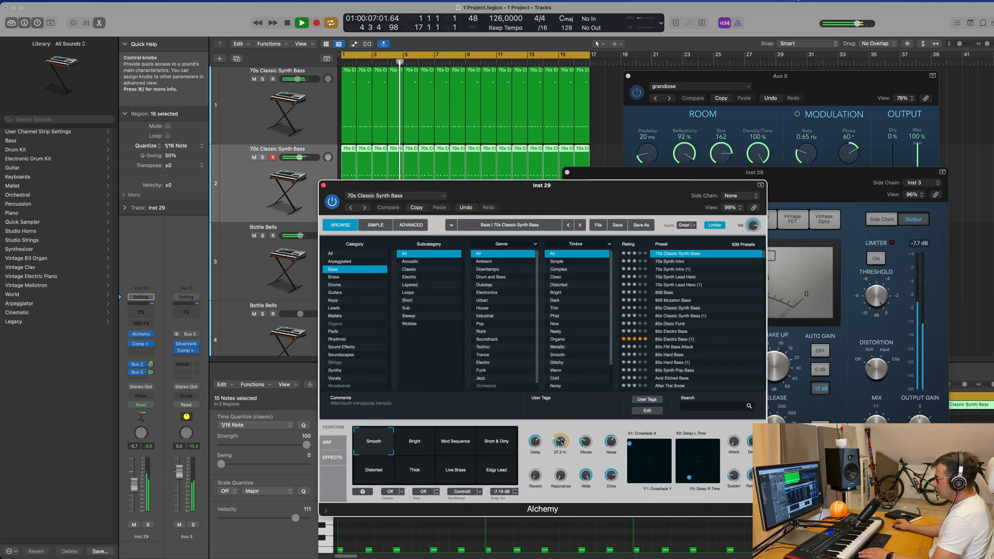
{"action": "left_click_drag", "start_coordinate": [562, 443], "coordinate": [563, 442]}
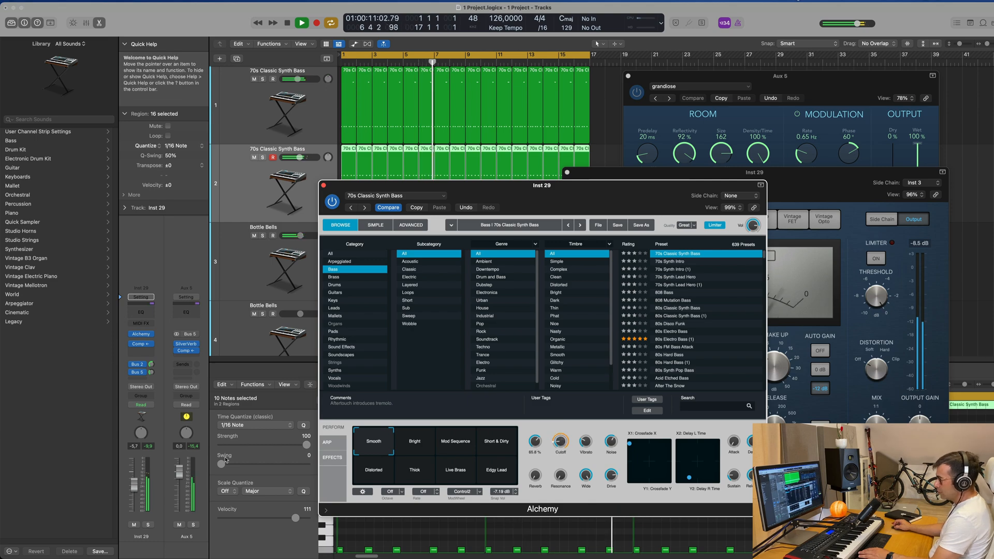
{"action": "left_click_drag", "start_coordinate": [137, 489], "coordinate": [137, 494]}
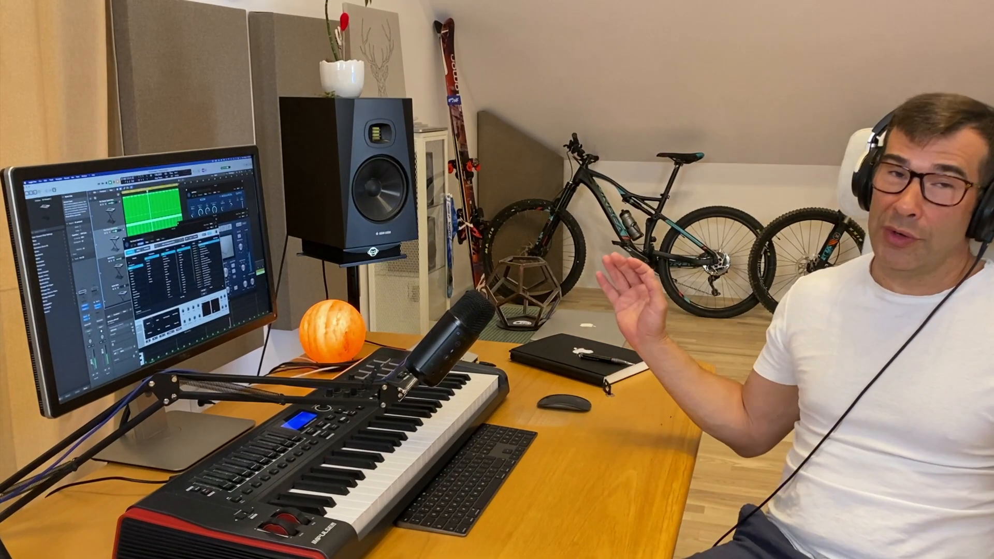